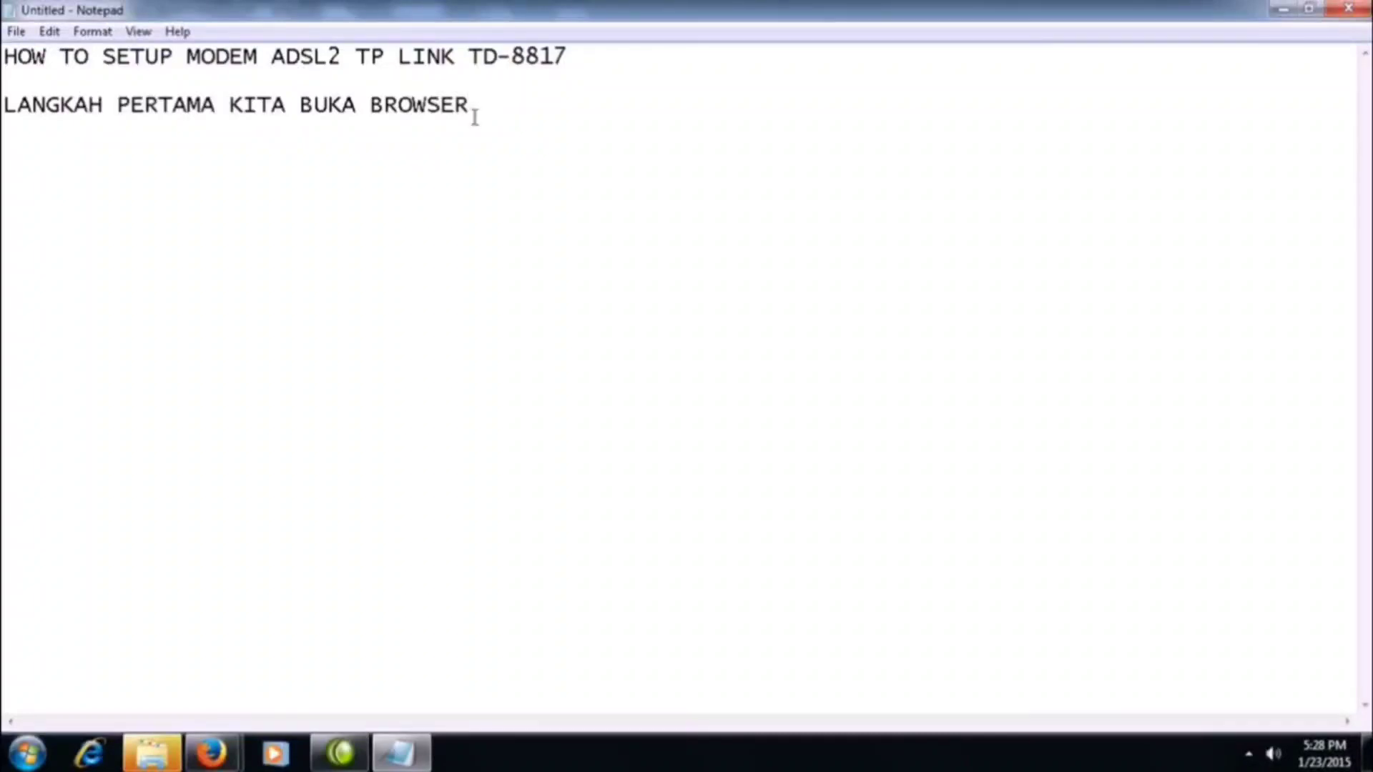
# Open a new Mozilla Firefox window showing its start page.
pyautogui.press('Return')
pyautogui.press('Return')
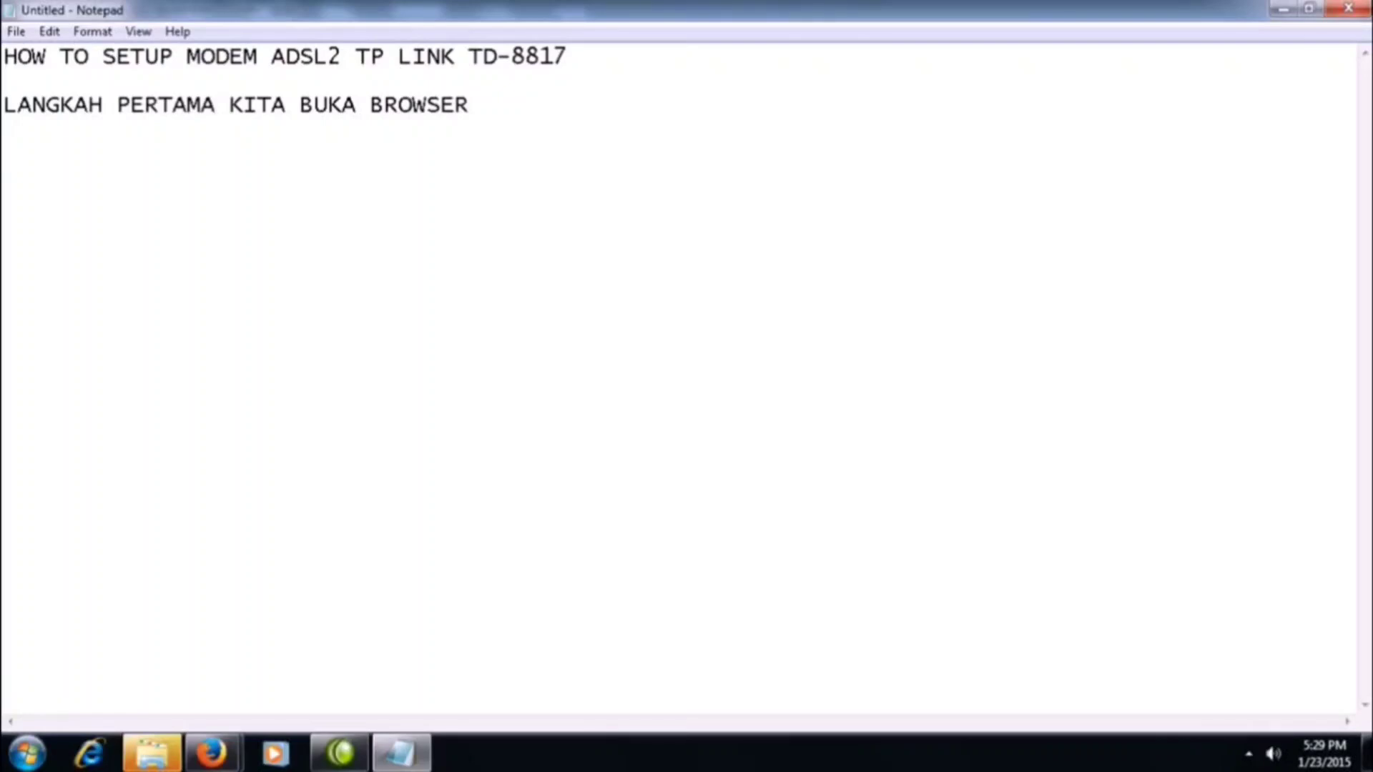
pyautogui.click(27, 752)
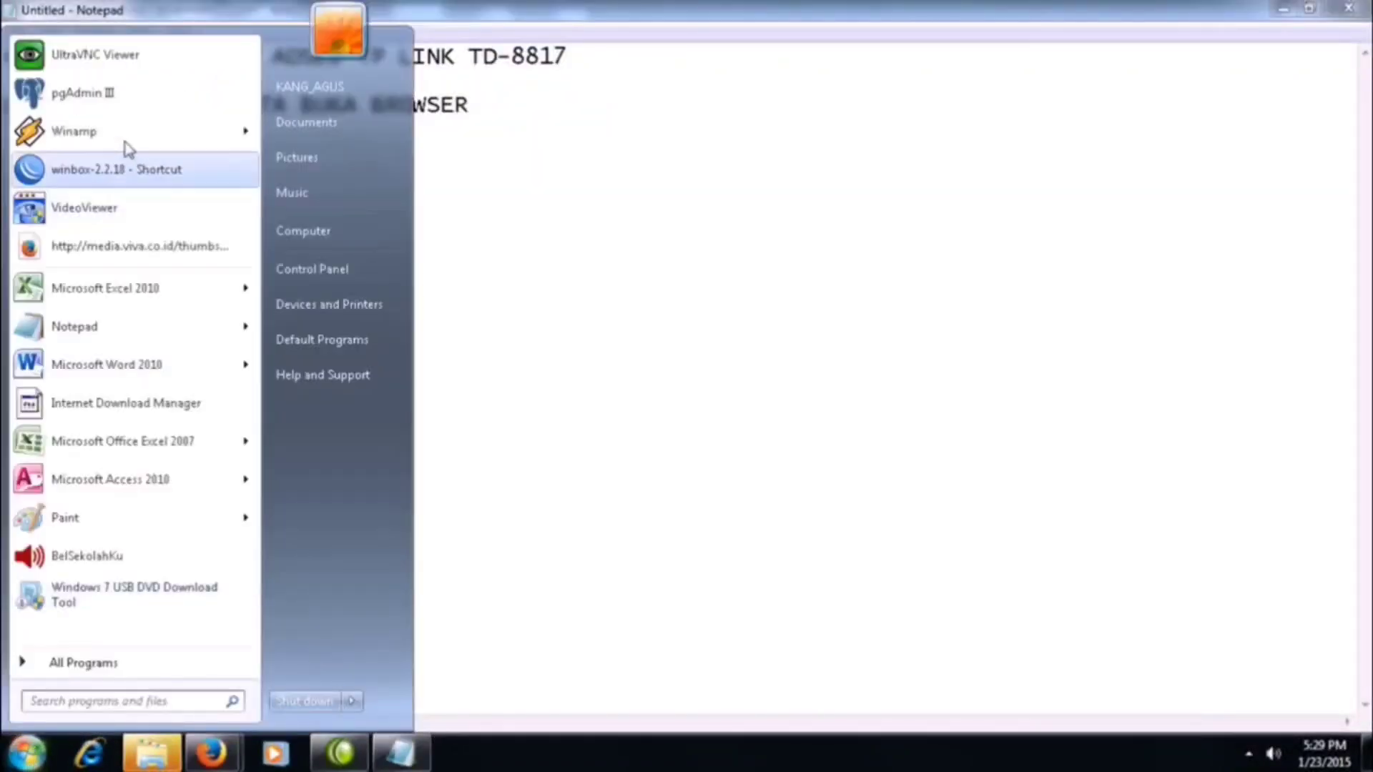
pyautogui.click(536, 459)
pyautogui.rightClick(211, 753)
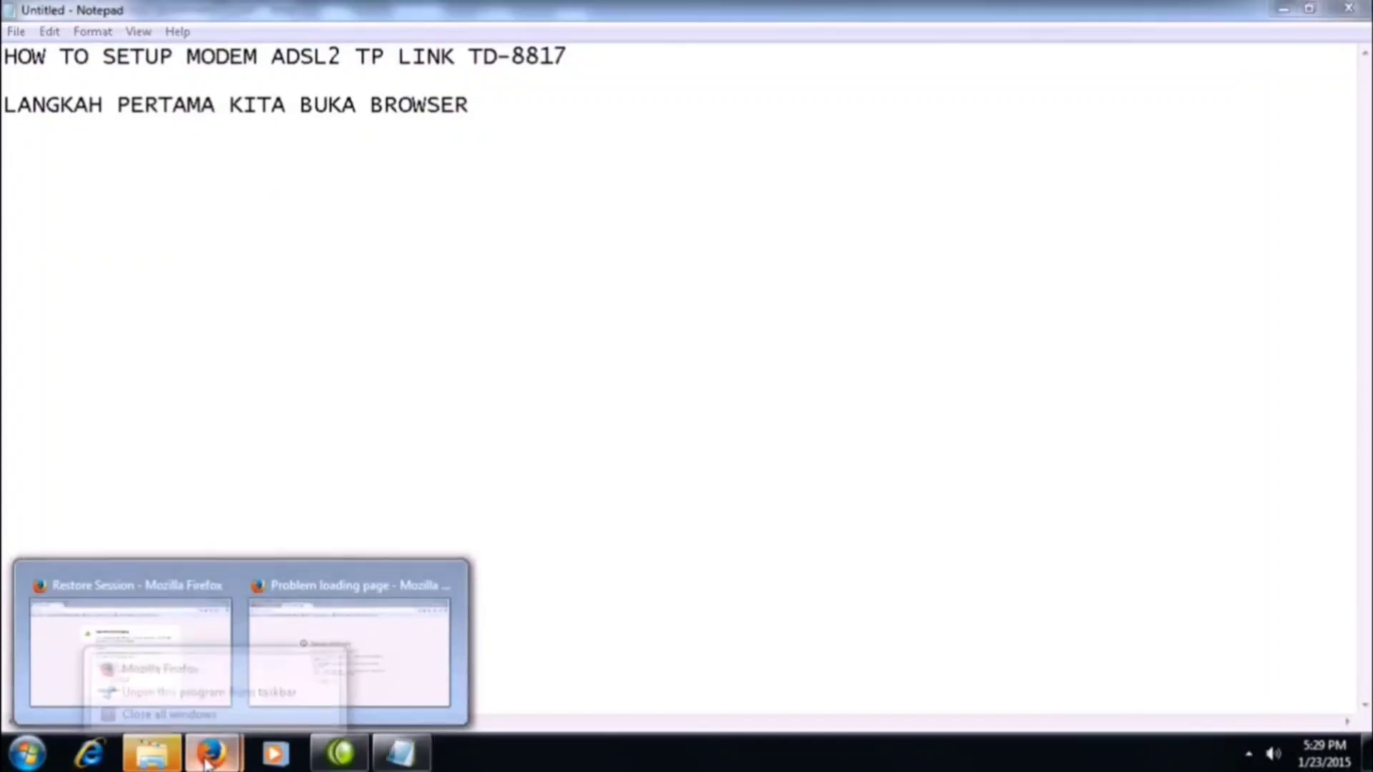
pyautogui.click(209, 652)
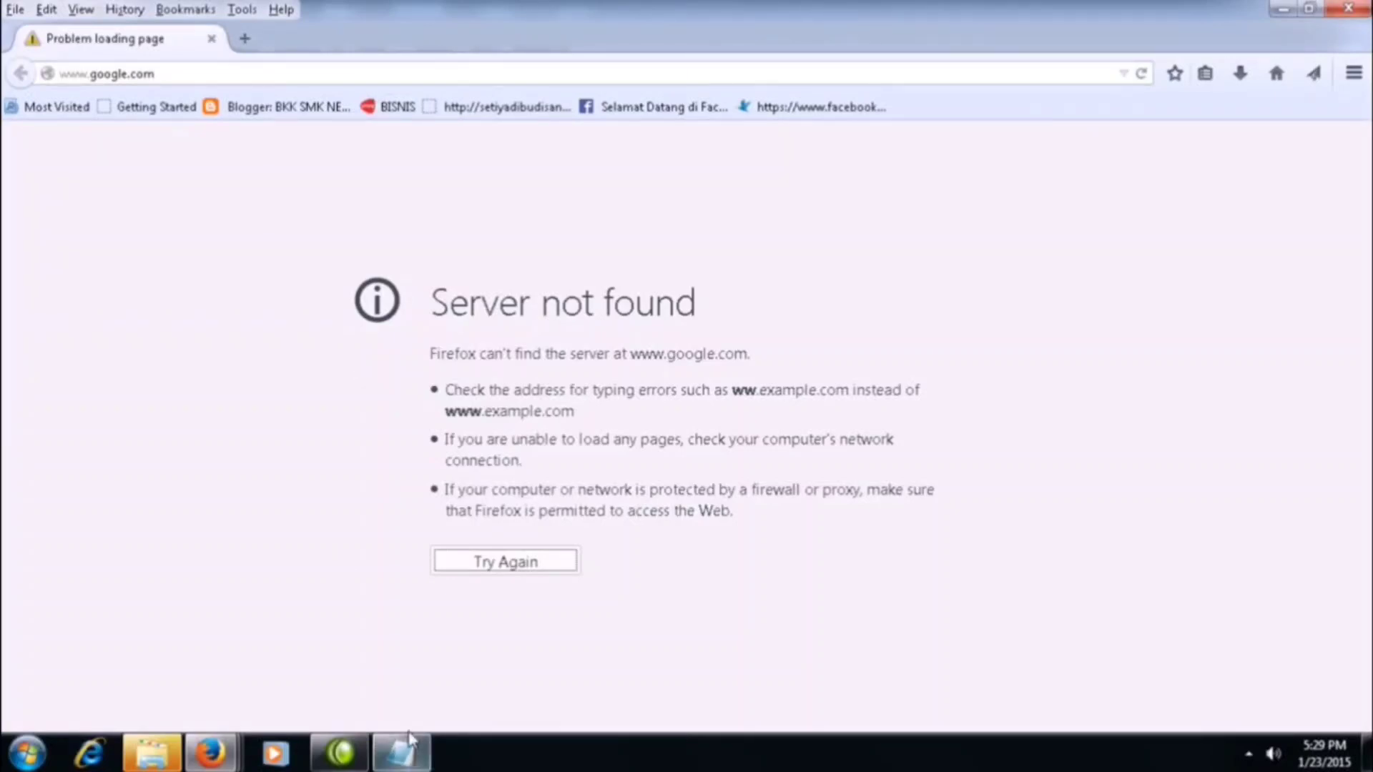
# Return to Notepad and add the line "PANGGIL ALAMAT IP ADDRES MODEM BARU KITA" below the browser instruction, separated by a blank line.
pyautogui.click(401, 753)
pyautogui.click(507, 108)
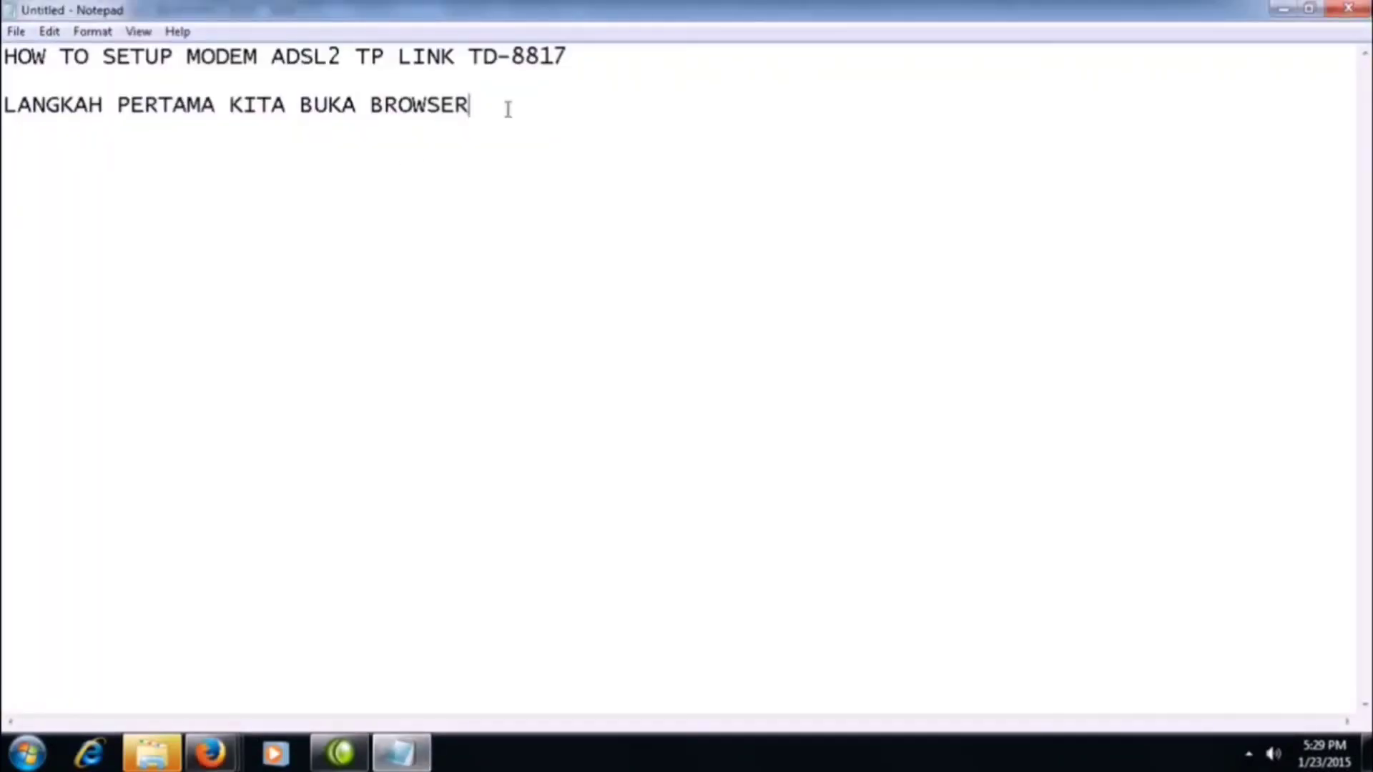
pyautogui.press('Return')
pyautogui.press('Return')
pyautogui.write('PANGGIL ')
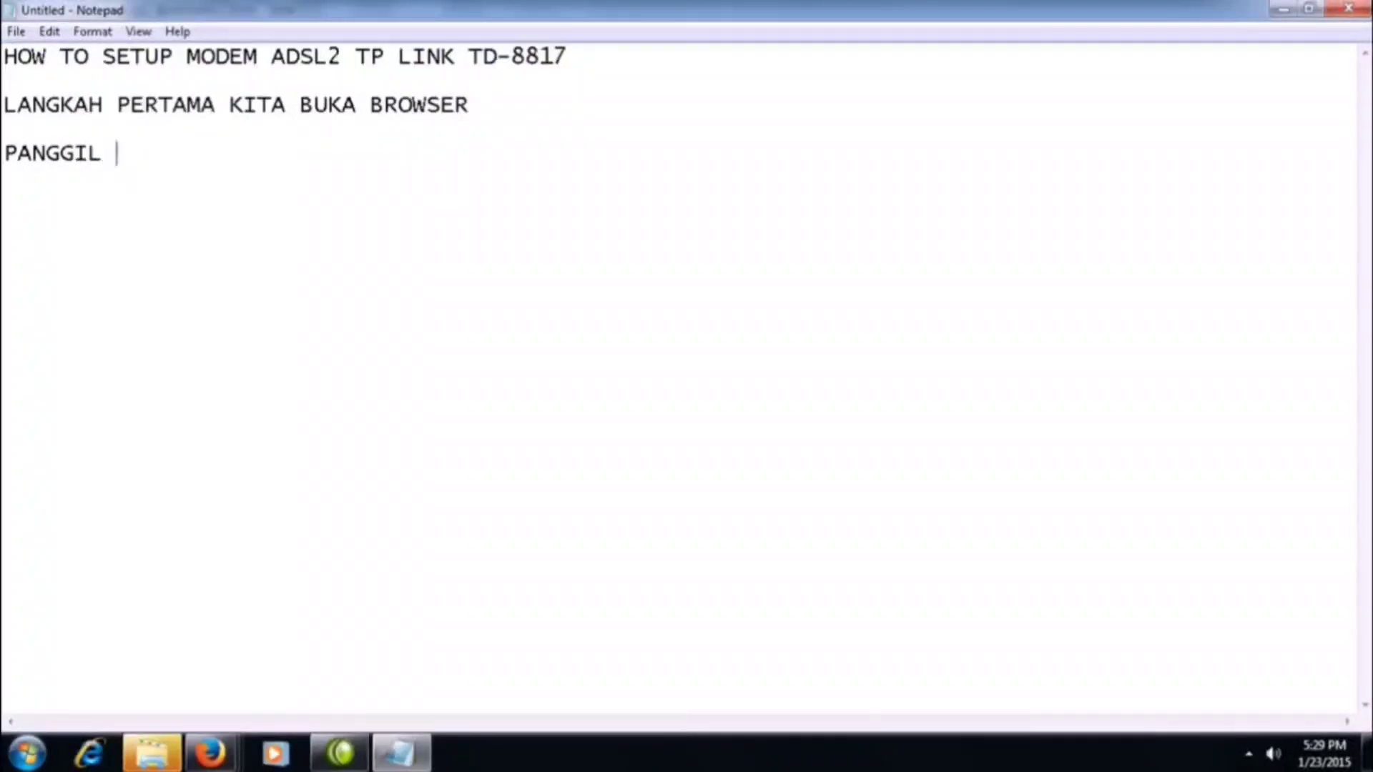
pyautogui.write('ALAMAT I')
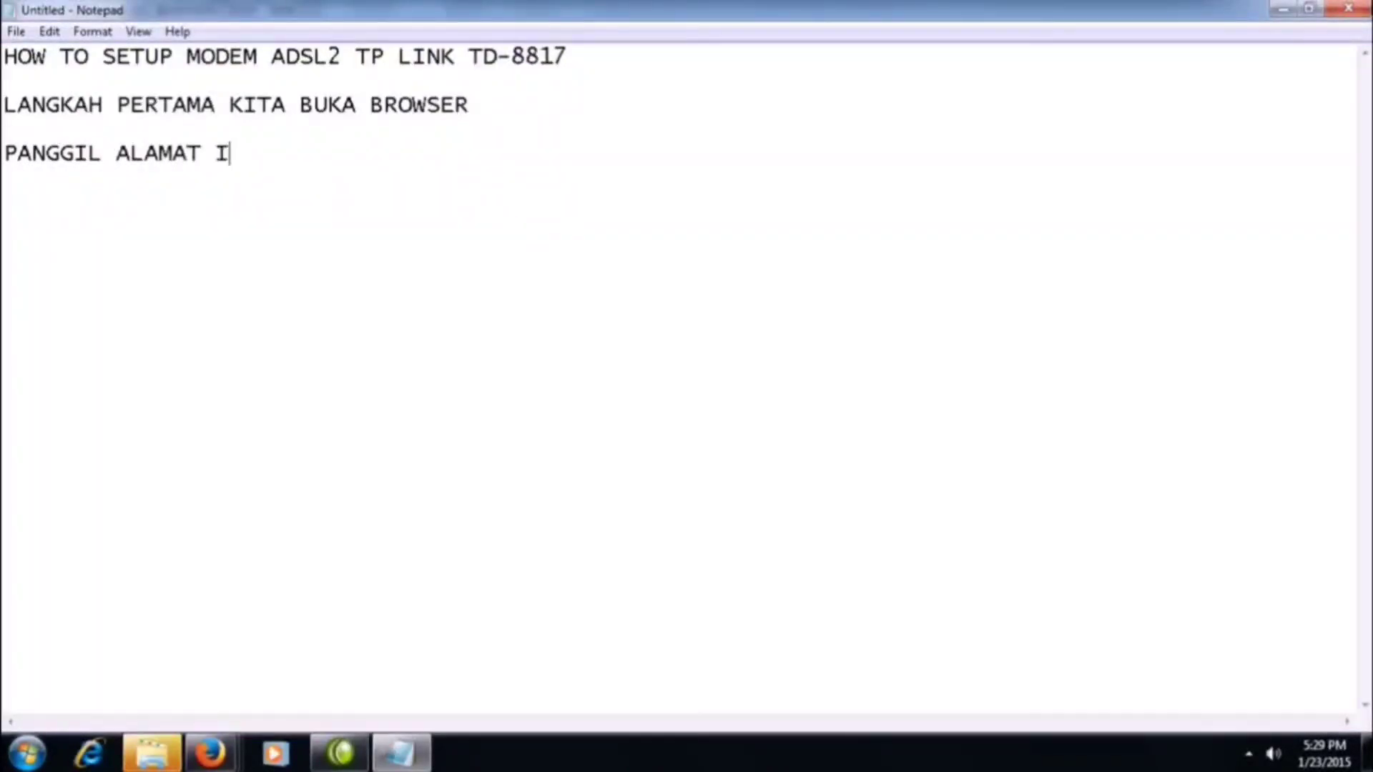
pyautogui.write('P ADDRES MODEM ')
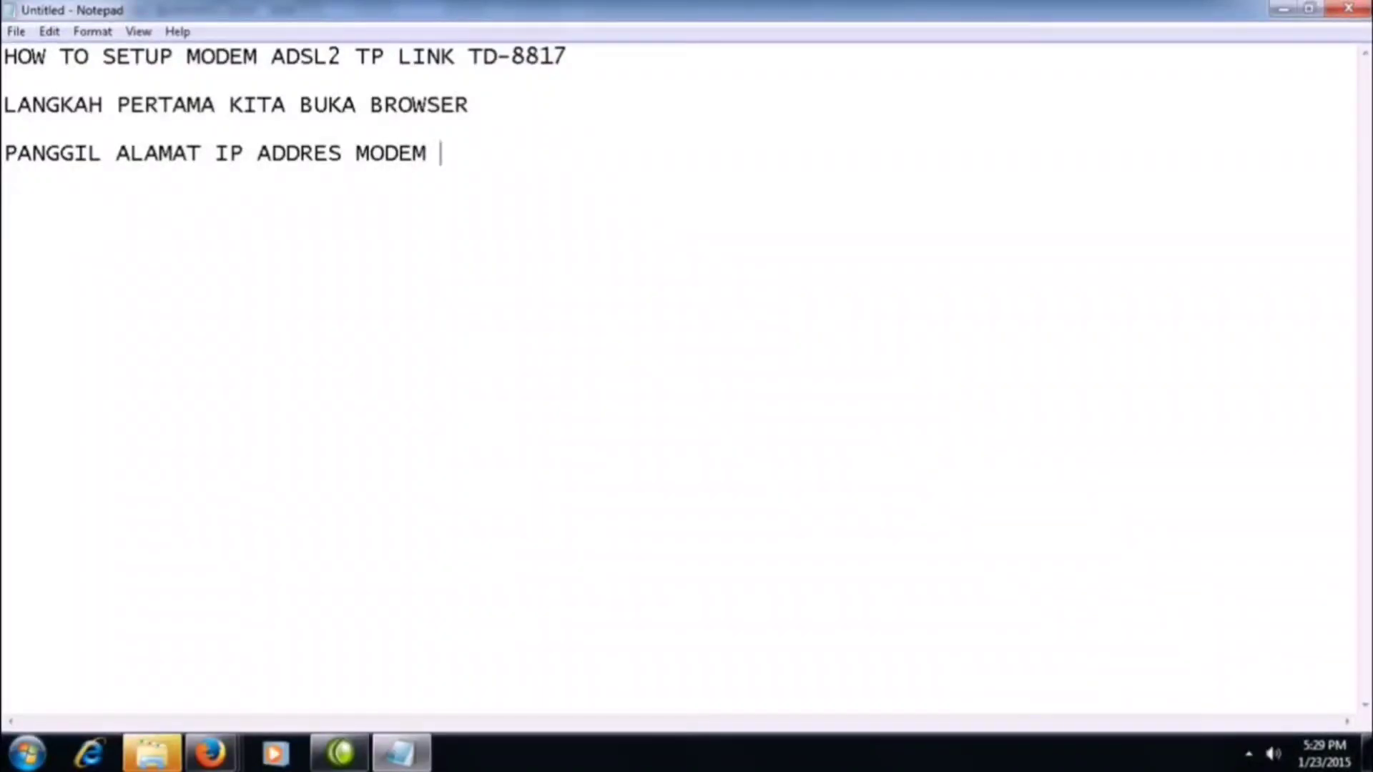
pyautogui.write('BARU KITA')
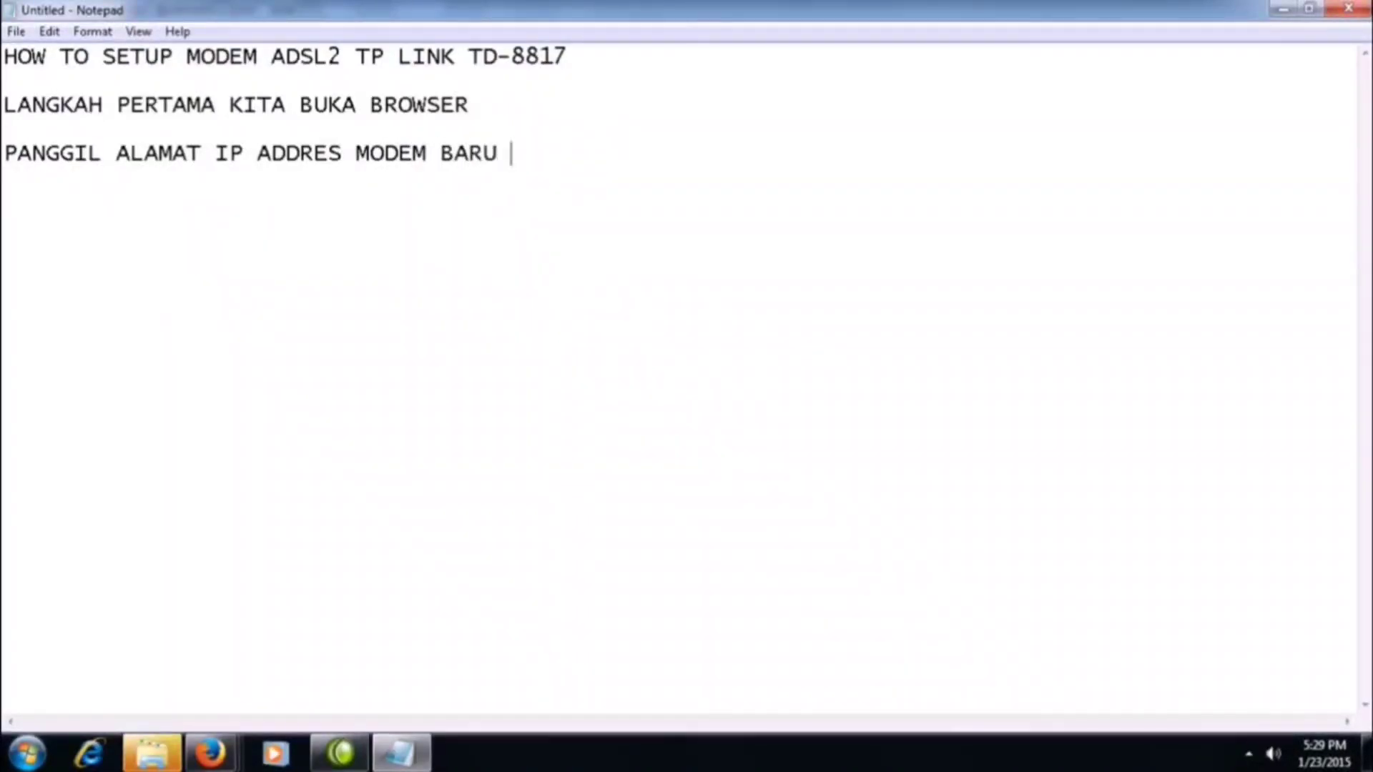
# Add the line "DENGAN ALAMAT 192.168.1.1" below the modem address instruction, separated by a blank line.
pyautogui.press('Return')
pyautogui.press('Return')
pyautogui.write('DENGAN ALAMAT ')
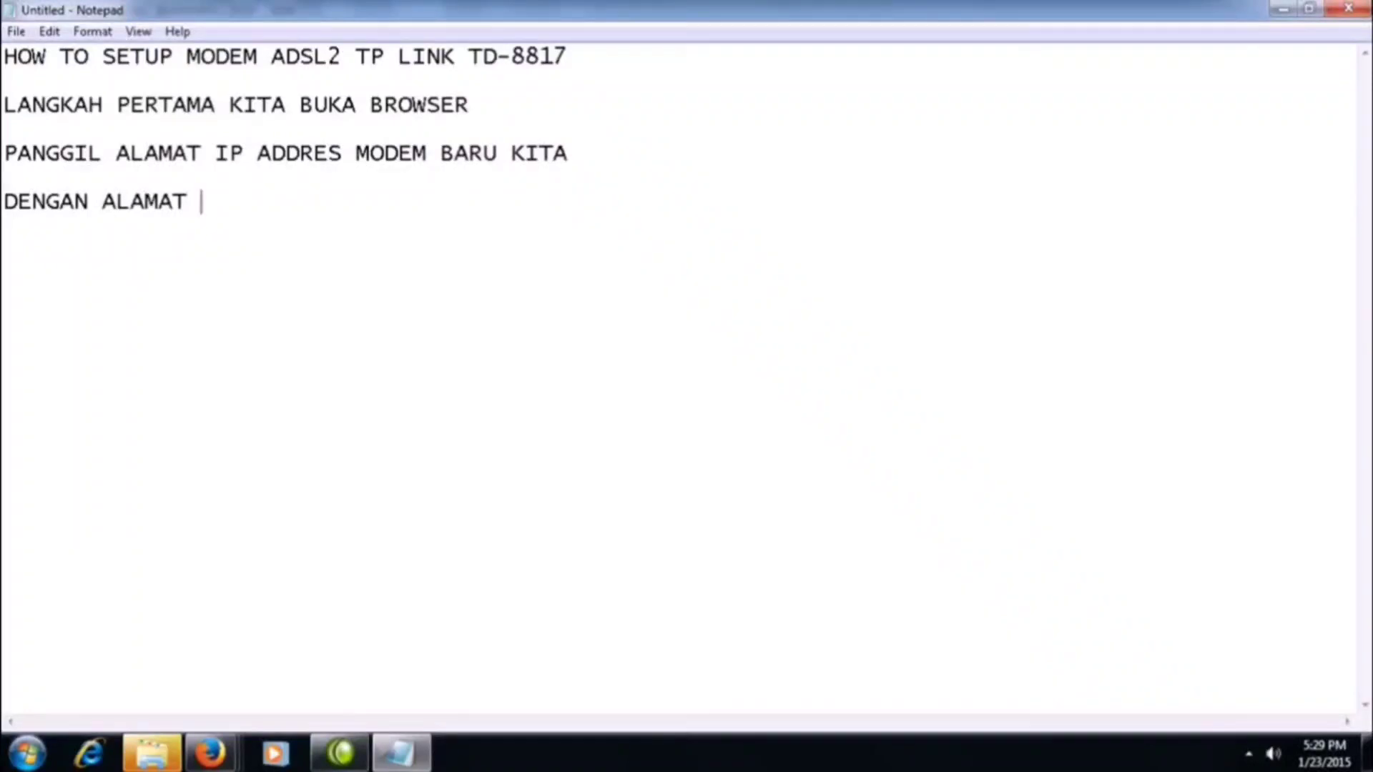
pyautogui.write('192.168')
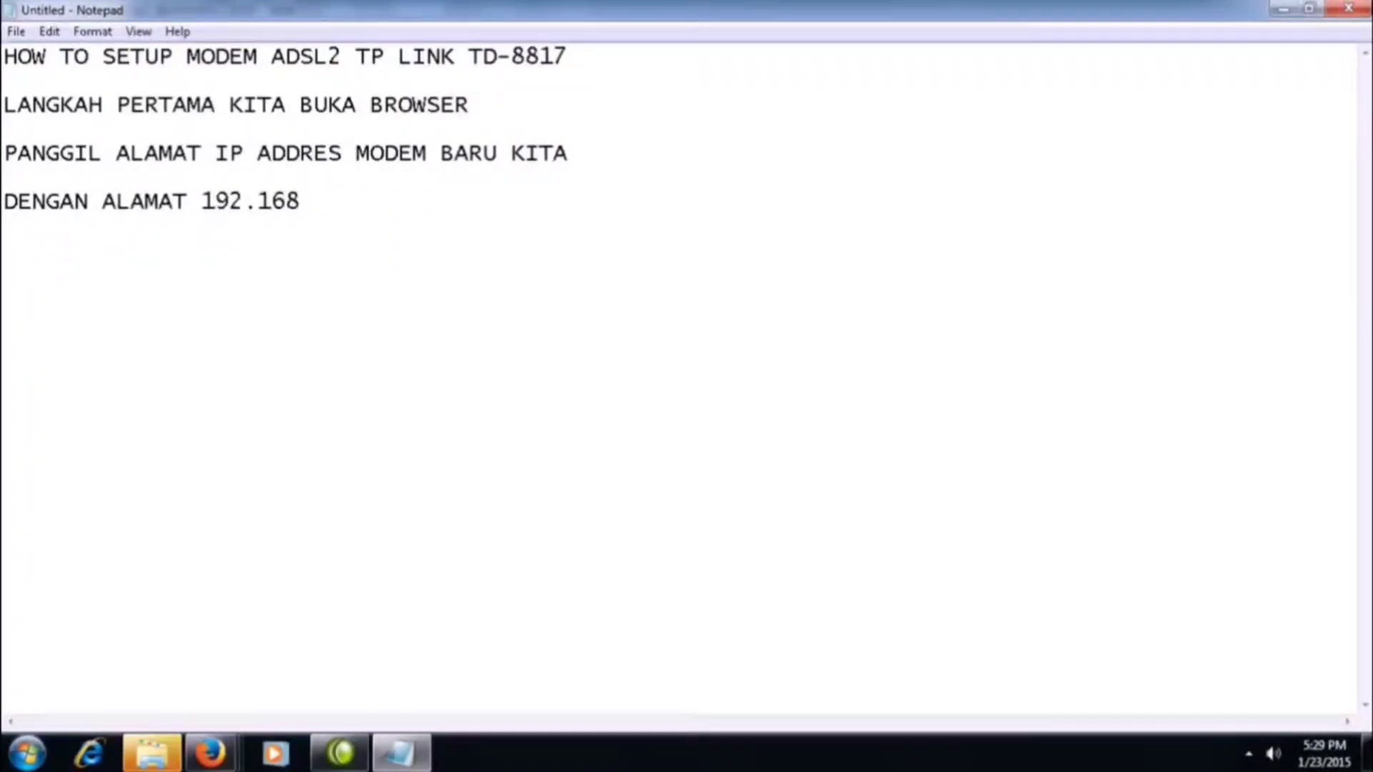
pyautogui.write('.1.1')
# Switch to the newly opened Firefox window and go to the modem address 192.168.1.1.
pyautogui.moveTo(210, 752)
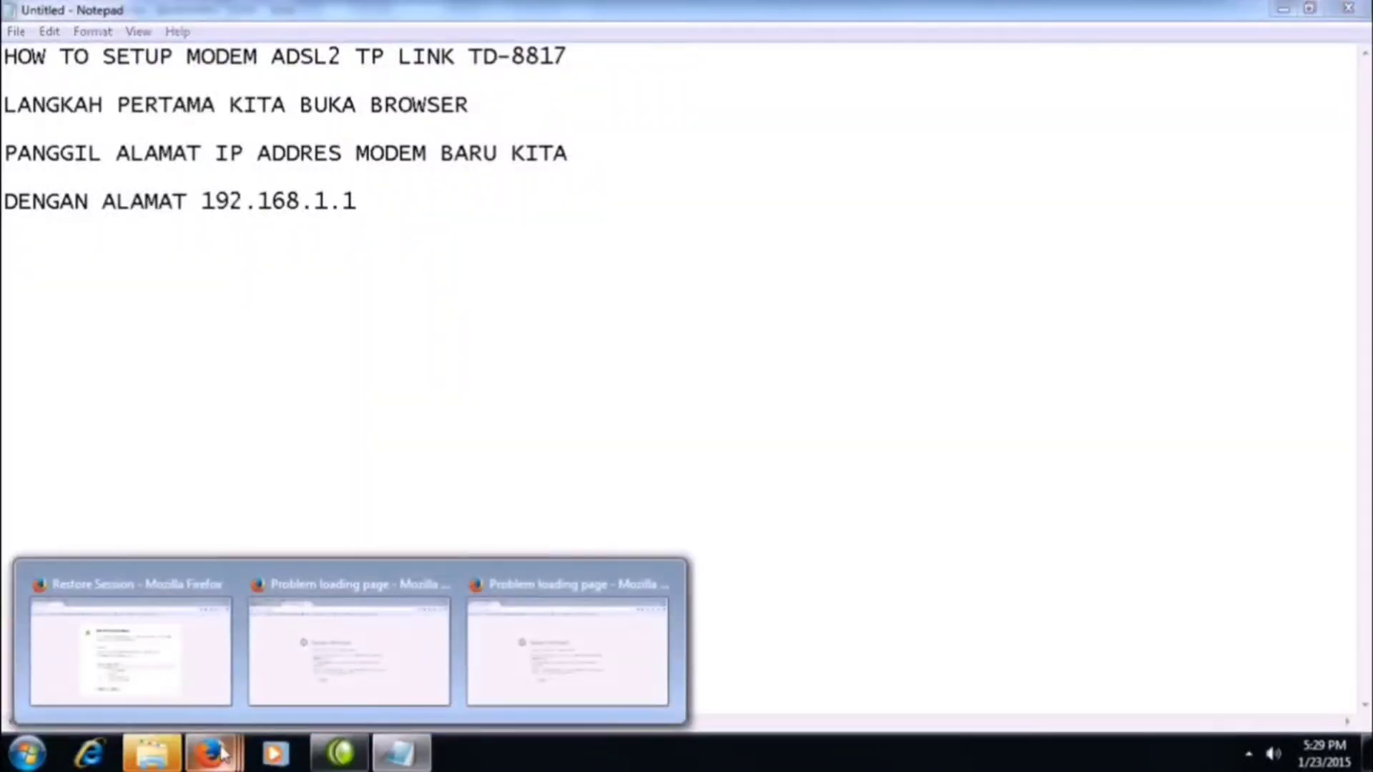
pyautogui.click(591, 644)
pyautogui.click(438, 70)
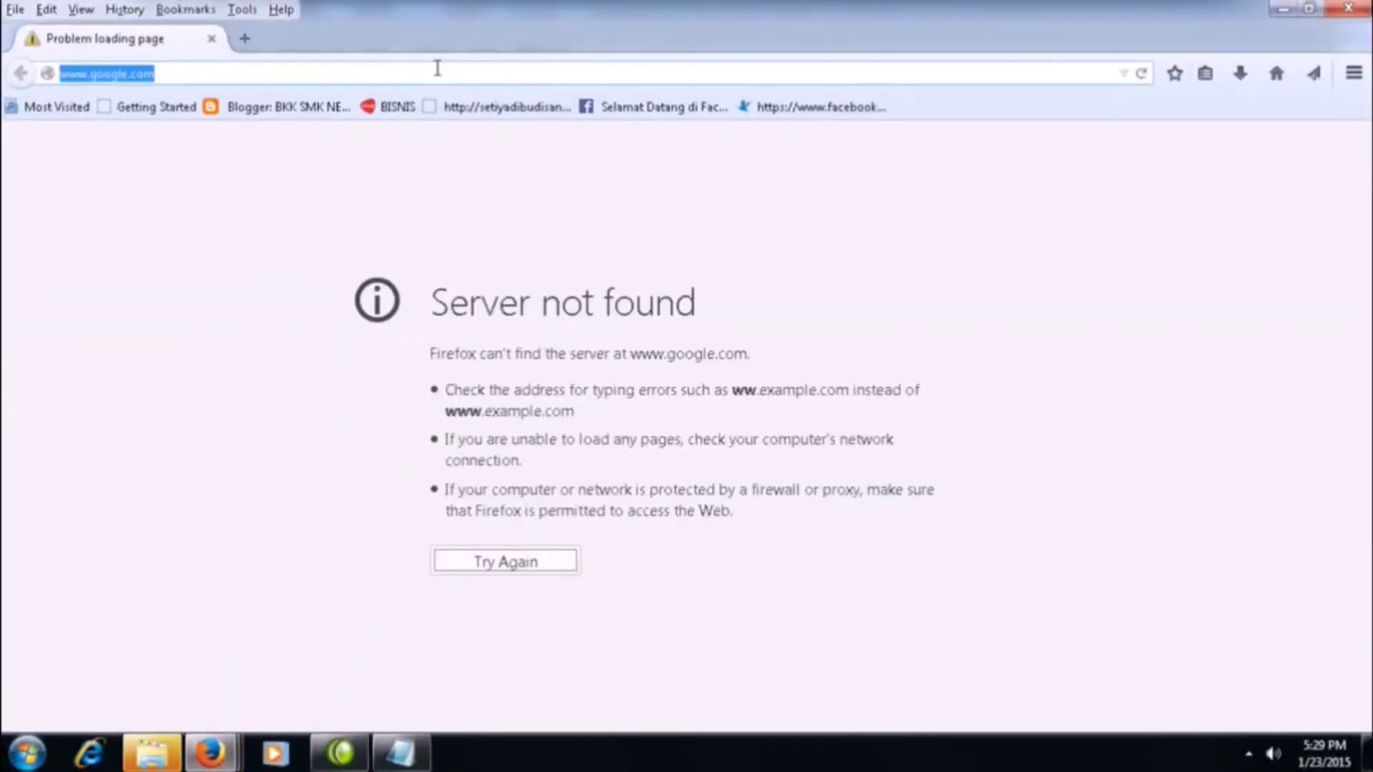
pyautogui.write('192.168.1.1')
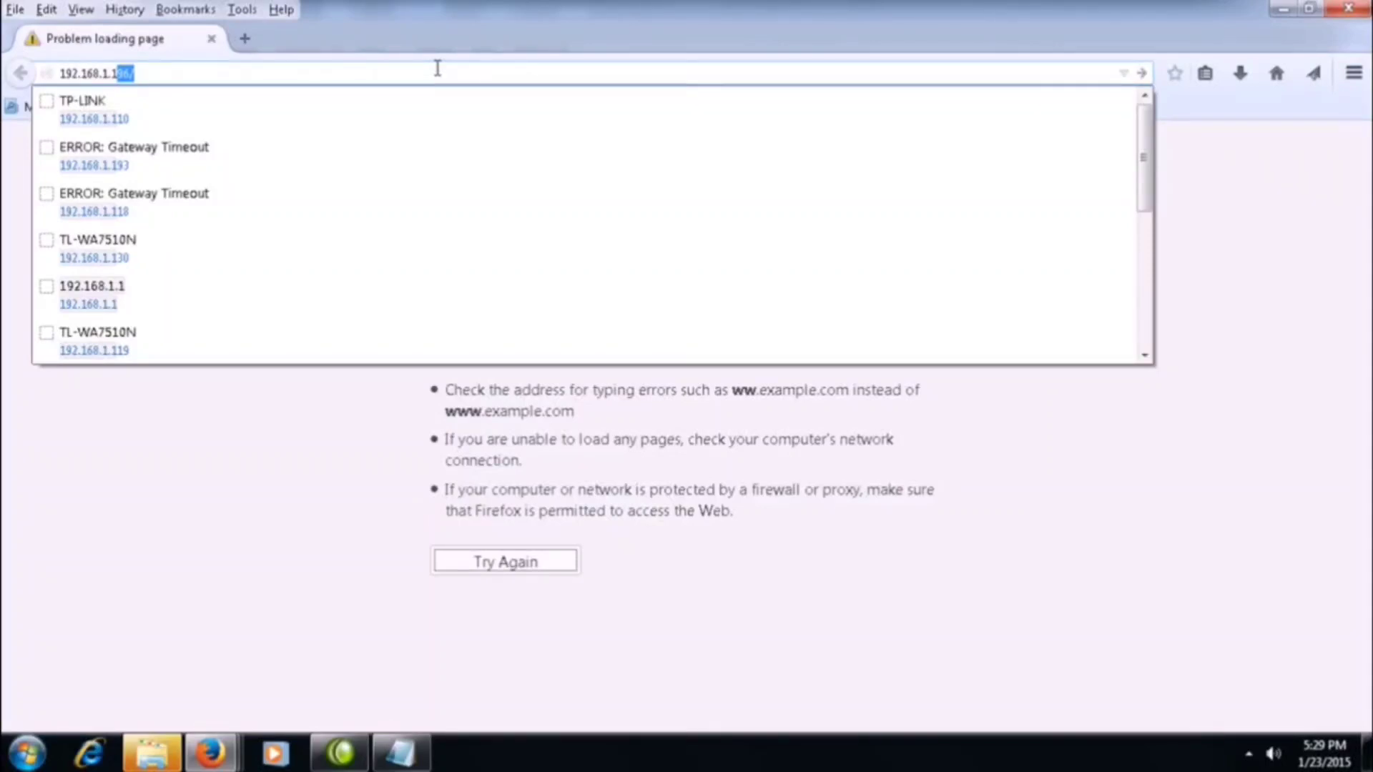
pyautogui.press('Delete')
pyautogui.press('Return')
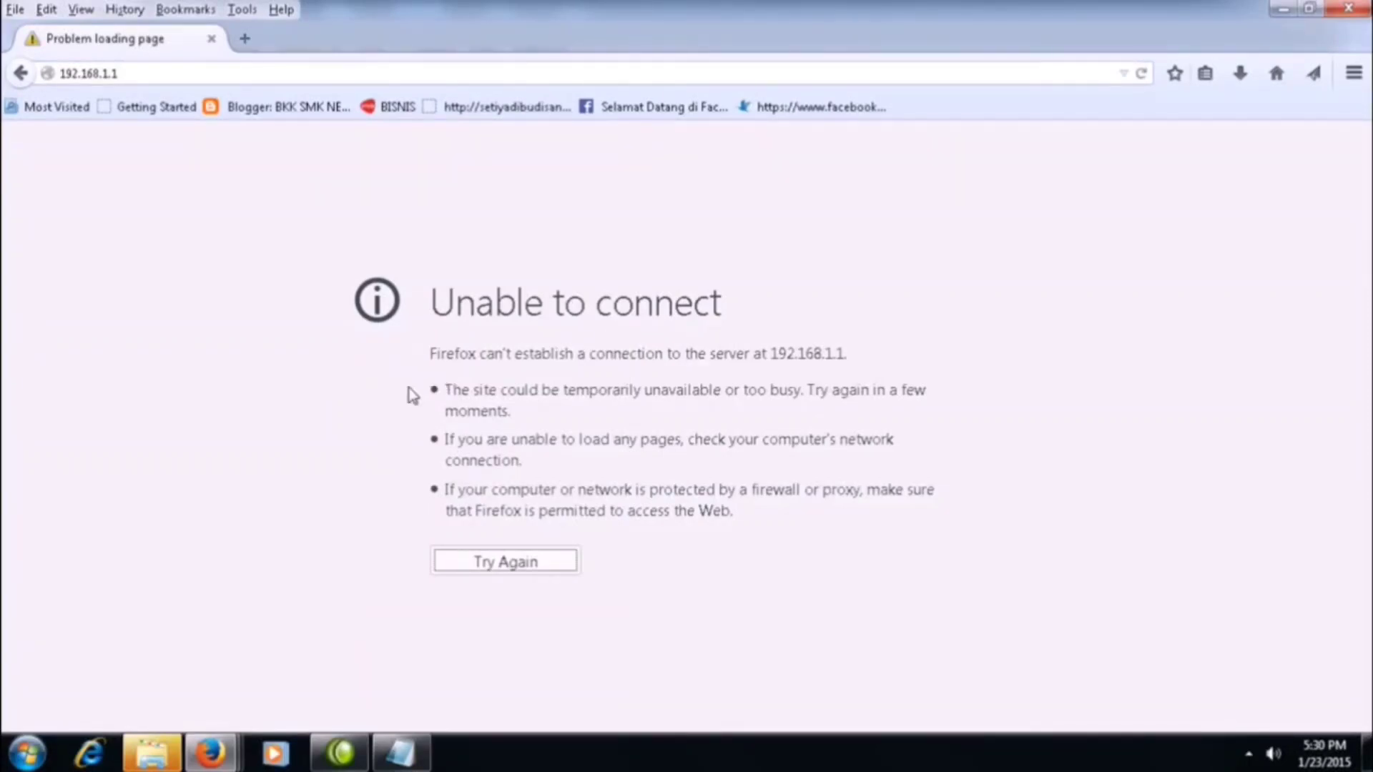
# Return to Notepad and add the line "UNTUK SYARAT LAIN KITA SAMA KAN DULU IP DI KOMPUTER KITA" after a blank line.
pyautogui.click(402, 753)
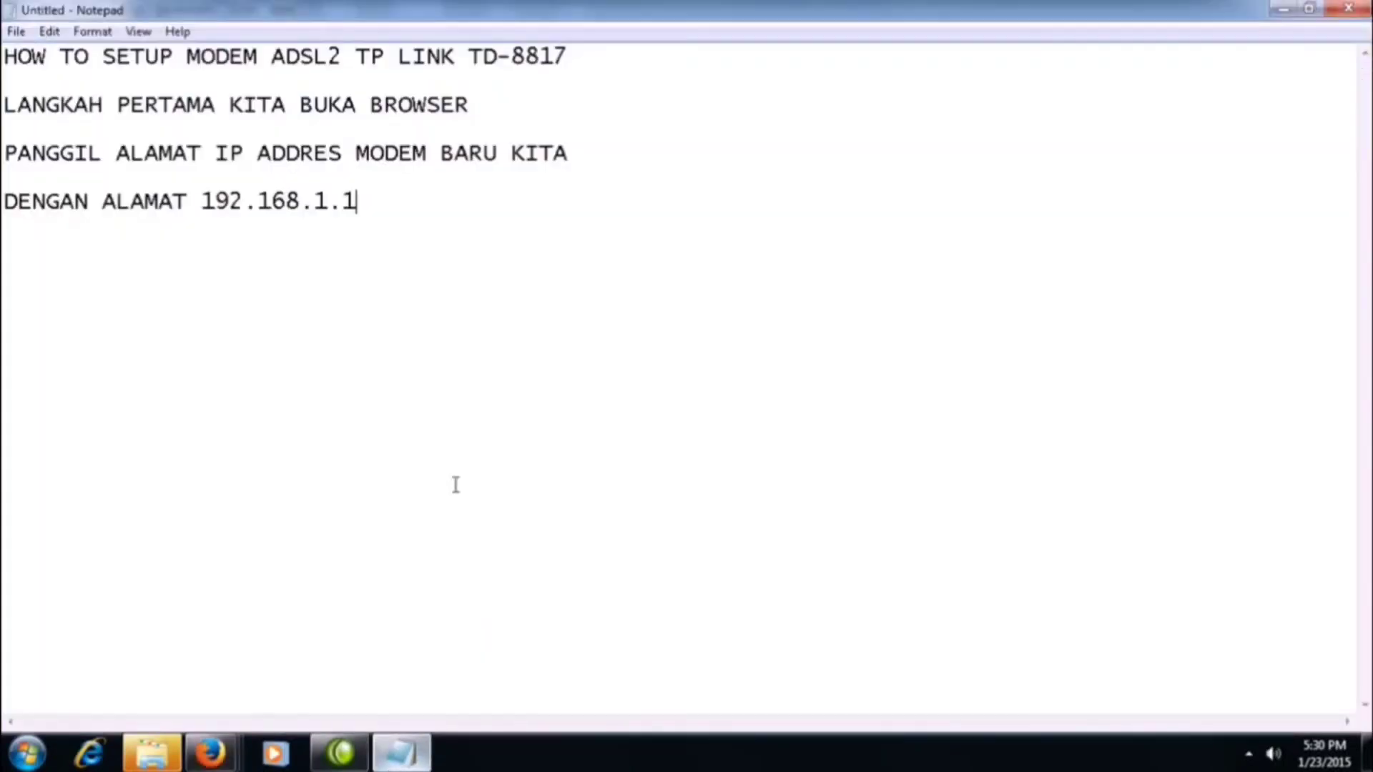
pyautogui.press('Return')
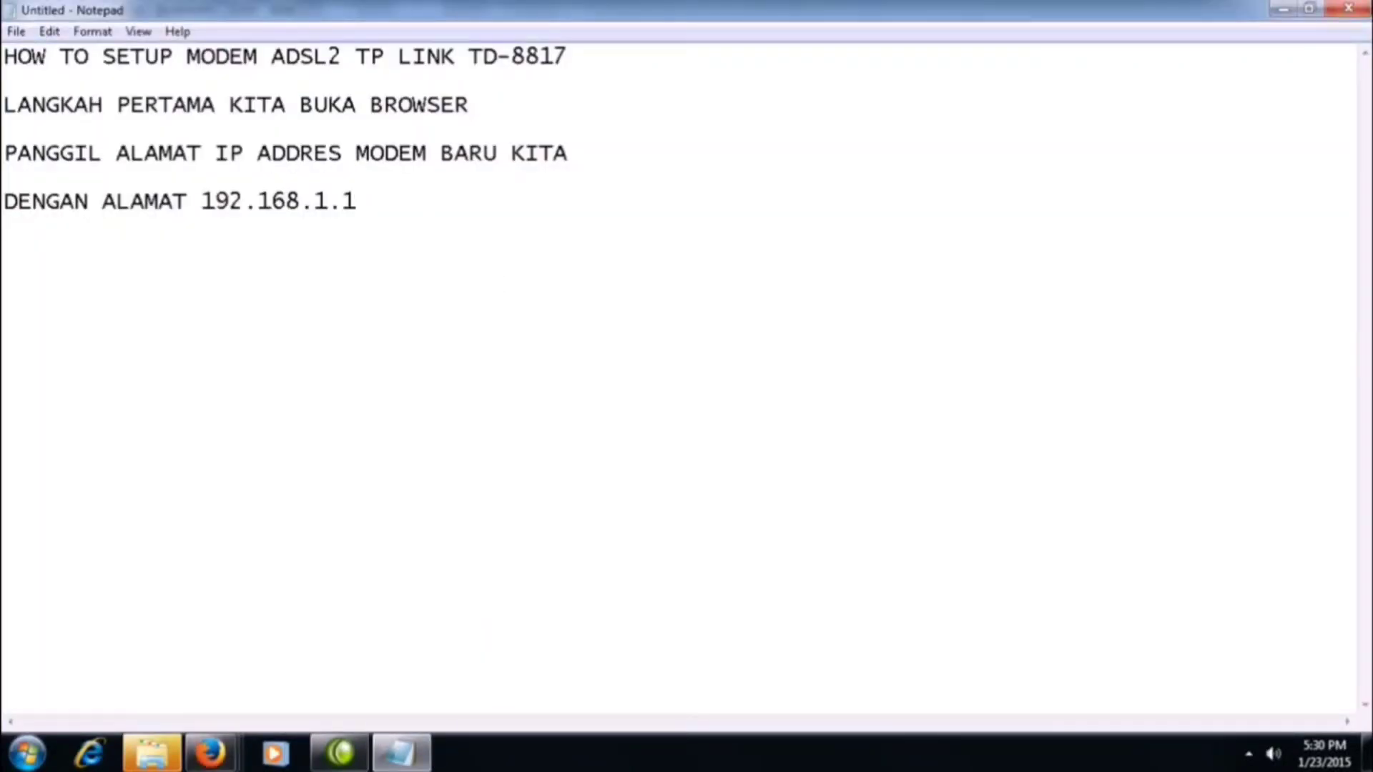
pyautogui.press('Return')
pyautogui.write('UNTUK ')
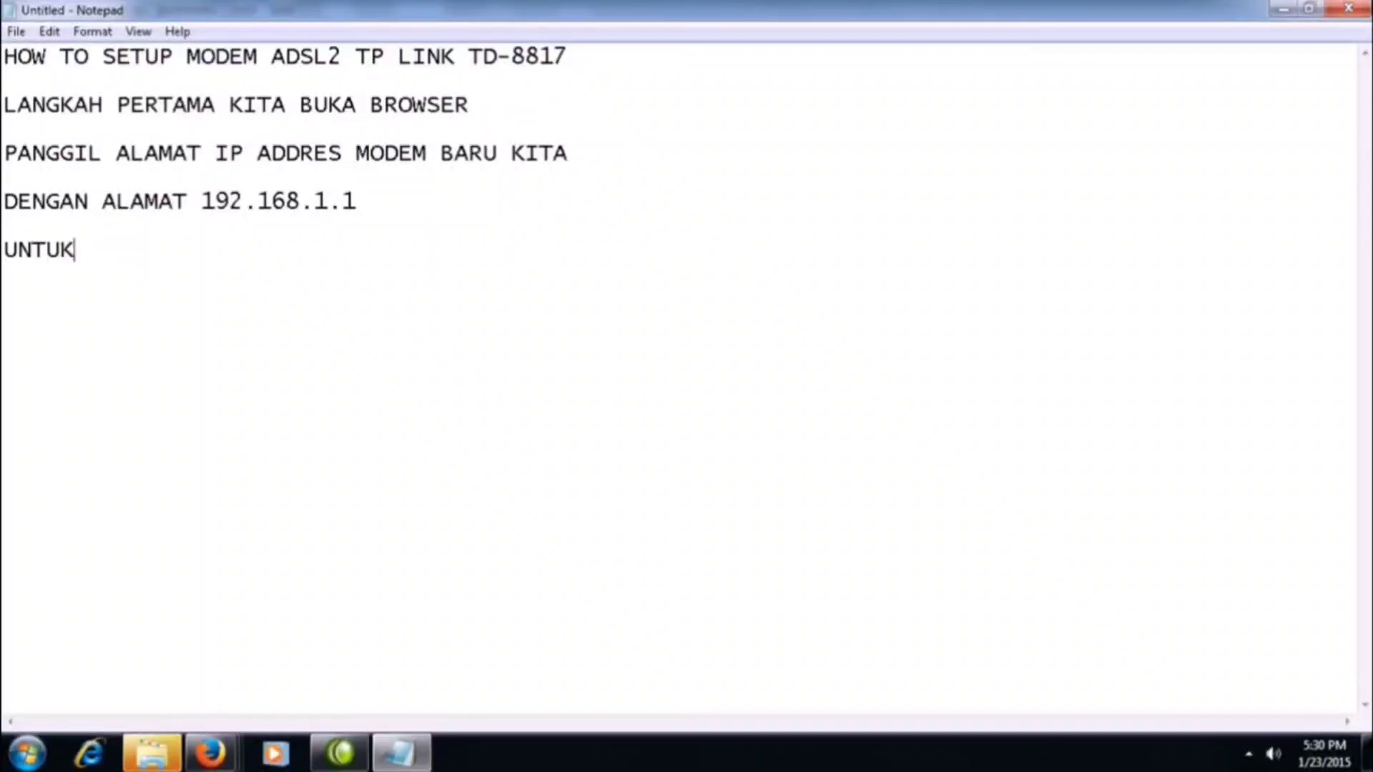
pyautogui.write('SYARAT LAIN KITA ')
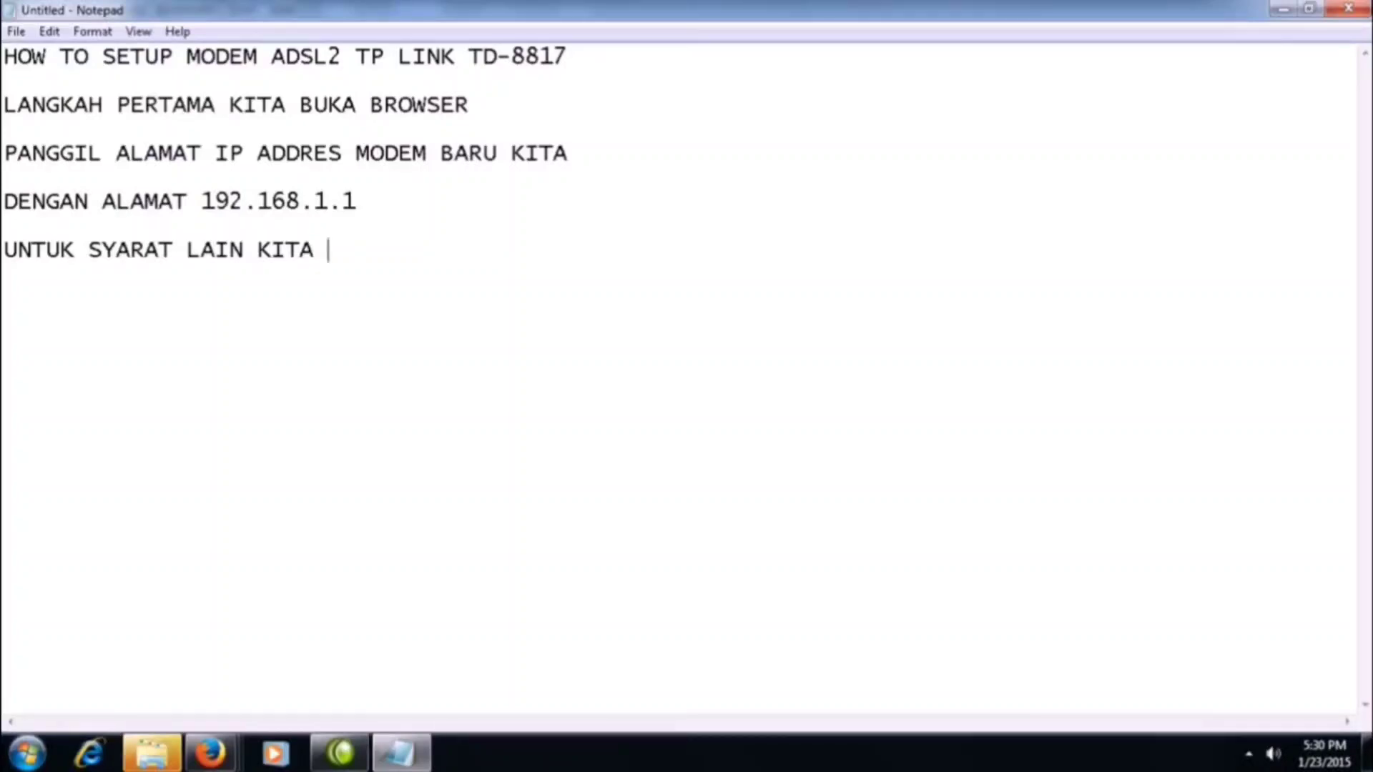
pyautogui.write('SAMA KAN DUL')
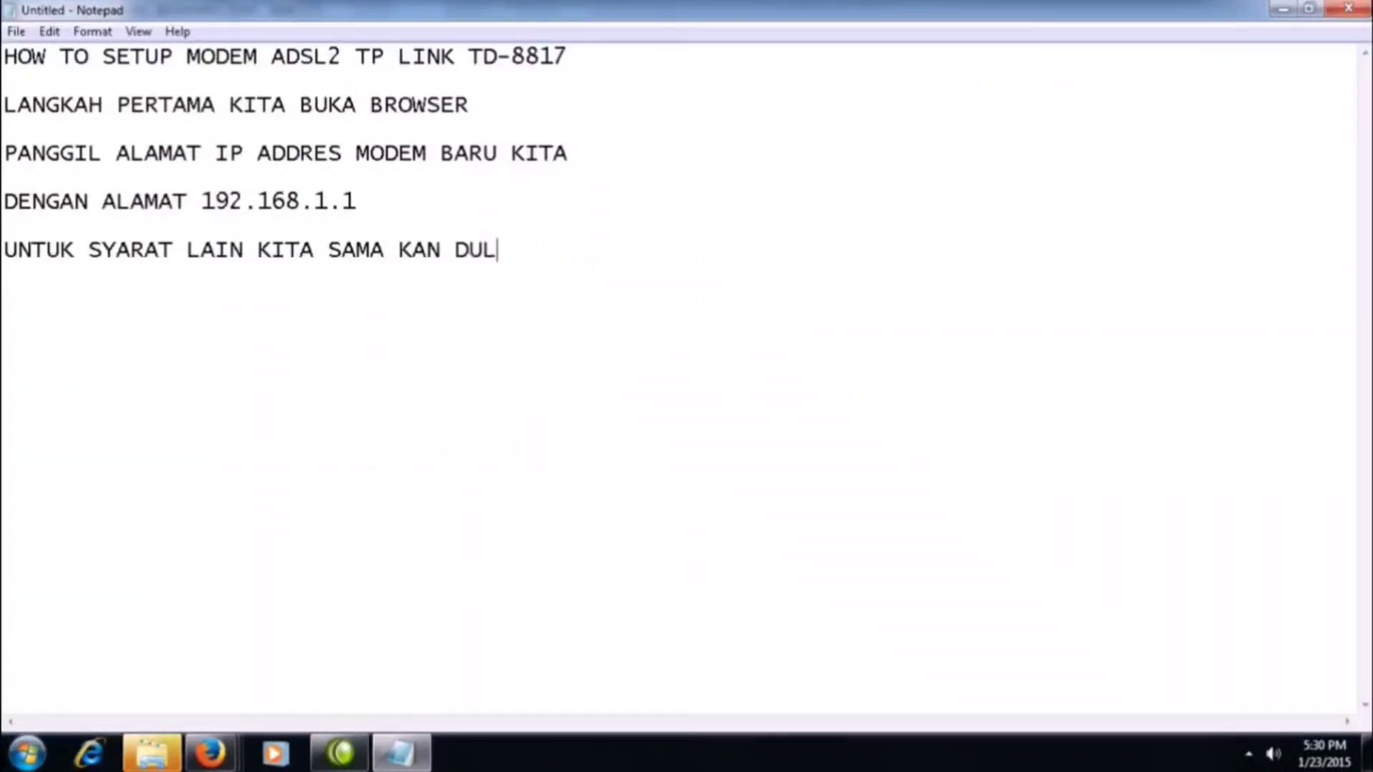
pyautogui.write('U IP DI KOMPU')
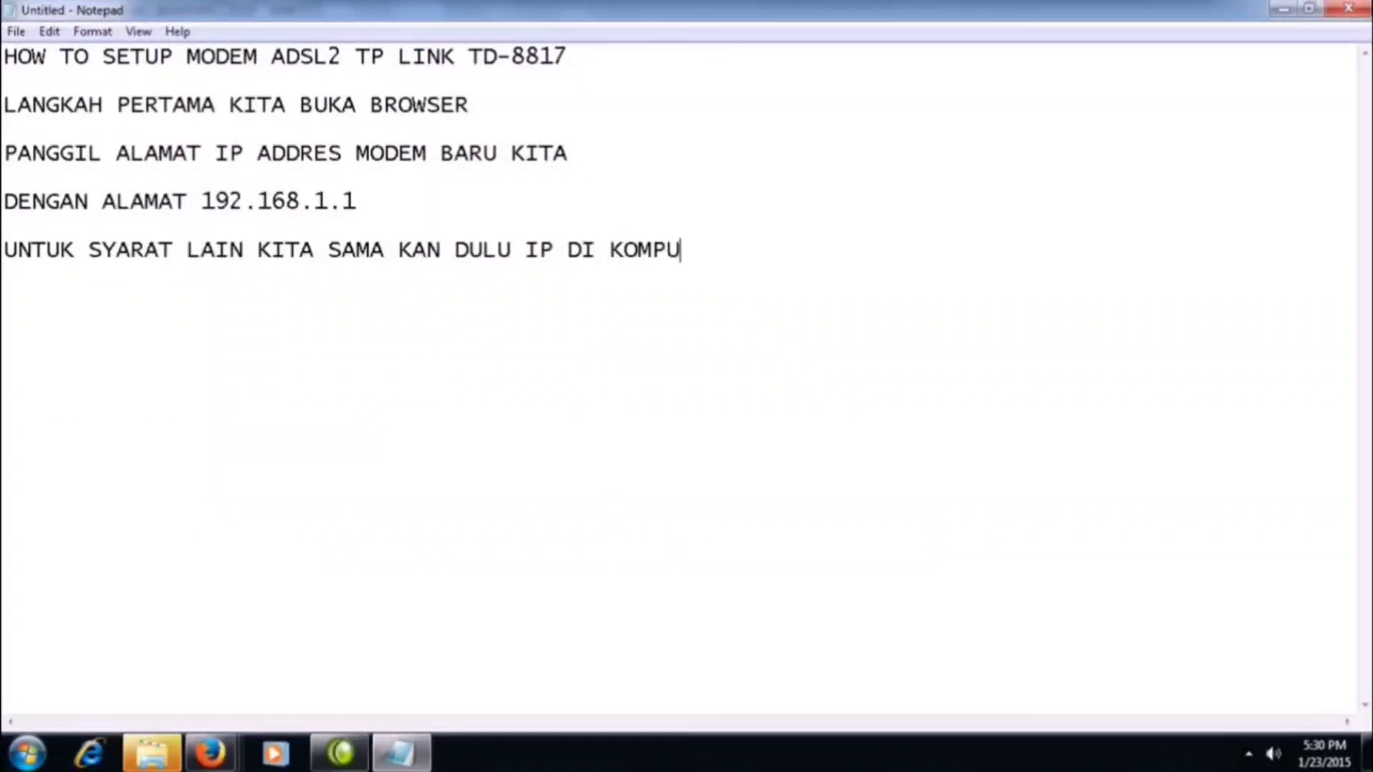
pyautogui.write('TER KITA')
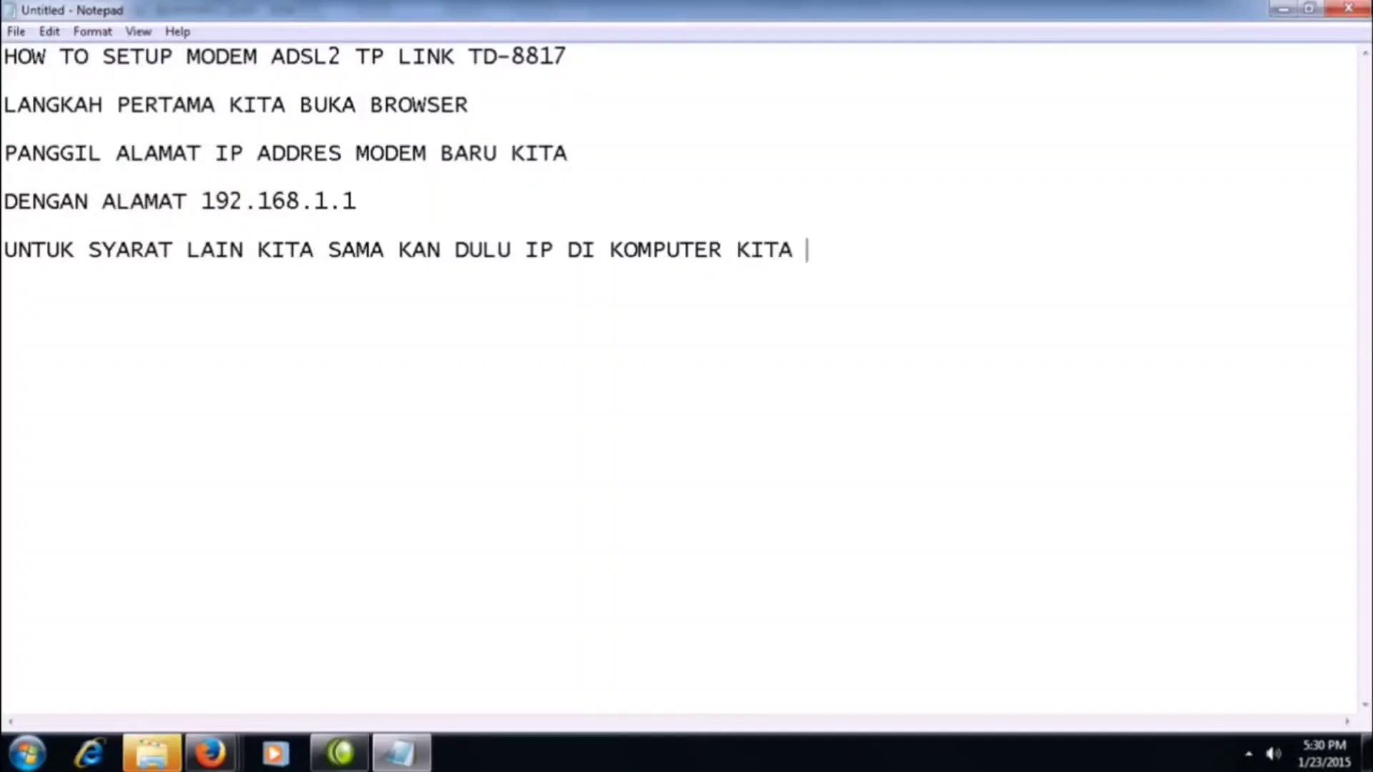
# Open the Internet Protocol Version 4 (TCP/IPv4) properties of the Local Area Connection from the Network and Sharing Center.
pyautogui.click(1248, 757)
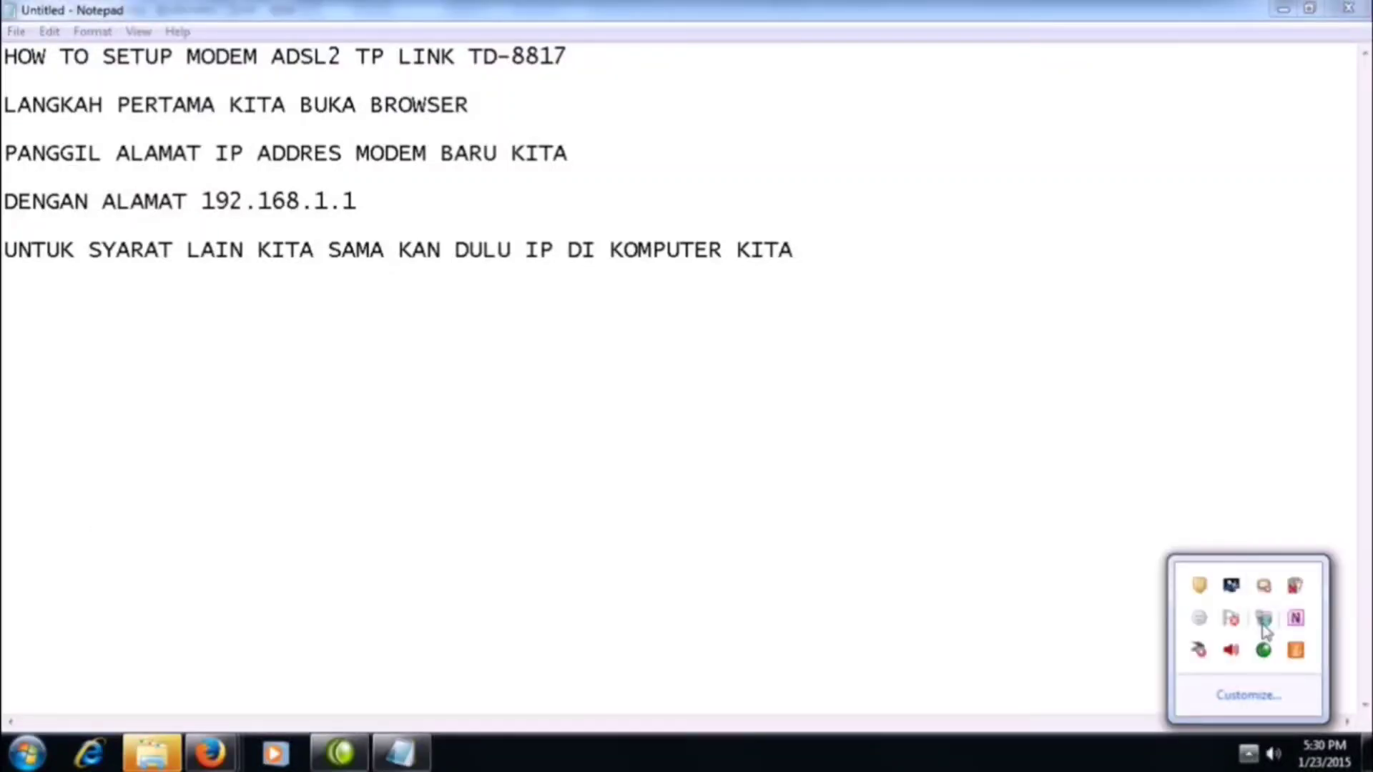
pyautogui.rightClick(1263, 620)
pyautogui.click(1201, 661)
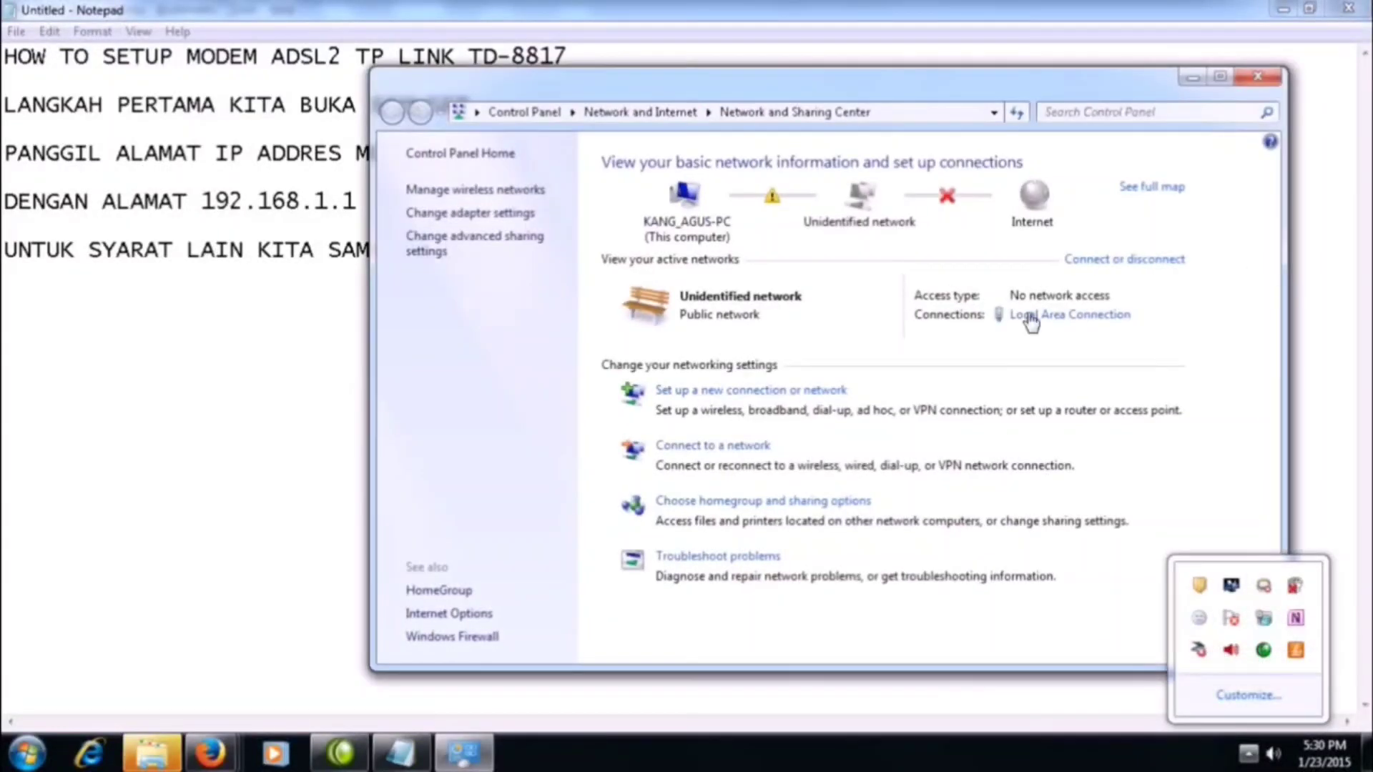
pyautogui.click(1044, 314)
pyautogui.click(569, 544)
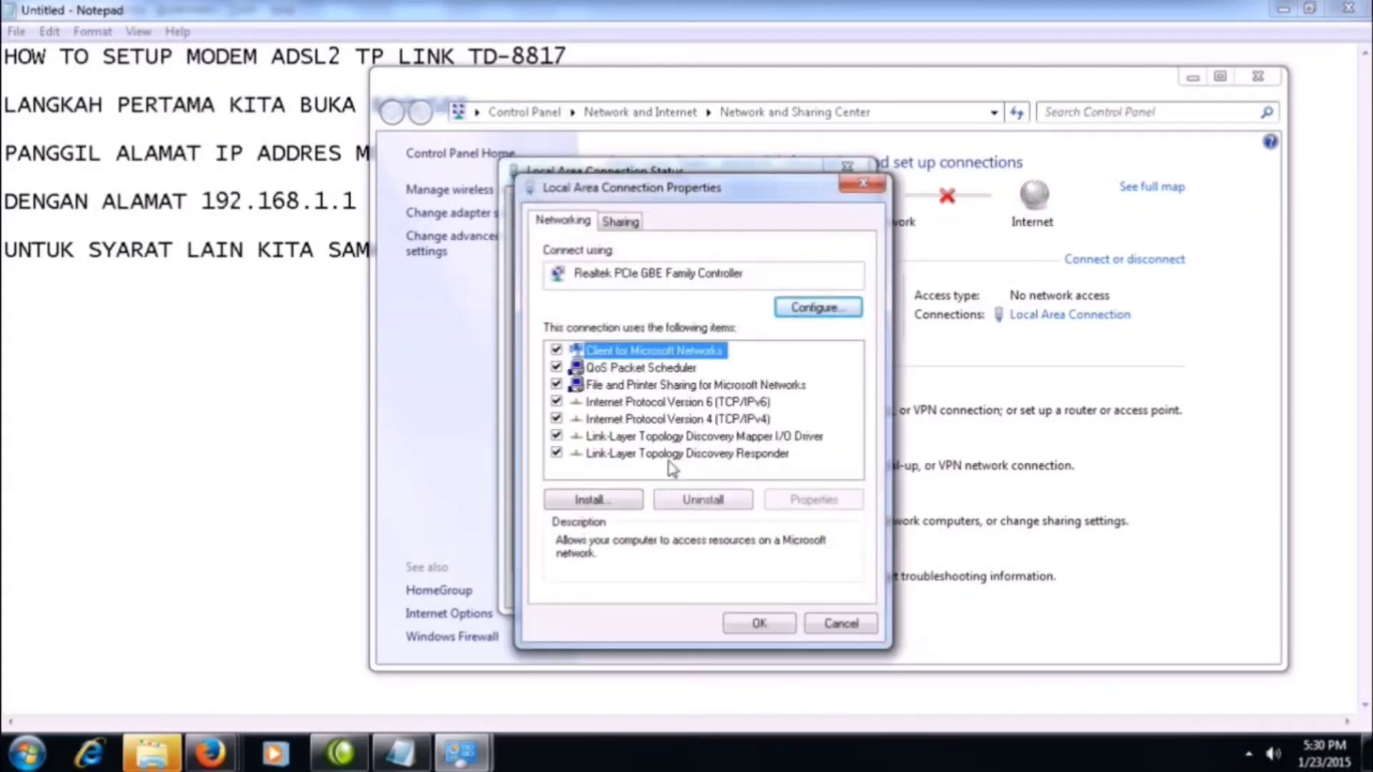
pyautogui.doubleClick(723, 420)
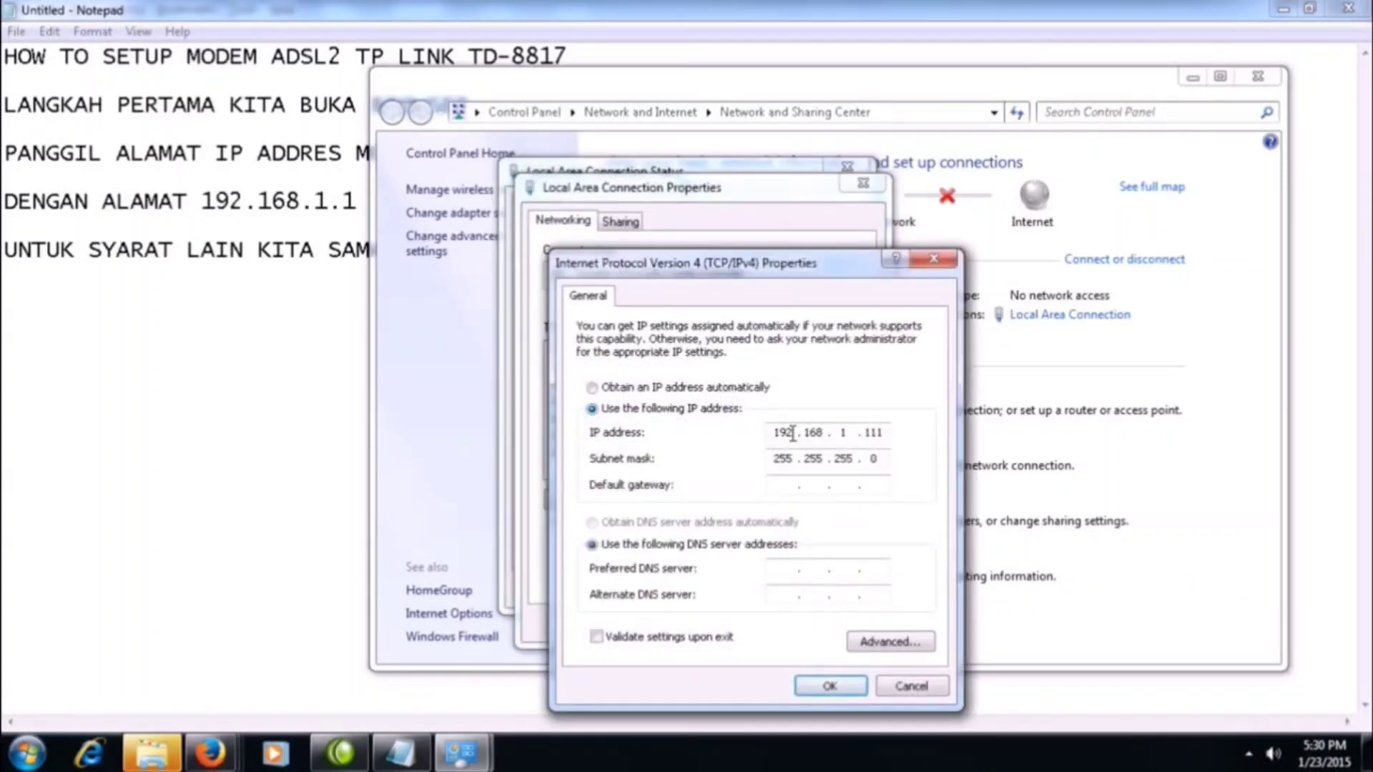
# Set the computer's static IP address to 192.168.1.111, accept it and close the Local Area Connection dialogs.
pyautogui.press('BackSpace')
pyautogui.press('BackSpace')
pyautogui.press('BackSpace')
pyautogui.press('BackSpace')
pyautogui.press('BackSpace')
pyautogui.press('BackSpace')
pyautogui.press('BackSpace')
pyautogui.press('BackSpace')
pyautogui.press('BackSpace')
pyautogui.press('BackSpace')
pyautogui.write('192 . 168 . 1 . 111')
pyautogui.click(832, 685)
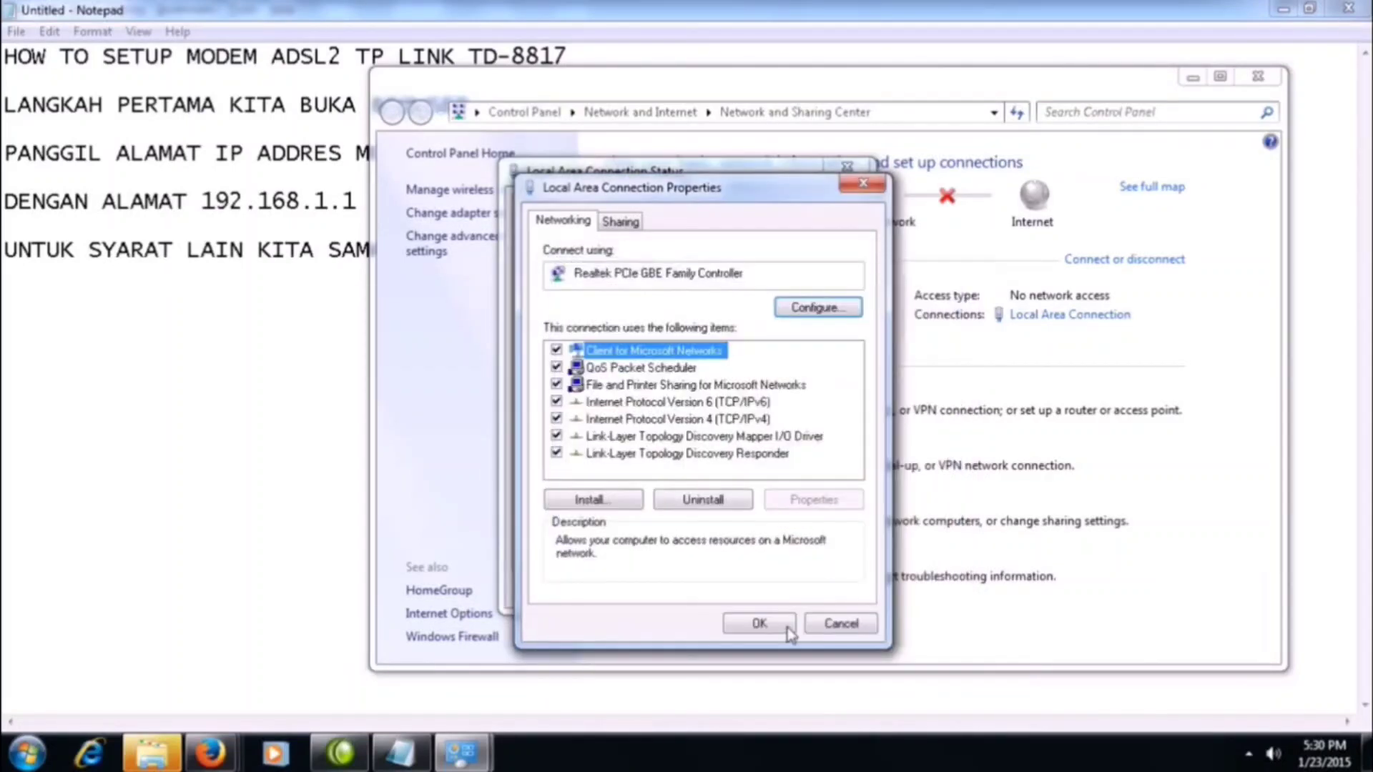
pyautogui.click(773, 624)
pyautogui.click(842, 598)
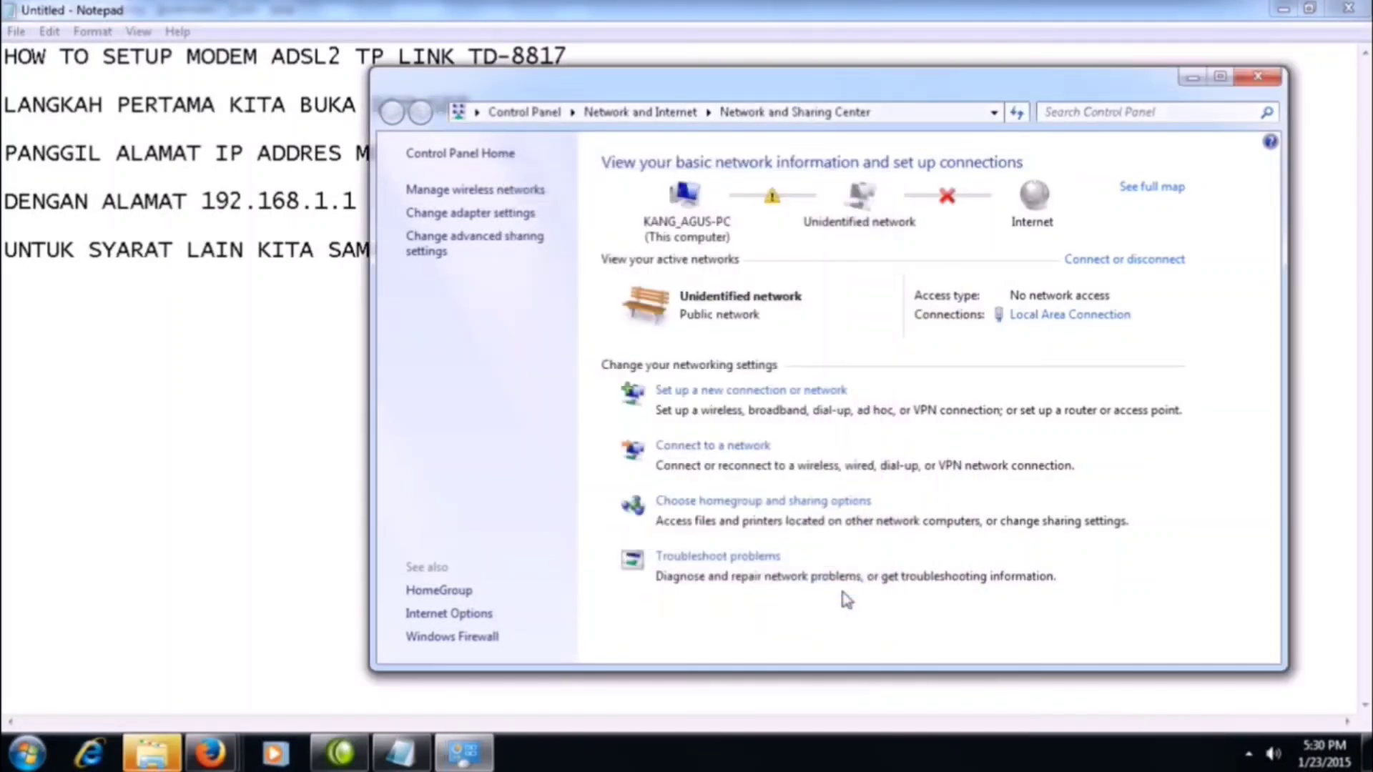
# Return to Notepad and add the line "KEMUDIAN COLOKAN KABEL LAN KE KOMPUTER KITA YANG MENGHUBUNGKAN MODEM".
pyautogui.click(135, 451)
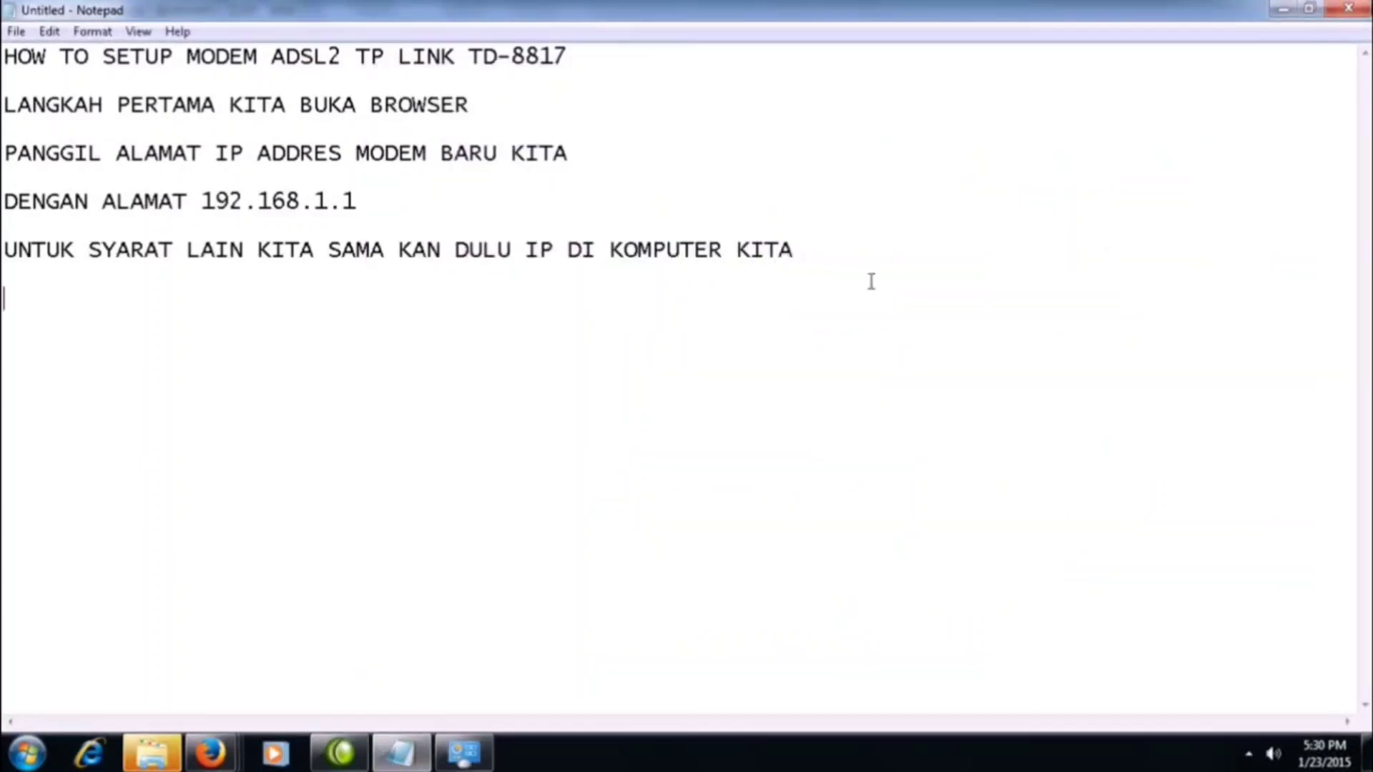
pyautogui.write('KEMUDIA')
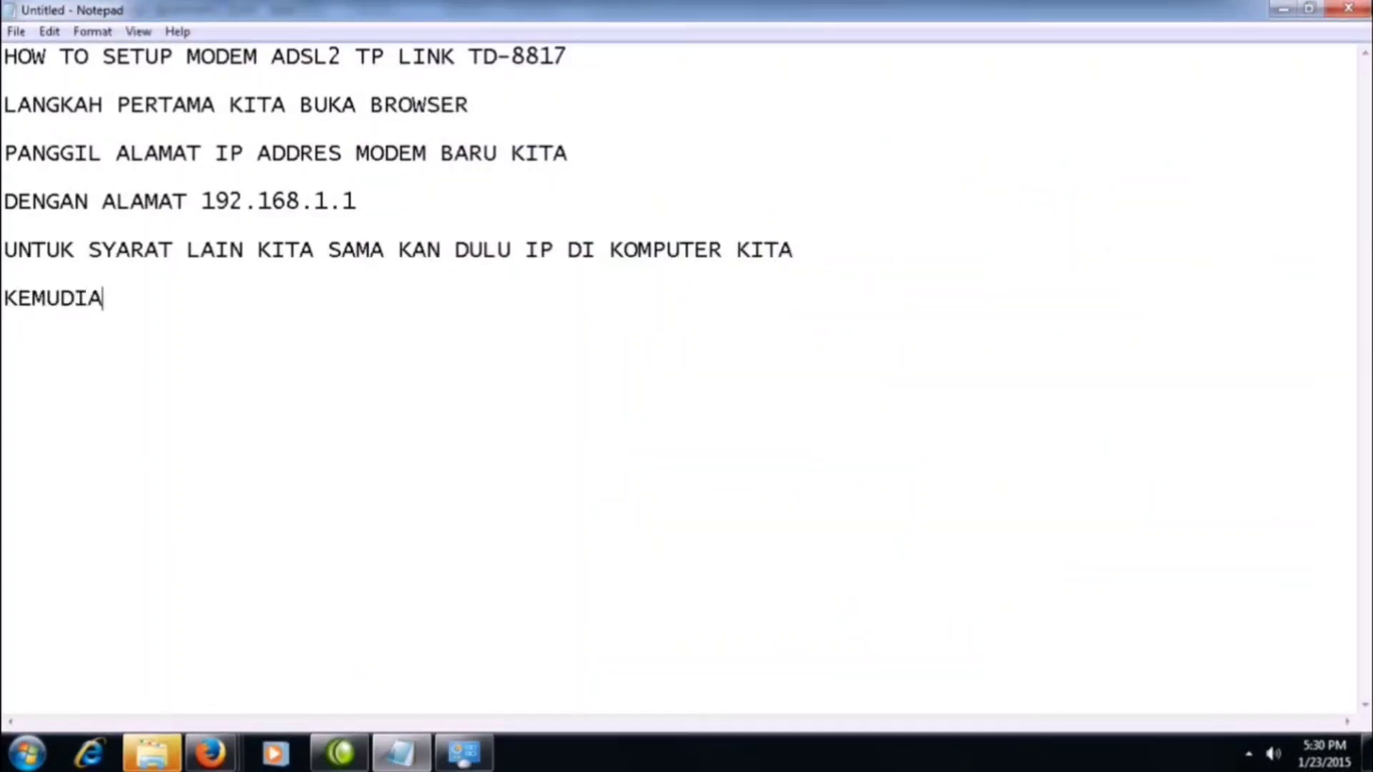
pyautogui.write('N COLOKAN ')
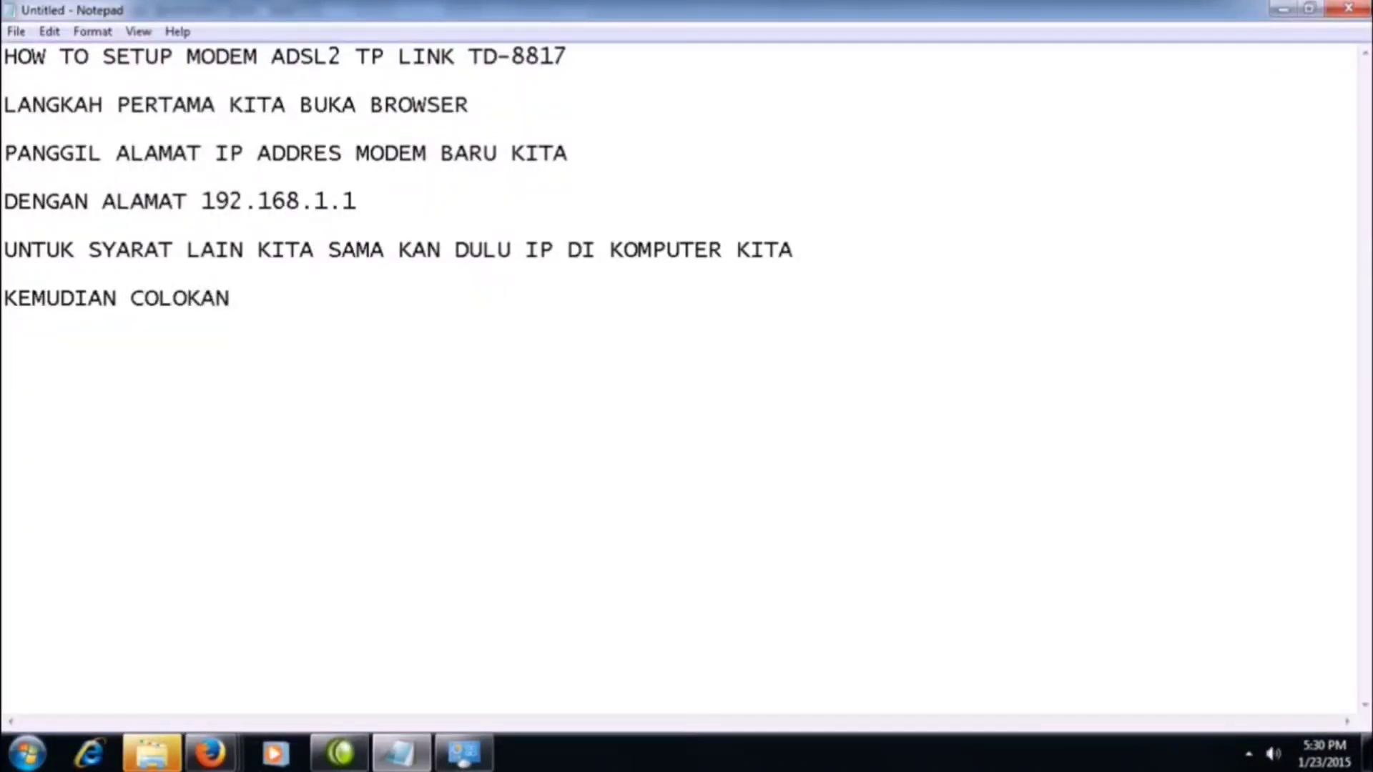
pyautogui.write('KABEL LAN KE ')
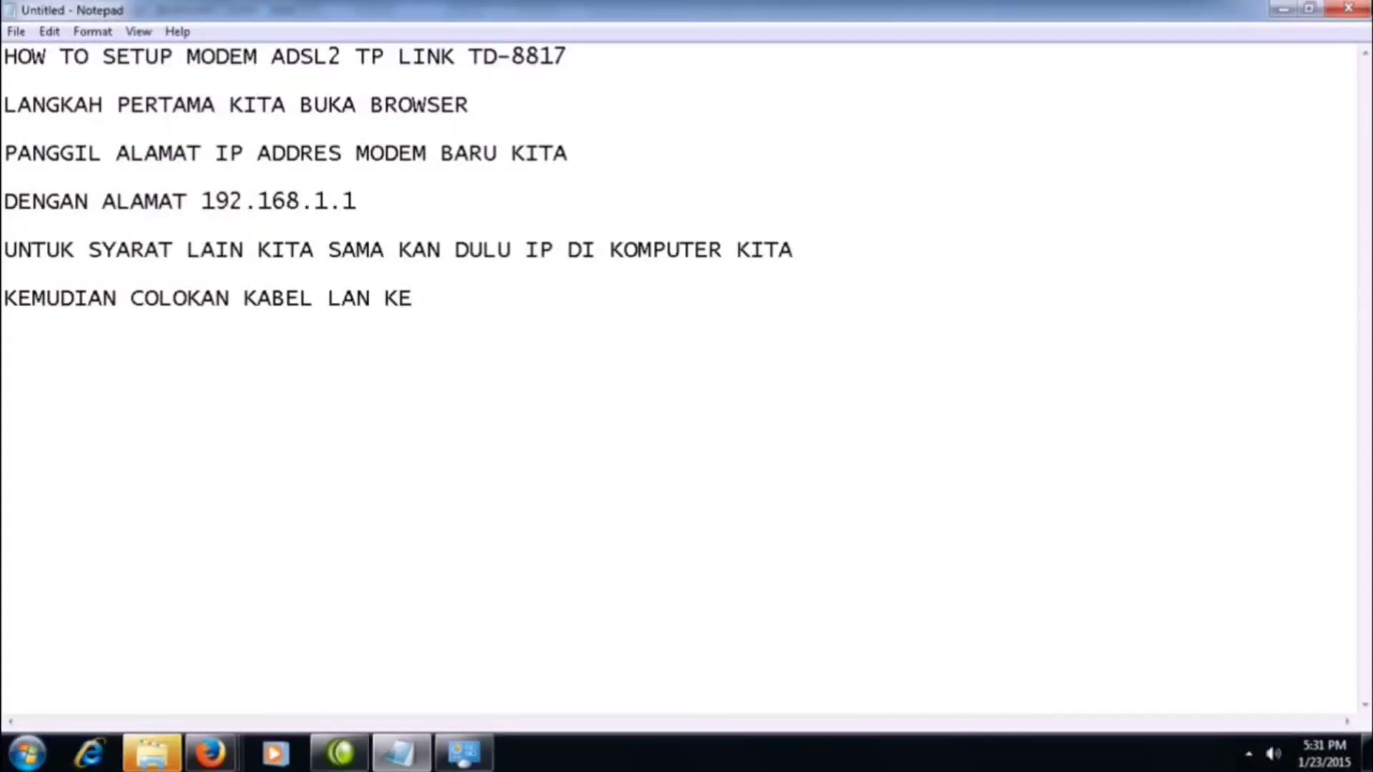
pyautogui.write('KOMPUTER')
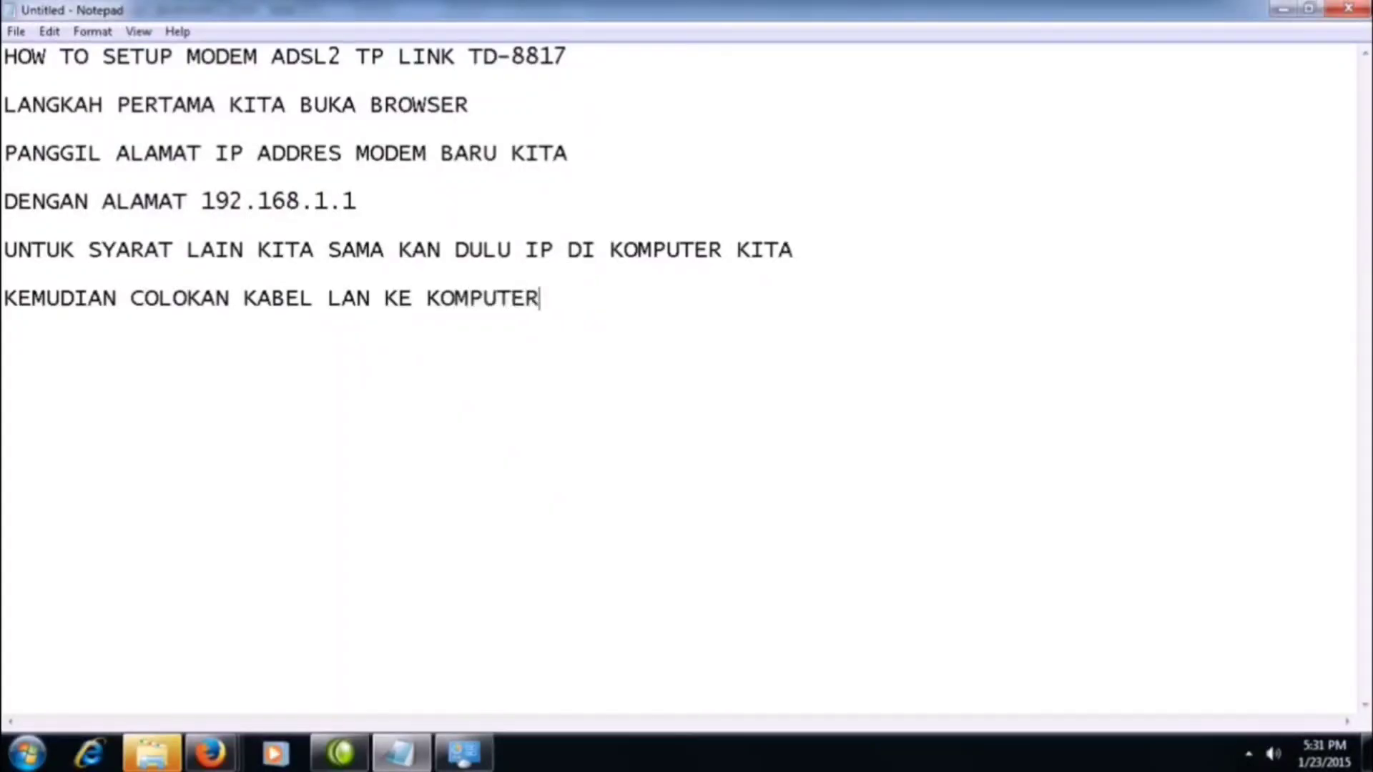
pyautogui.write(' KITA YANG M')
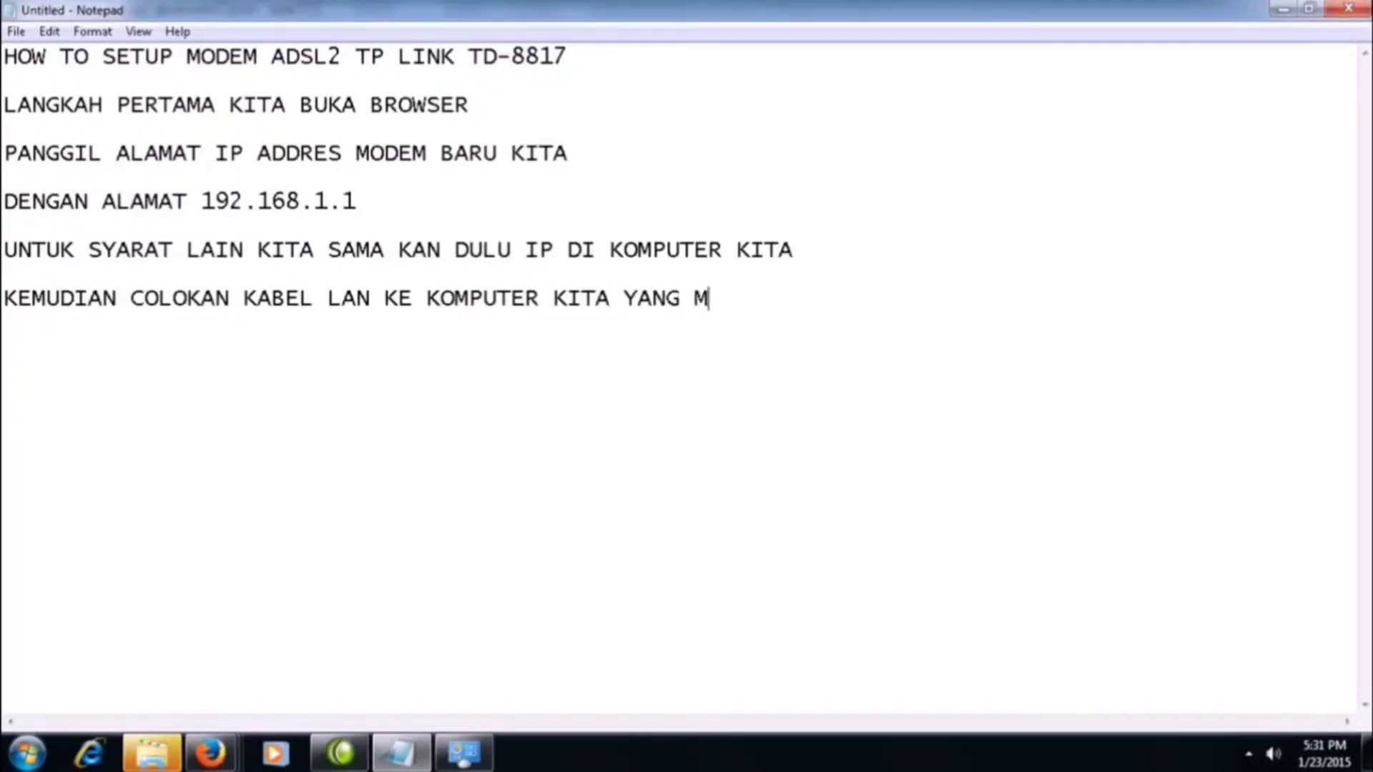
pyautogui.write('ENGHUBUNGKAN ')
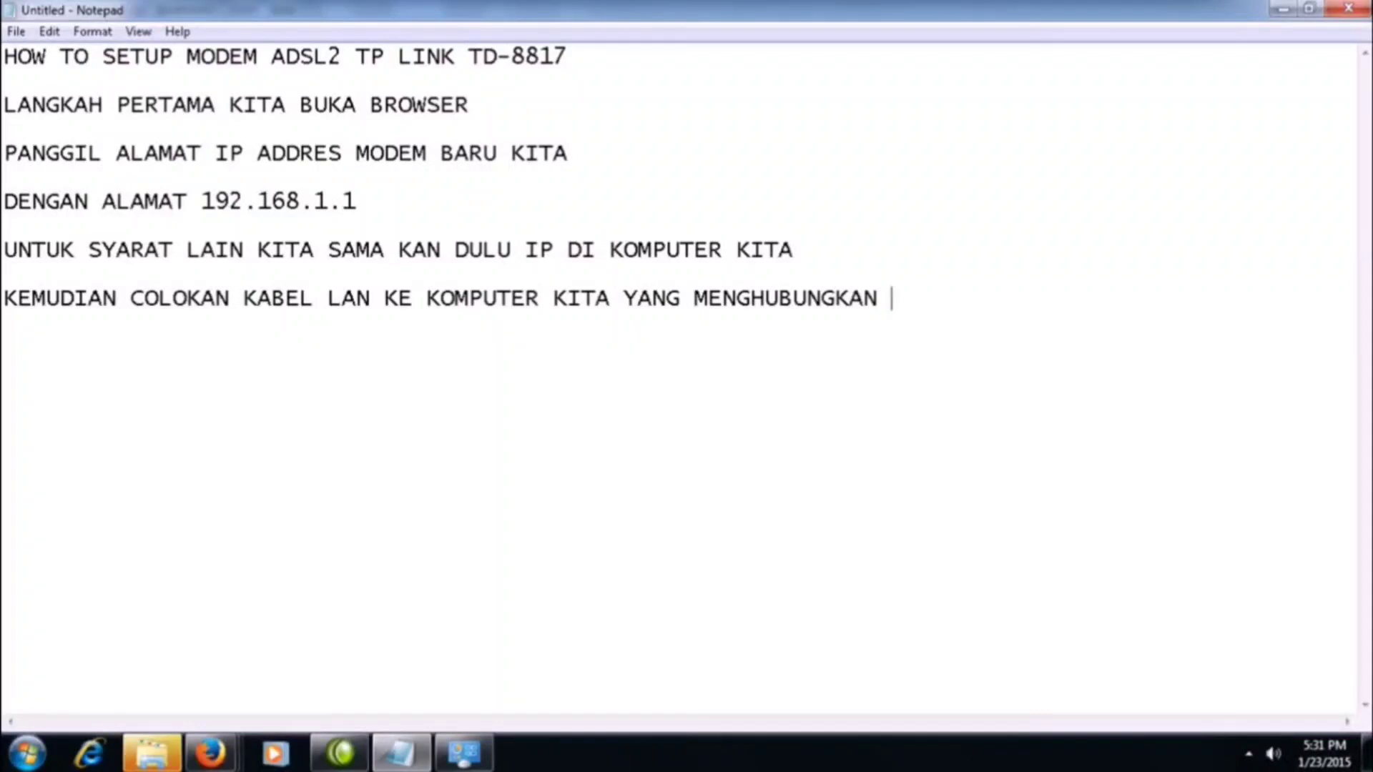
pyautogui.write('MODEM')
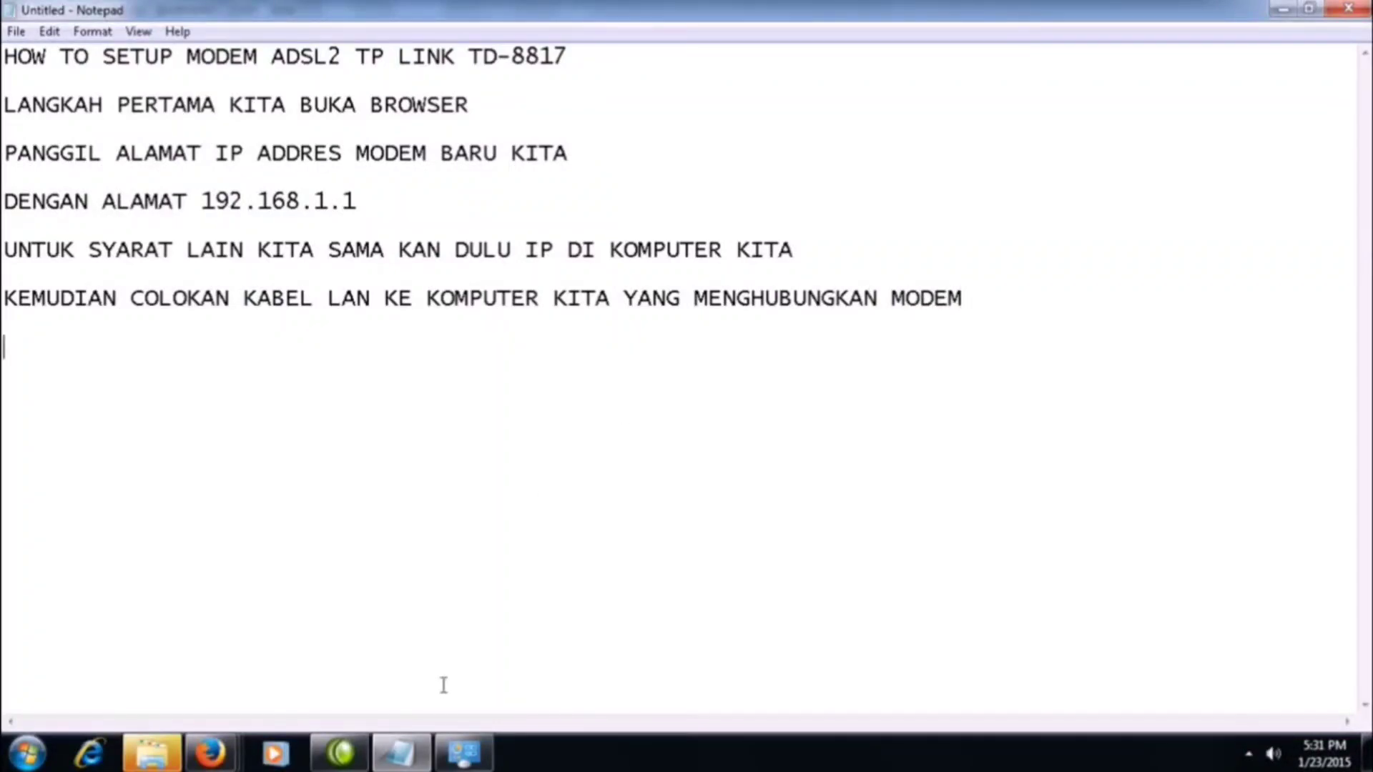
# Switch to the Firefox window with the failed 192.168.1.1 page and retry loading it.
pyautogui.click(210, 752)
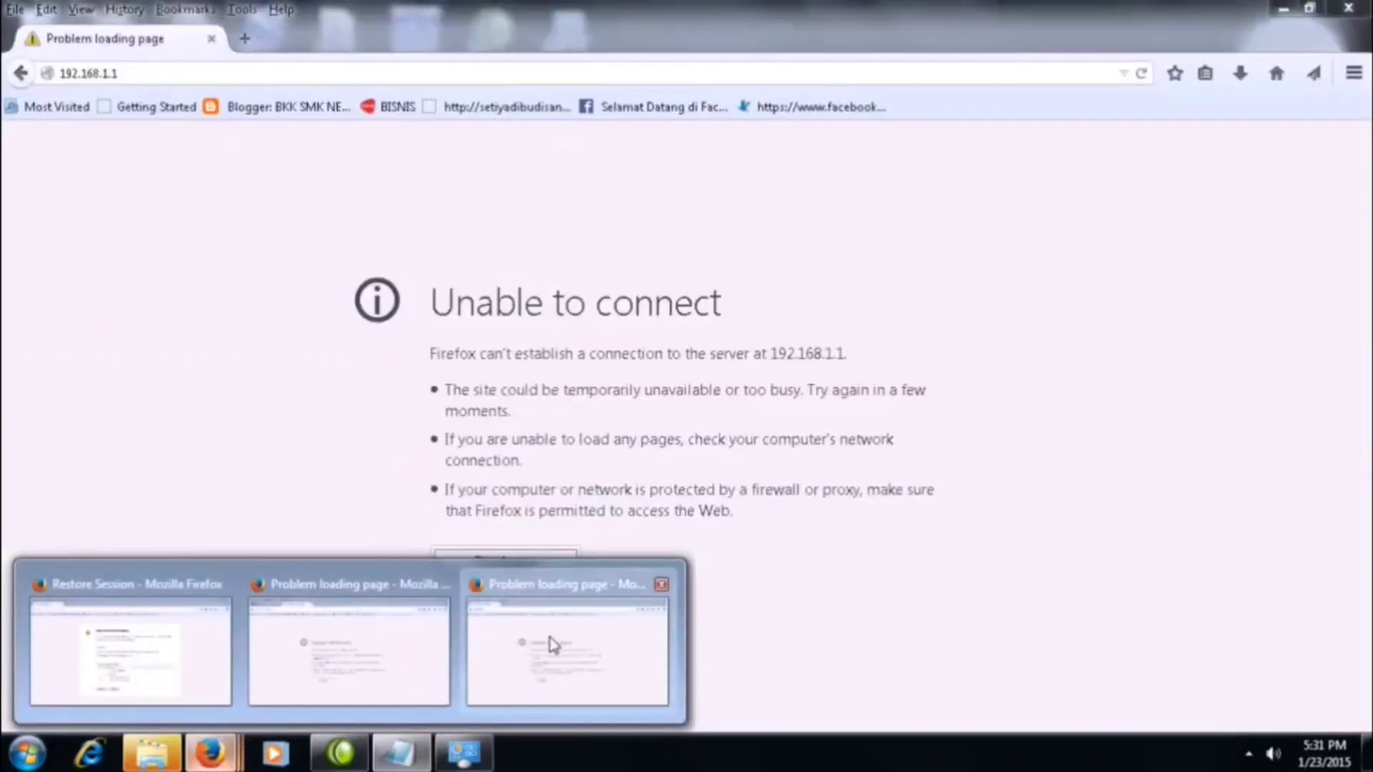
pyautogui.click(550, 643)
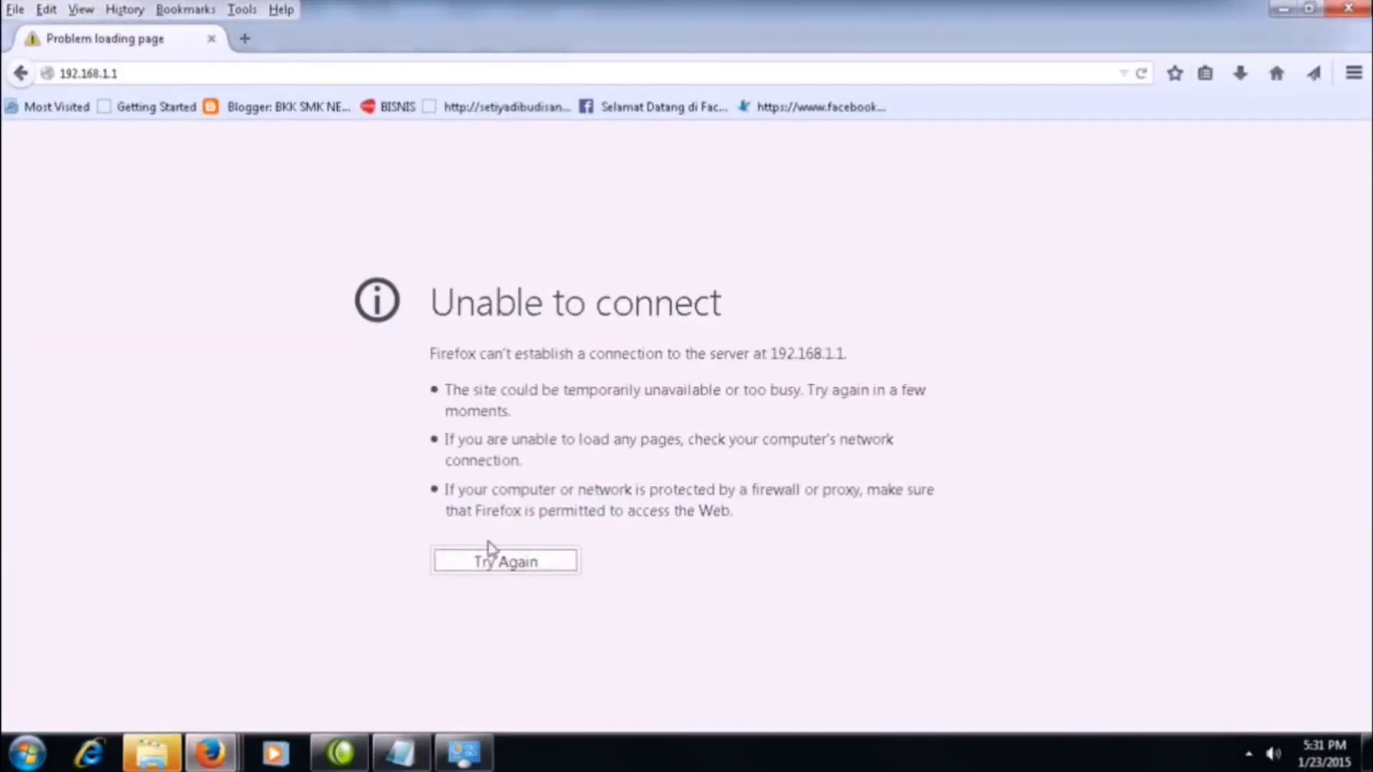
pyautogui.click(503, 564)
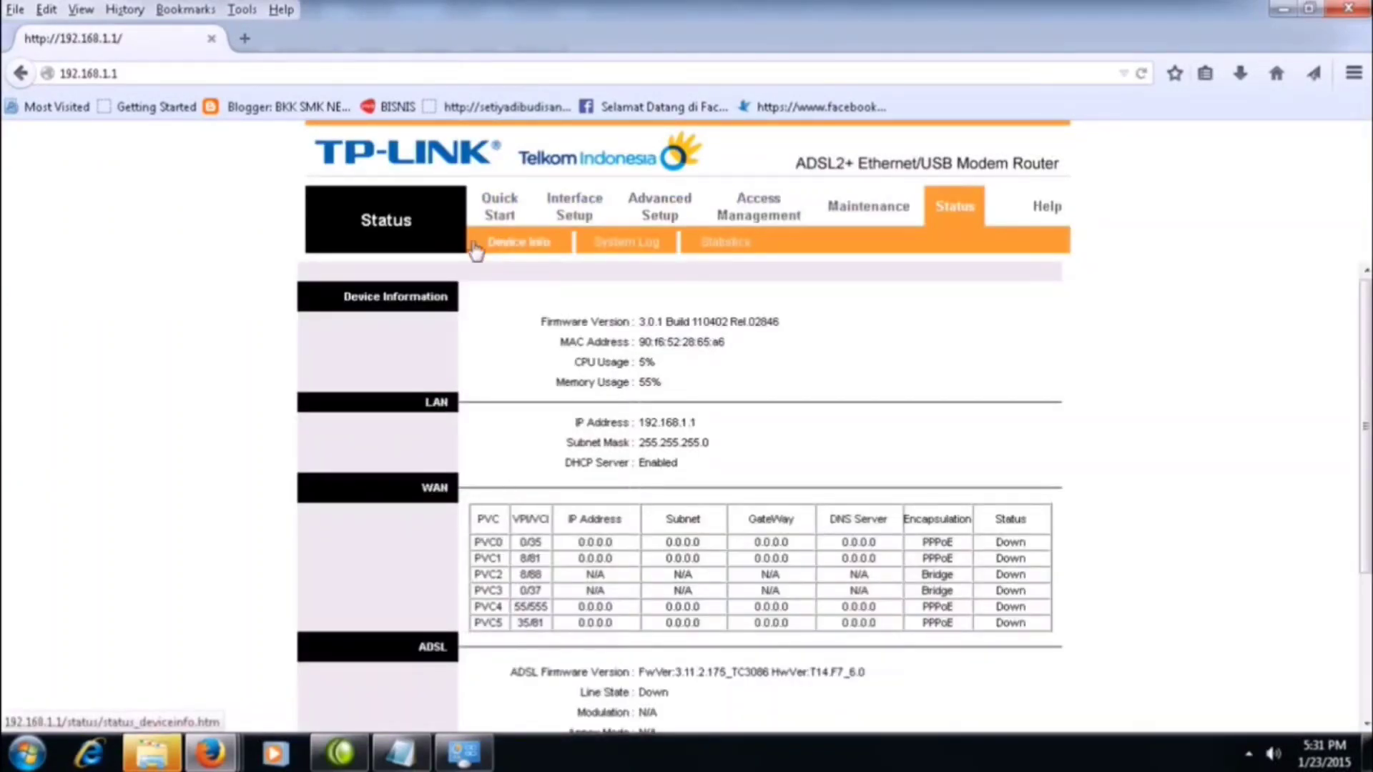
# Run the modem's Quick Start wizard and accept the time zone (GMT+07:00) Bangkok, Jakarta, Hanoi to reach the ISP connection type.
pyautogui.click(499, 215)
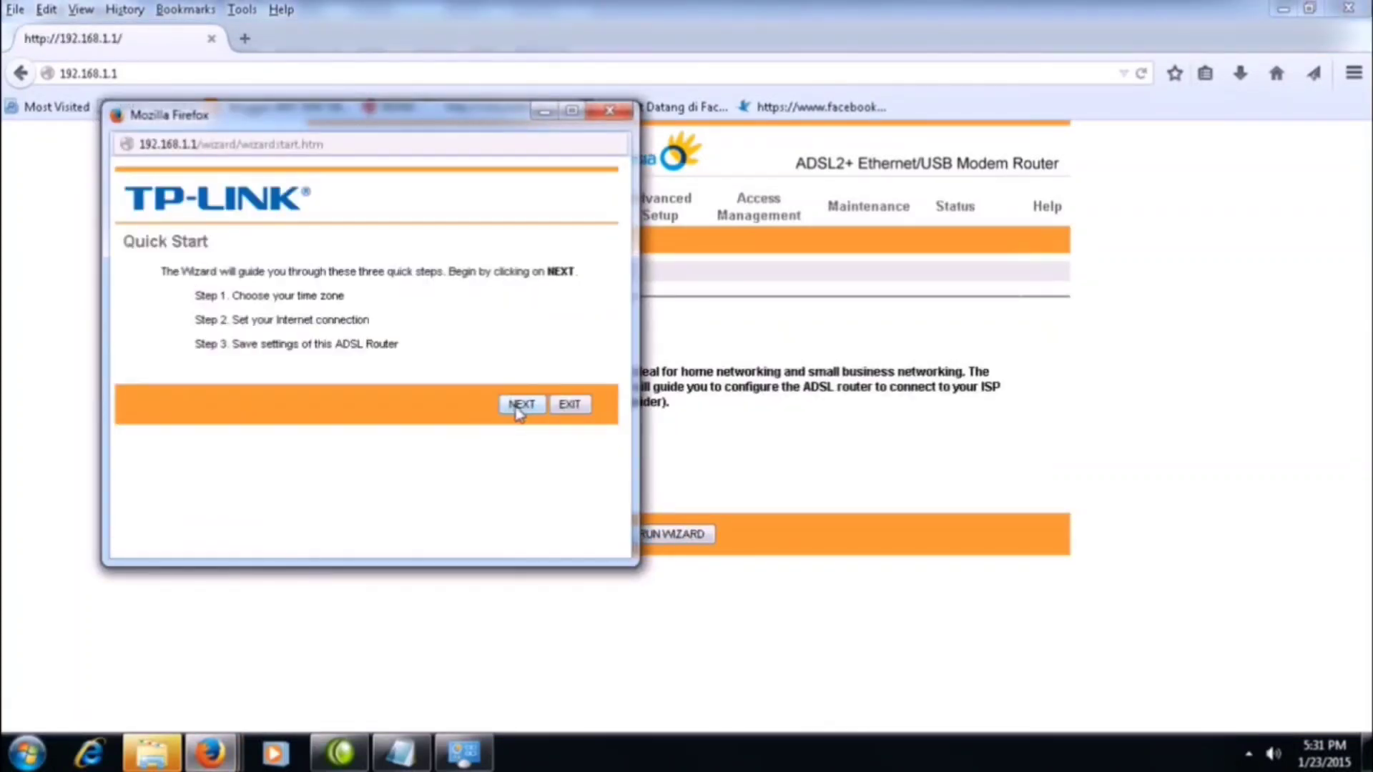
pyautogui.click(520, 406)
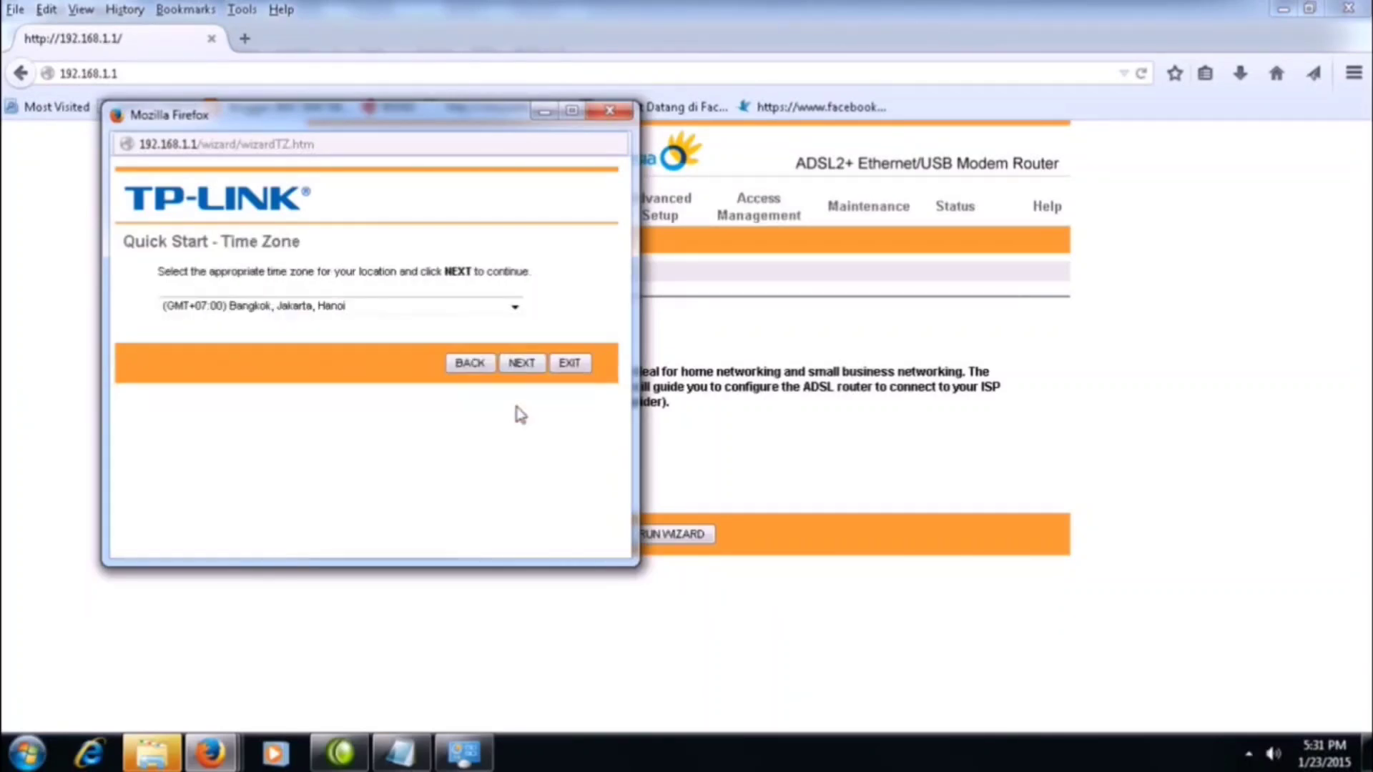
pyautogui.click(523, 364)
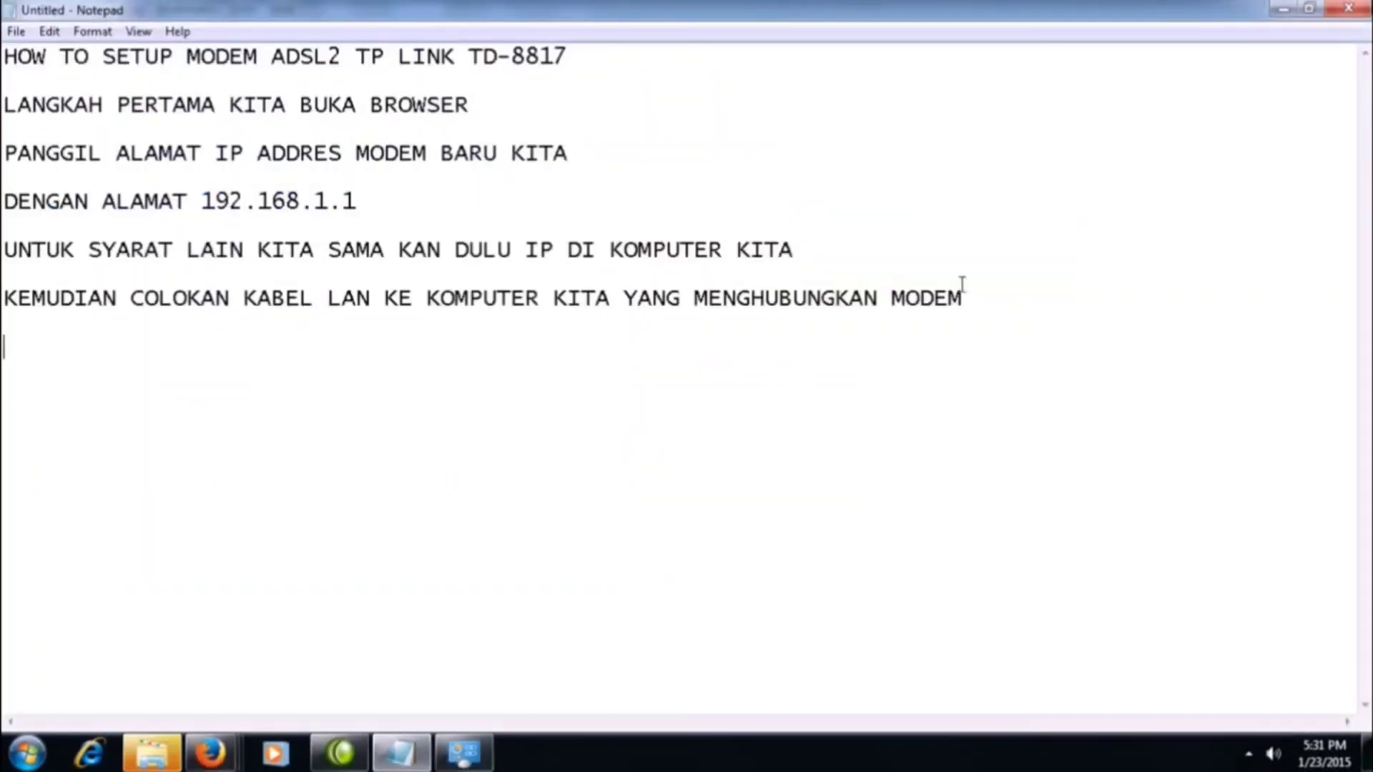
# Switch to Notepad and add the line "KITA PILIH PPOE" below the LAN cable instruction.
pyautogui.click(1035, 297)
pyautogui.write('KIY')
pyautogui.press('BackSpace')
pyautogui.write('TA PILIH ')
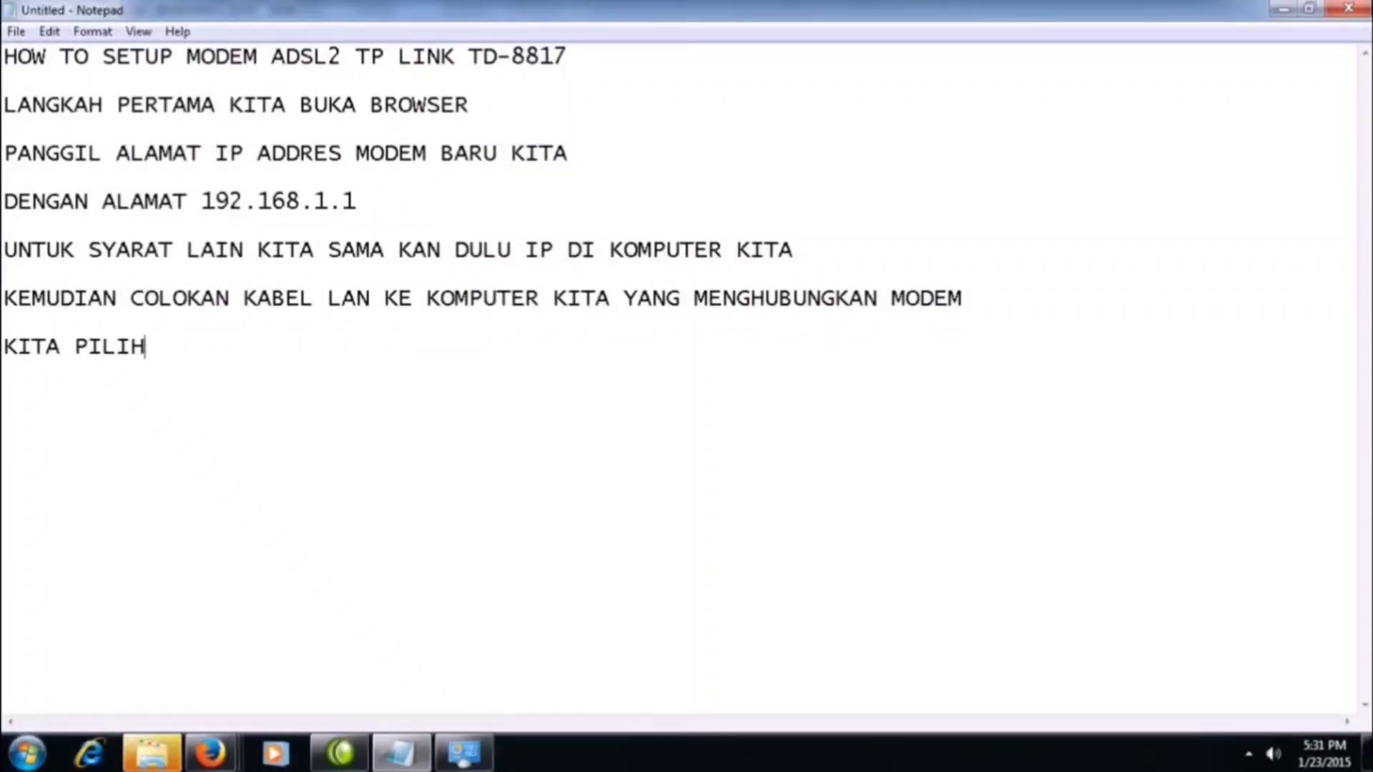
pyautogui.write('PPOE')
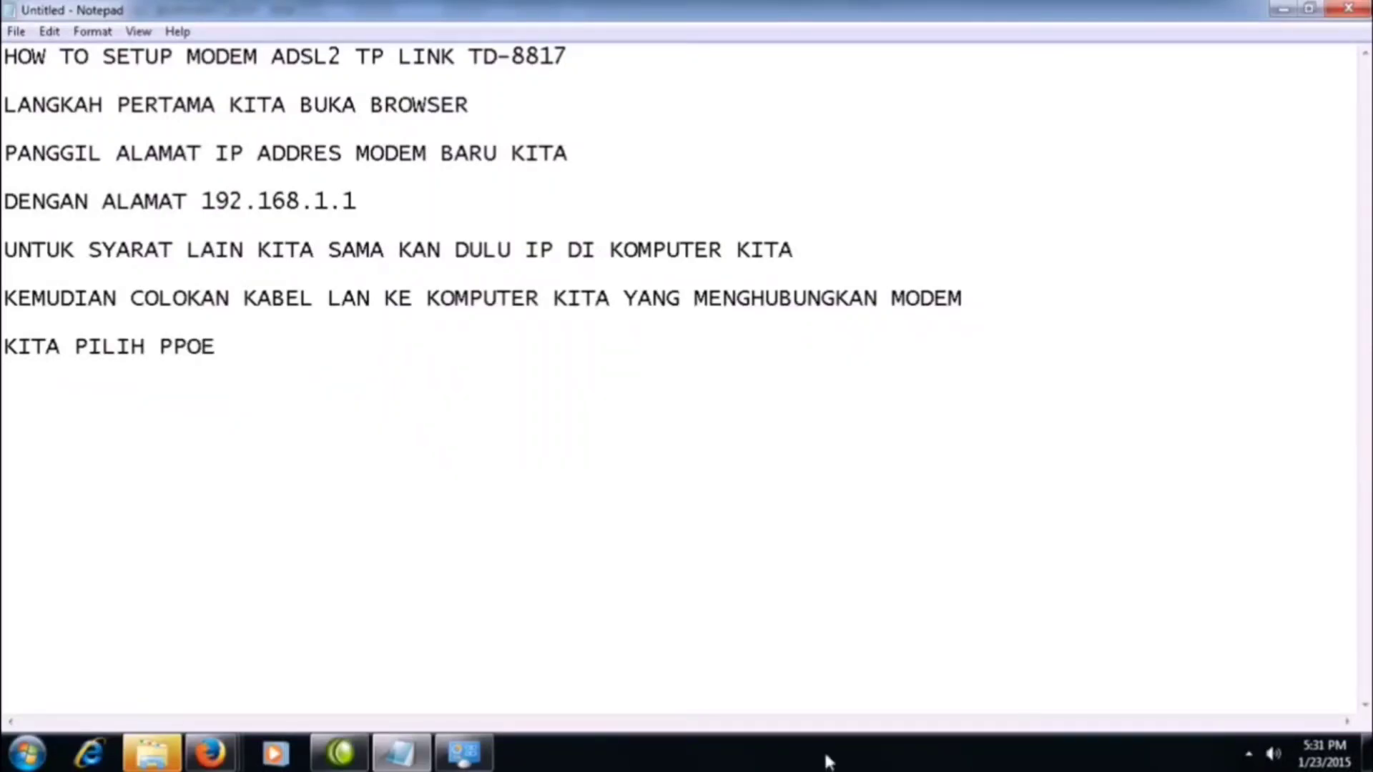
# Check the connection type's spelling in the Quick Start wizard and correct the Notepad word to "PPPOE".
pyautogui.click(209, 752)
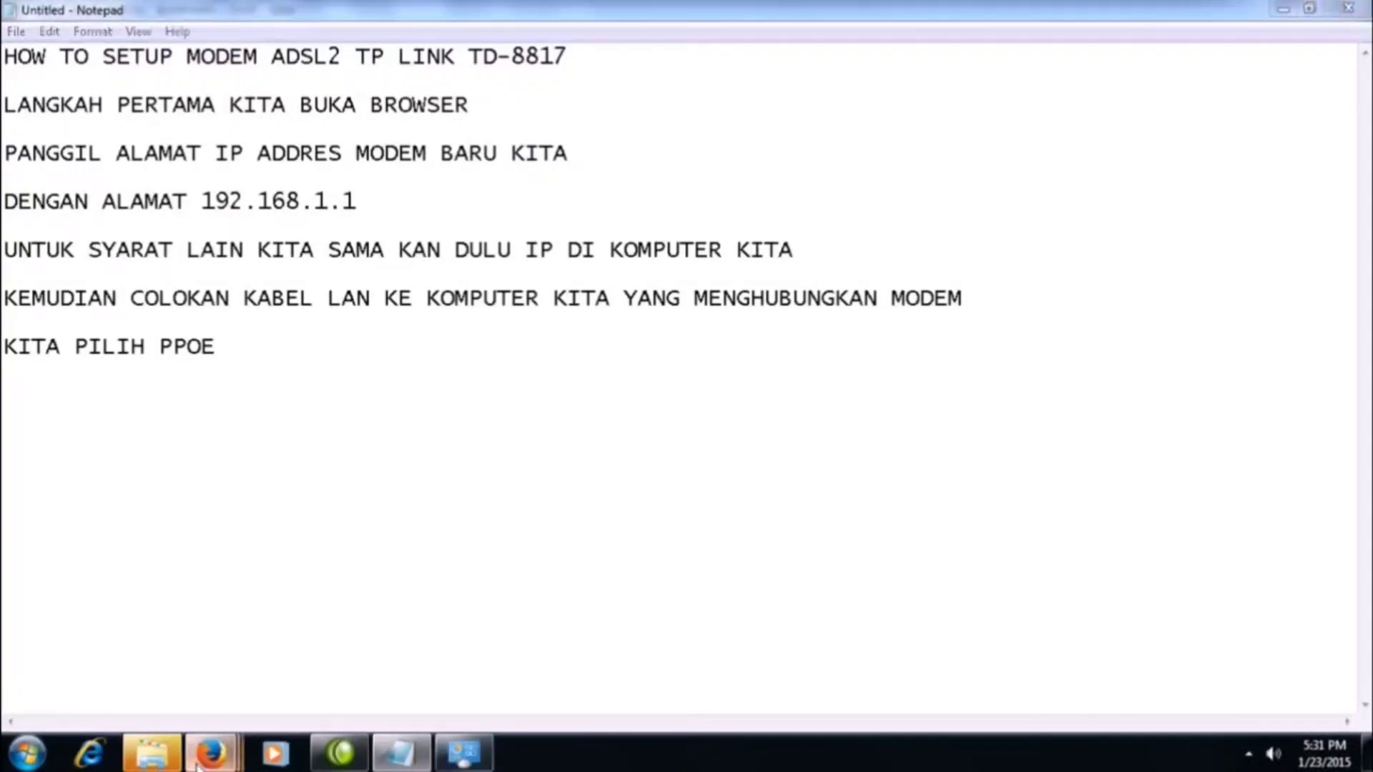
pyautogui.click(751, 658)
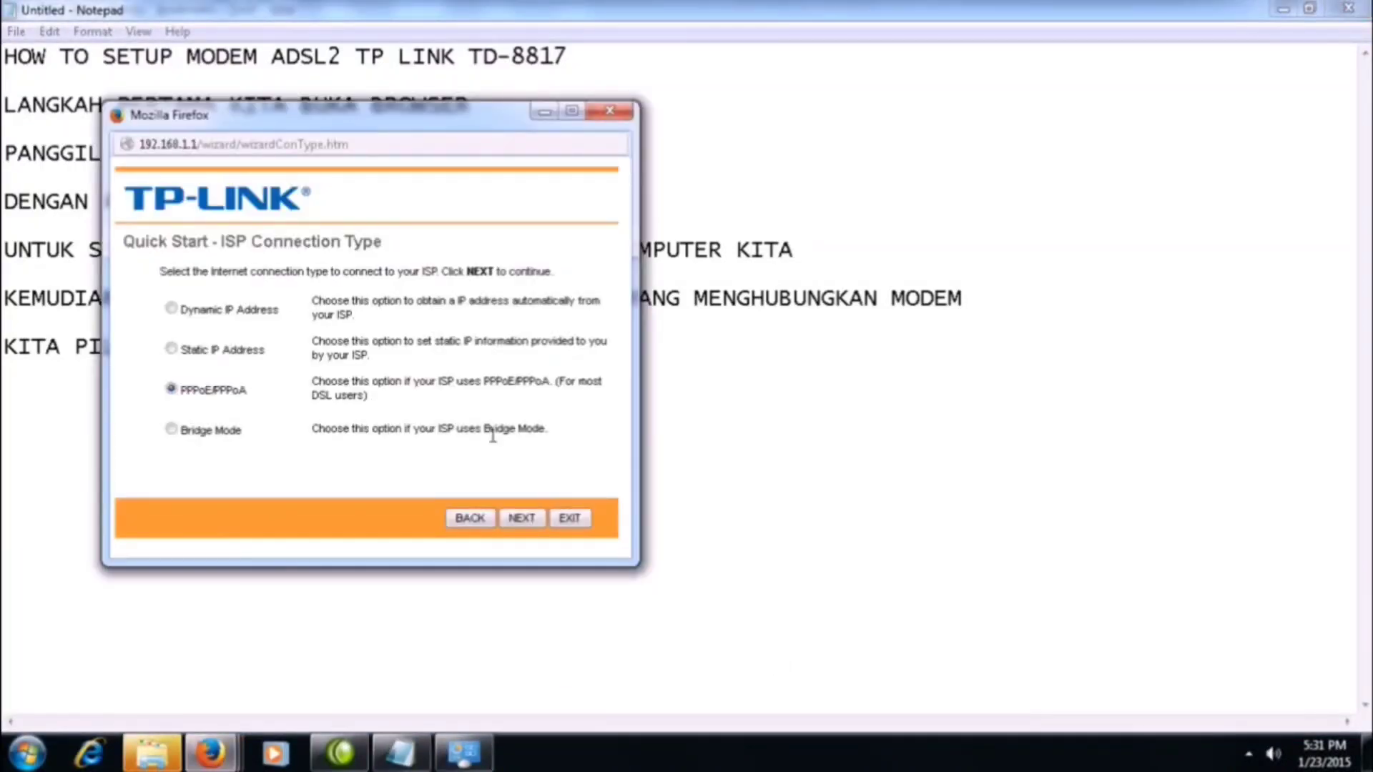
pyautogui.click(708, 503)
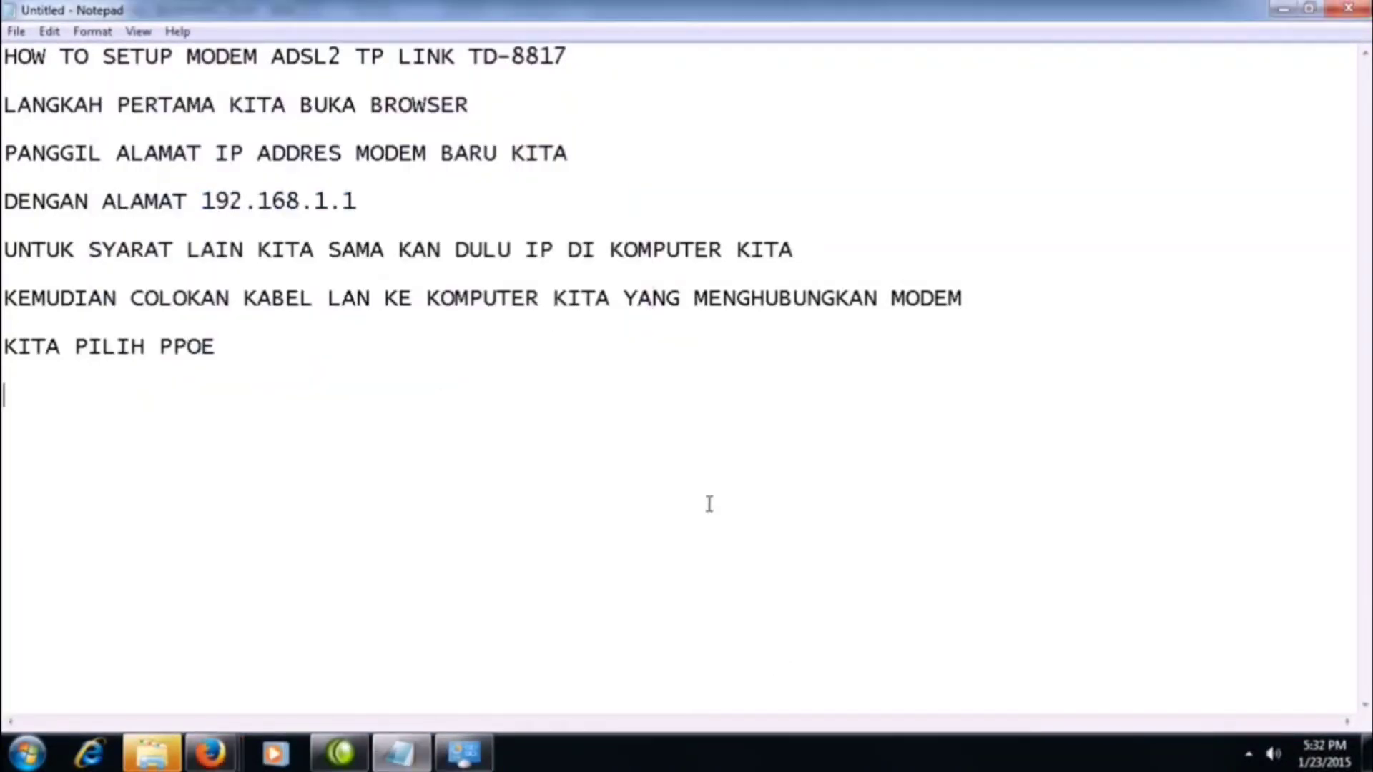
pyautogui.click(172, 352)
pyautogui.write('P')
pyautogui.click(248, 359)
# Continue the Quick Start wizard with the PPPoE/PPPoA connection type and highlight the username and password entries in turn.
pyautogui.click(212, 753)
pyautogui.click(528, 524)
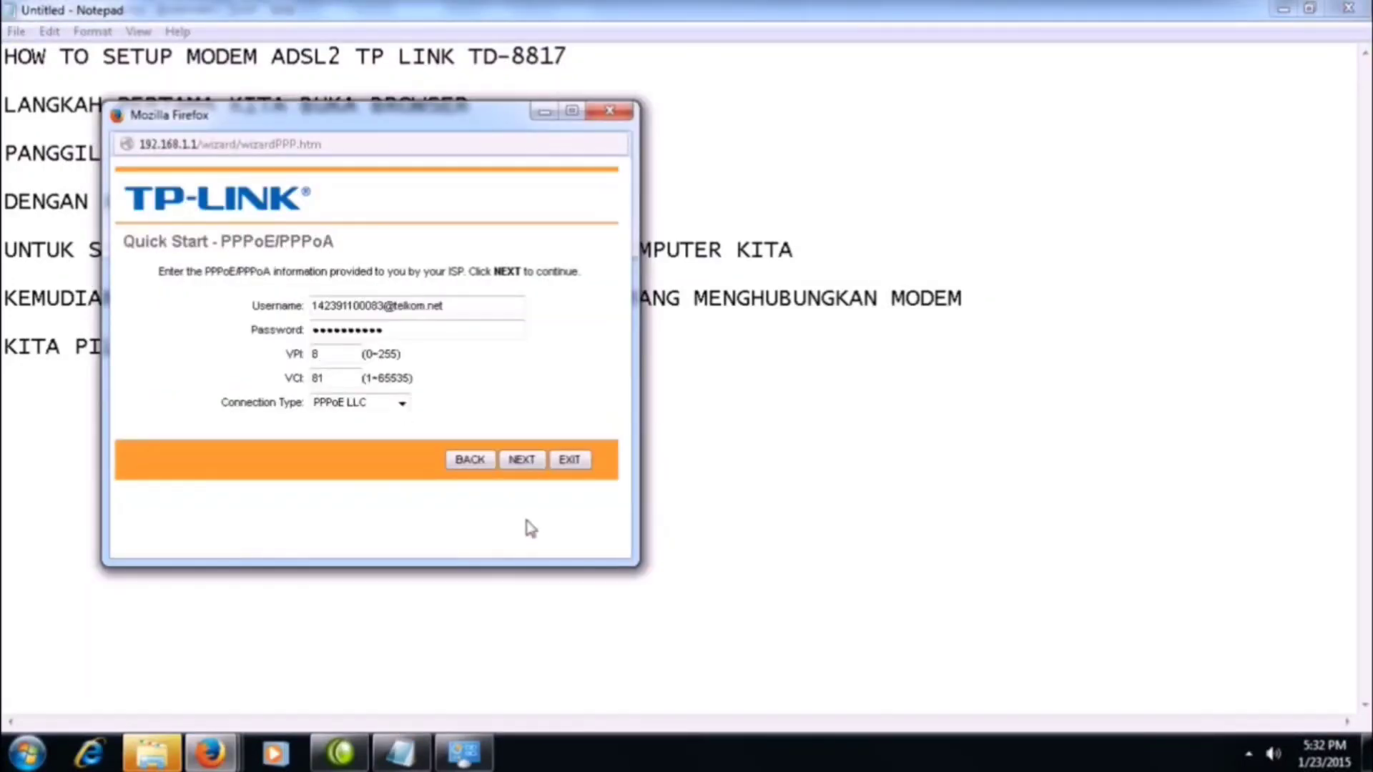
pyautogui.moveTo(462, 306); pyautogui.dragTo(254, 302)
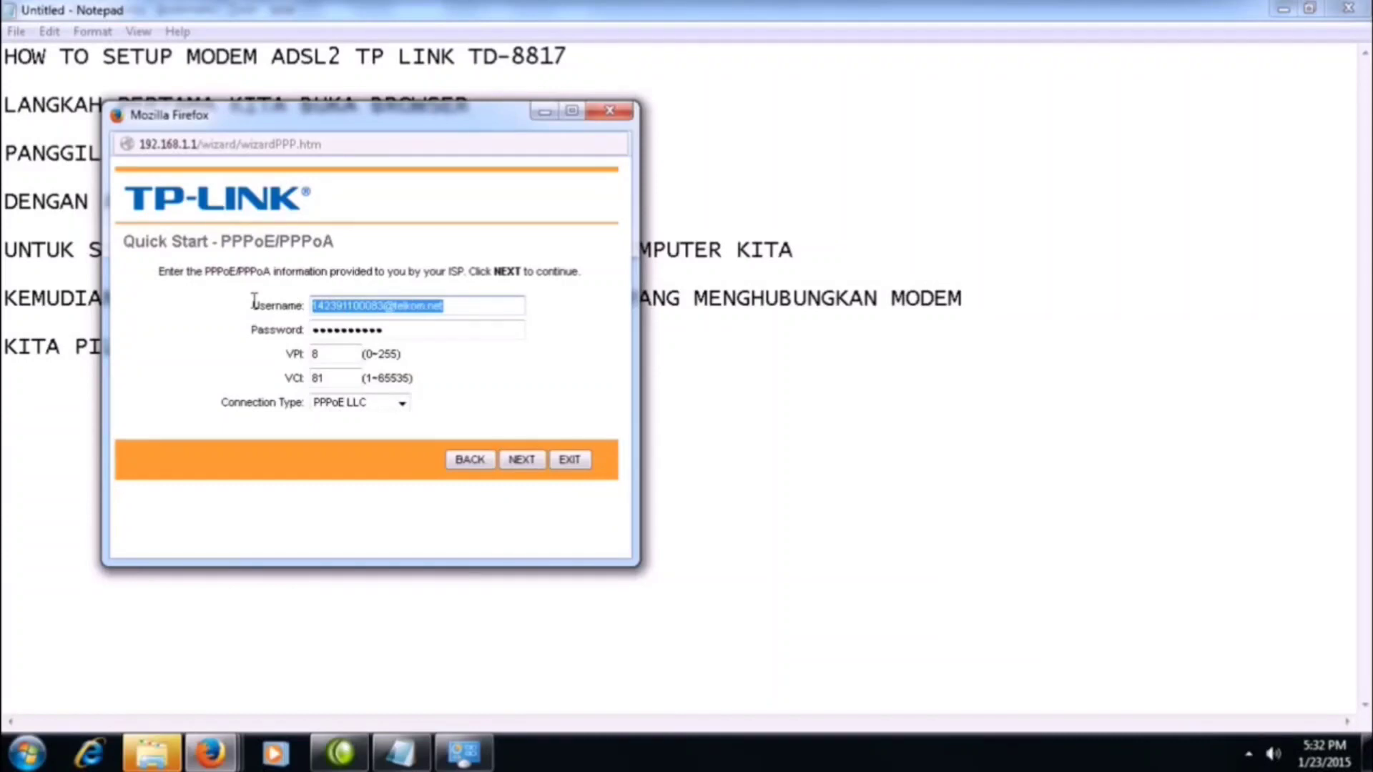
pyautogui.doubleClick(343, 331)
# Switch to Notepad and begin a new instruction line with "ISIKAN USER SPEEDY KITA YANG".
pyautogui.click(401, 753)
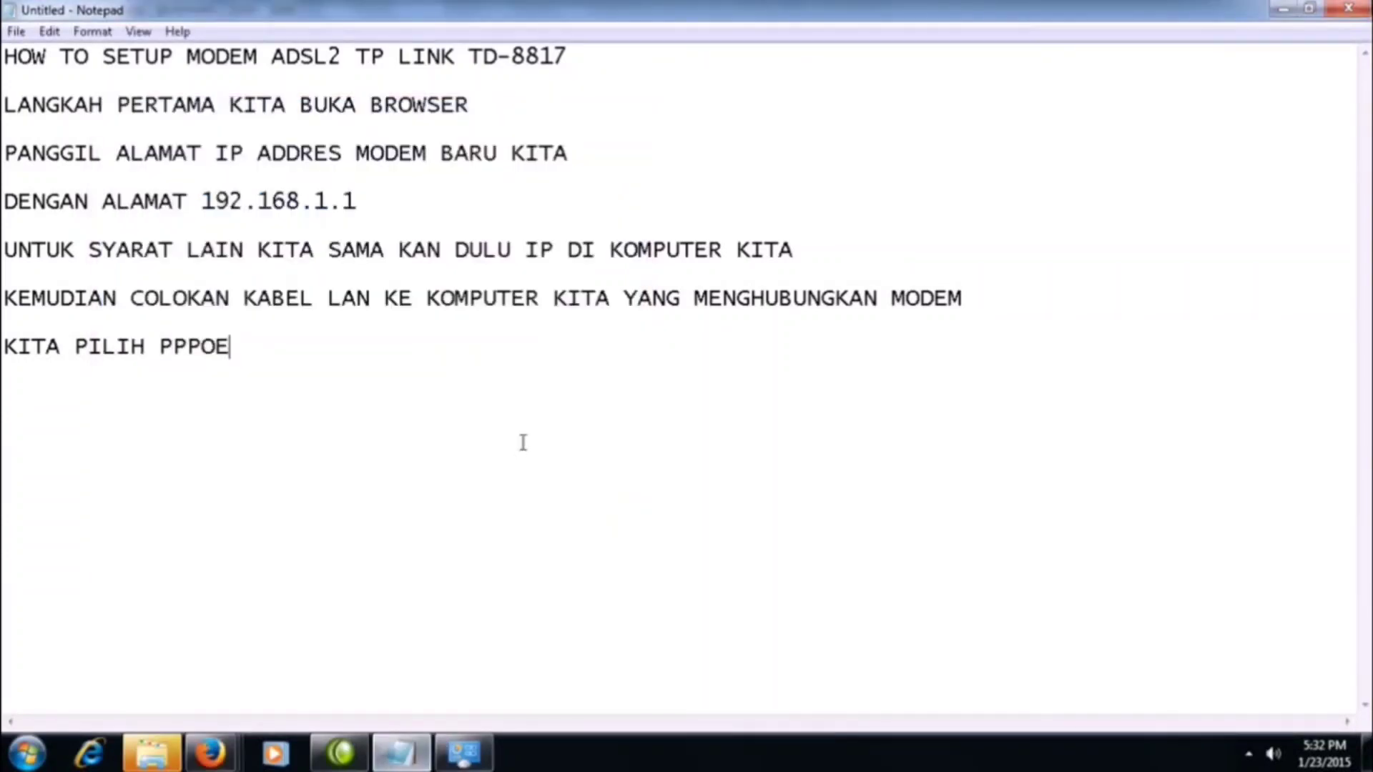
pyautogui.press('Return')
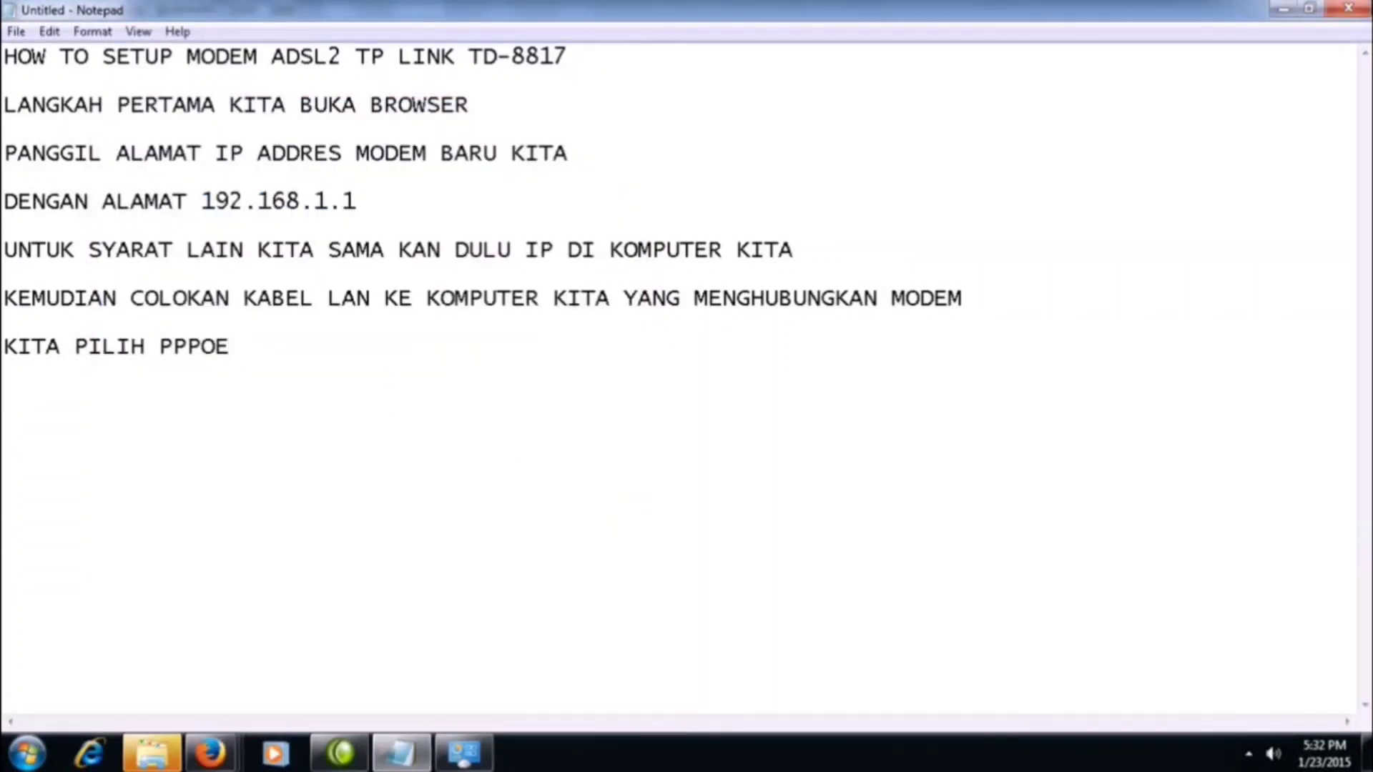
pyautogui.write('ISIKAN USER ')
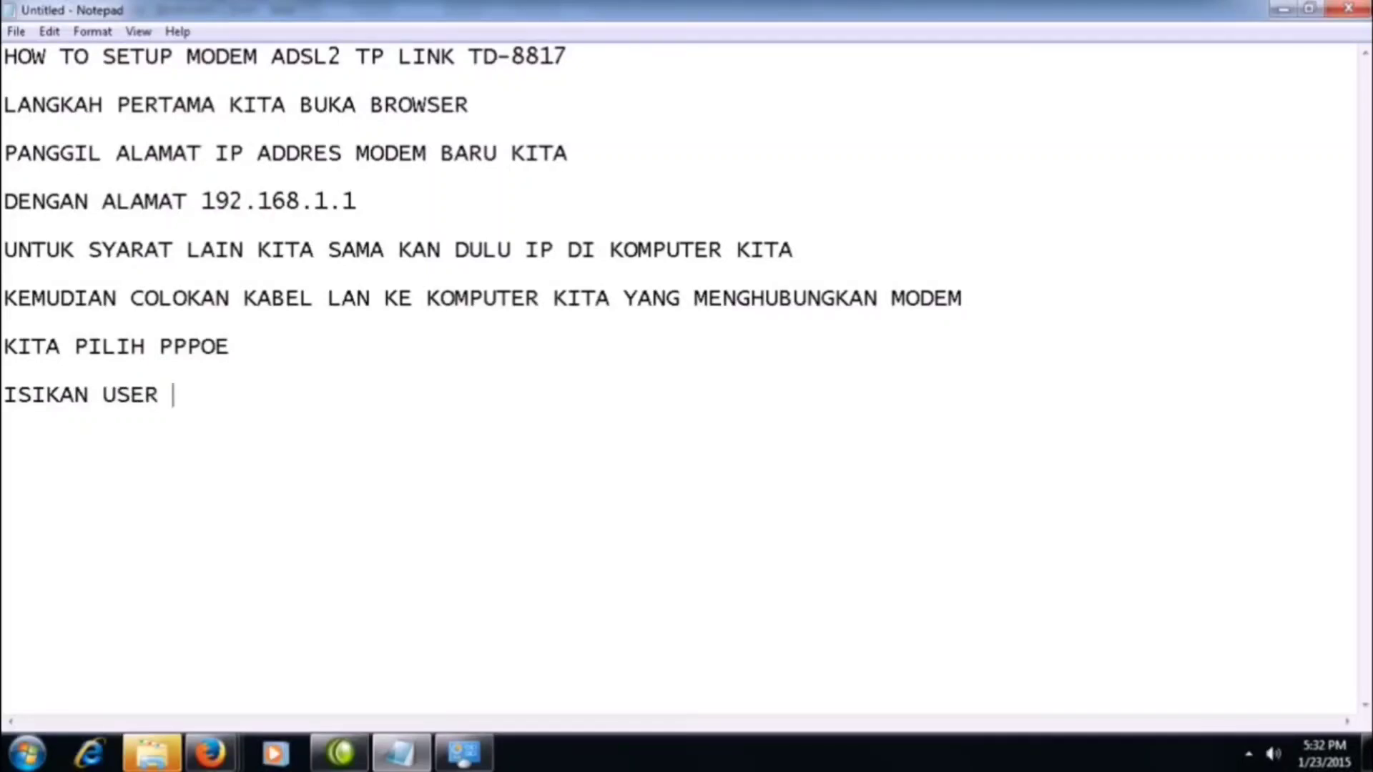
pyautogui.write('SPEEDY DARI TE')
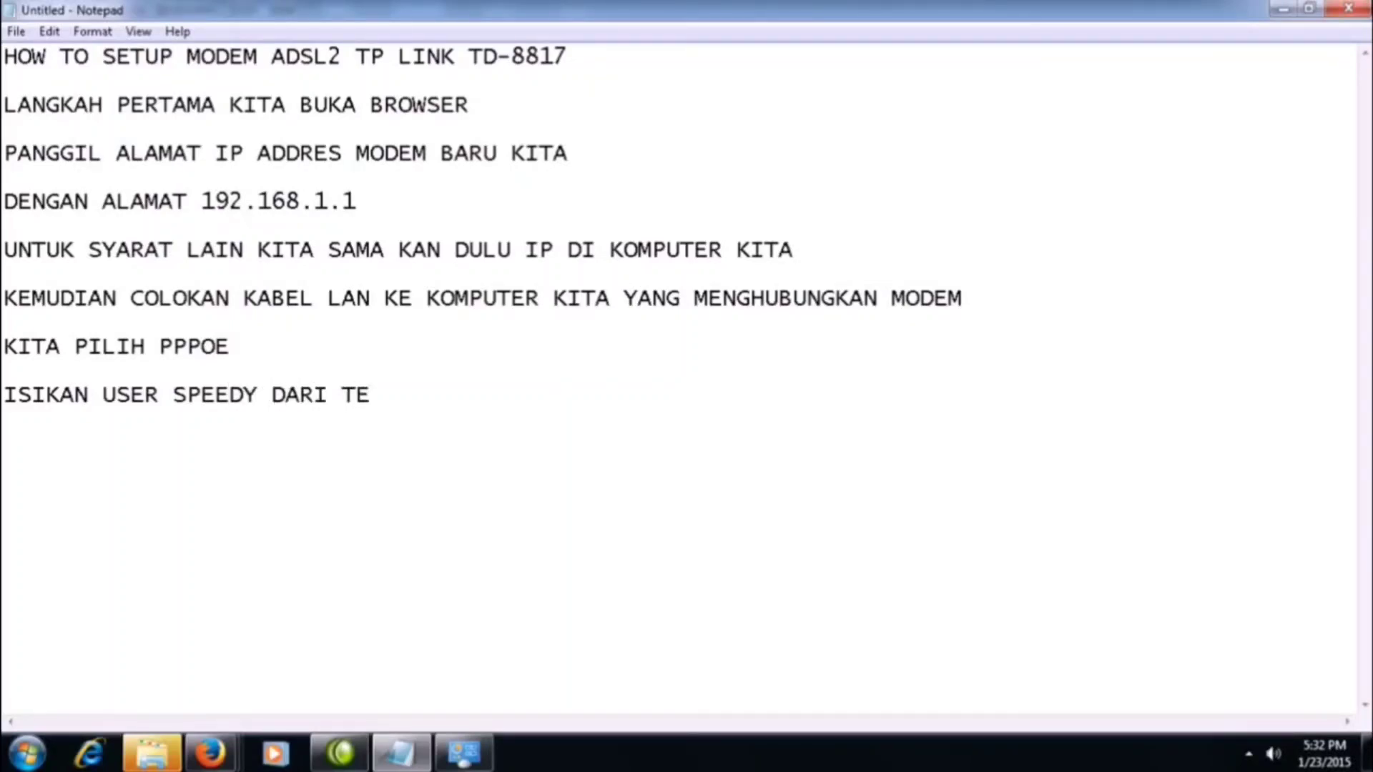
pyautogui.press('BackSpace')
pyautogui.press('BackSpace')
pyautogui.press('BackSpace')
pyautogui.press('BackSpace')
pyautogui.press('BackSpace')
pyautogui.press('BackSpace')
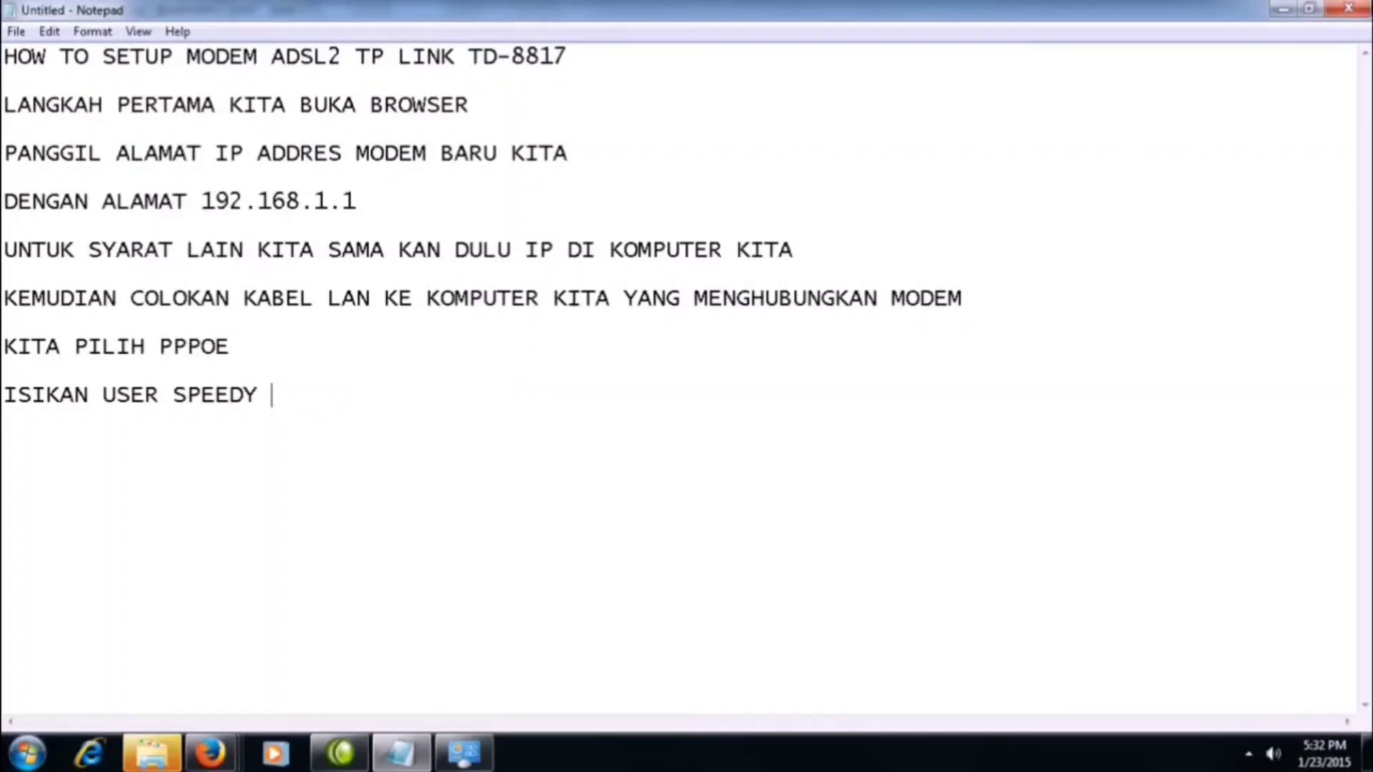
pyautogui.write('KITA YANG')
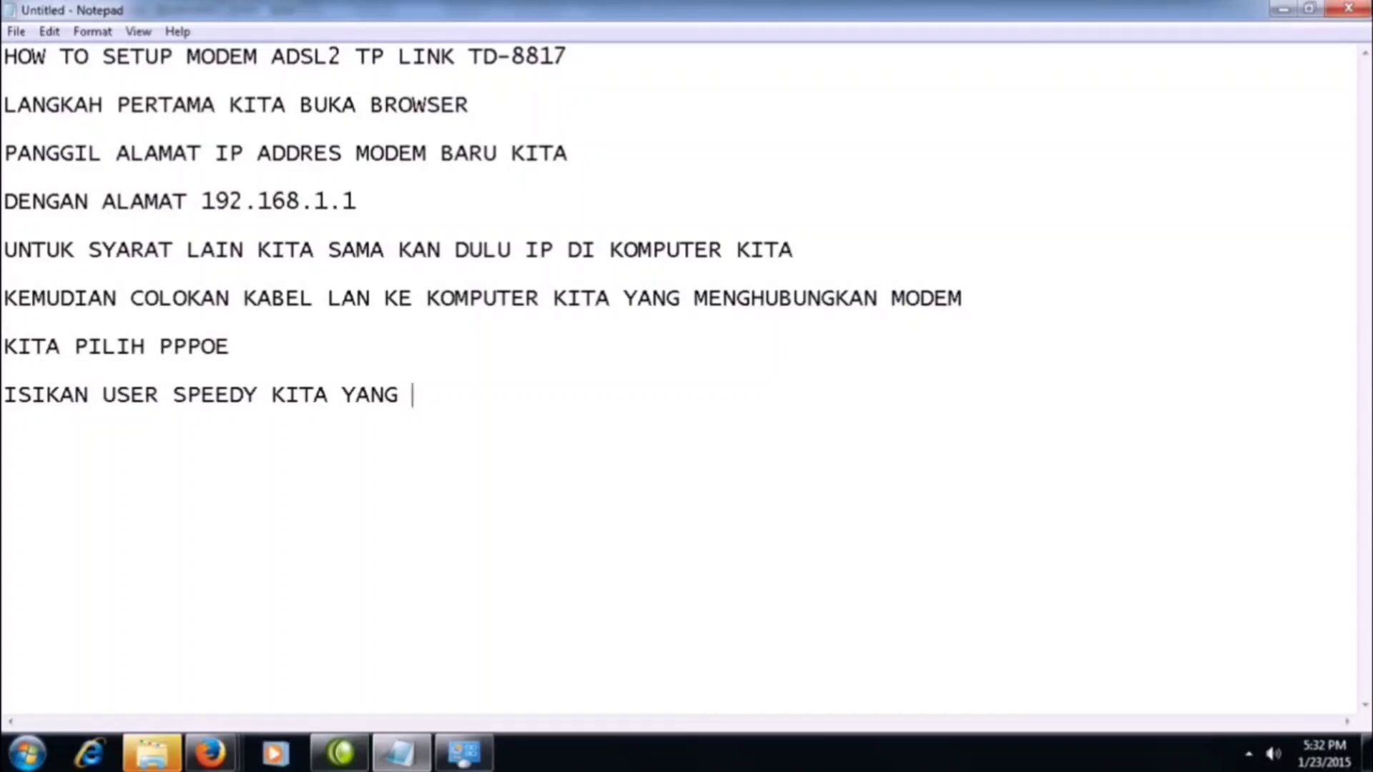
pyautogui.write(' BI')
# Complete the Speedy user line with "KITA PEROLEH DARI PIHAK TELKOM".
pyautogui.press('BackSpace')
pyautogui.press('BackSpace')
pyautogui.write('KITA PEROLEH ')
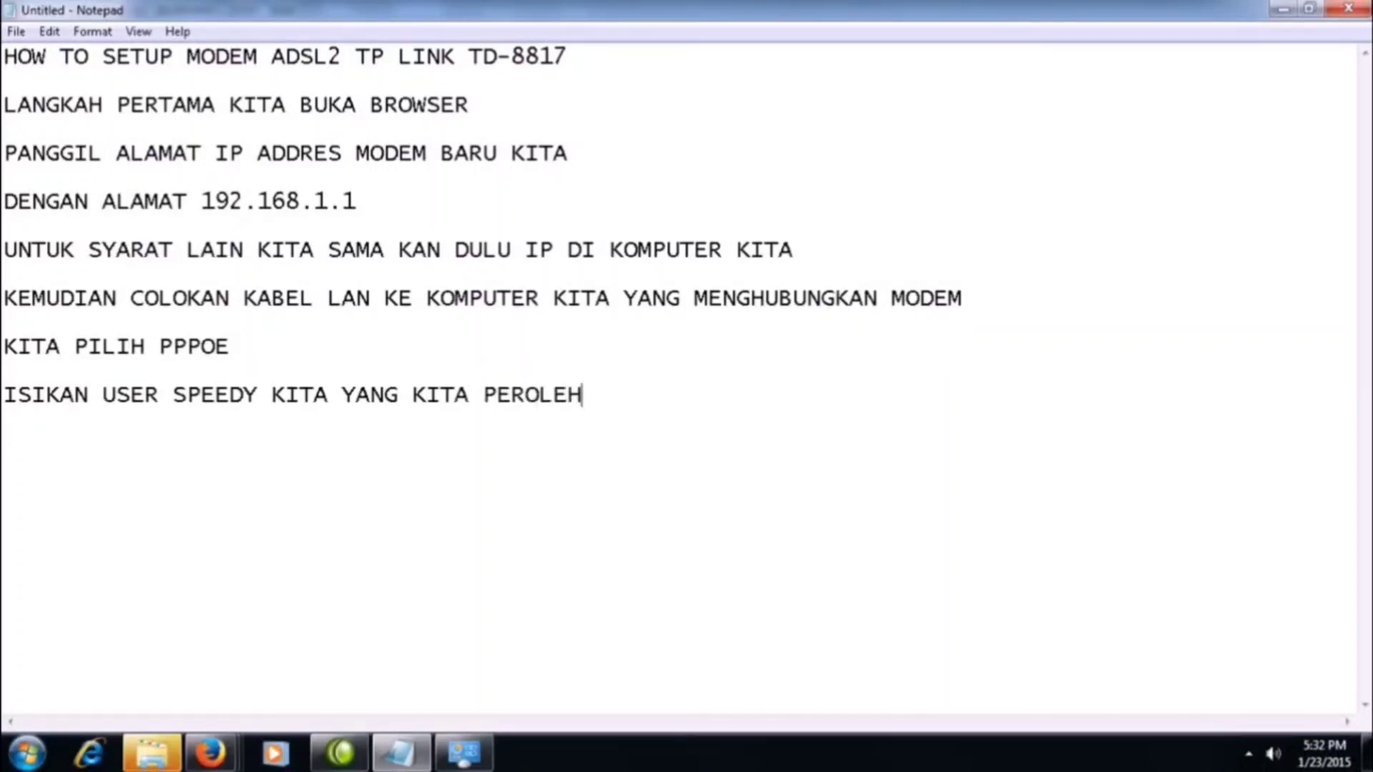
pyautogui.write('DARI PI')
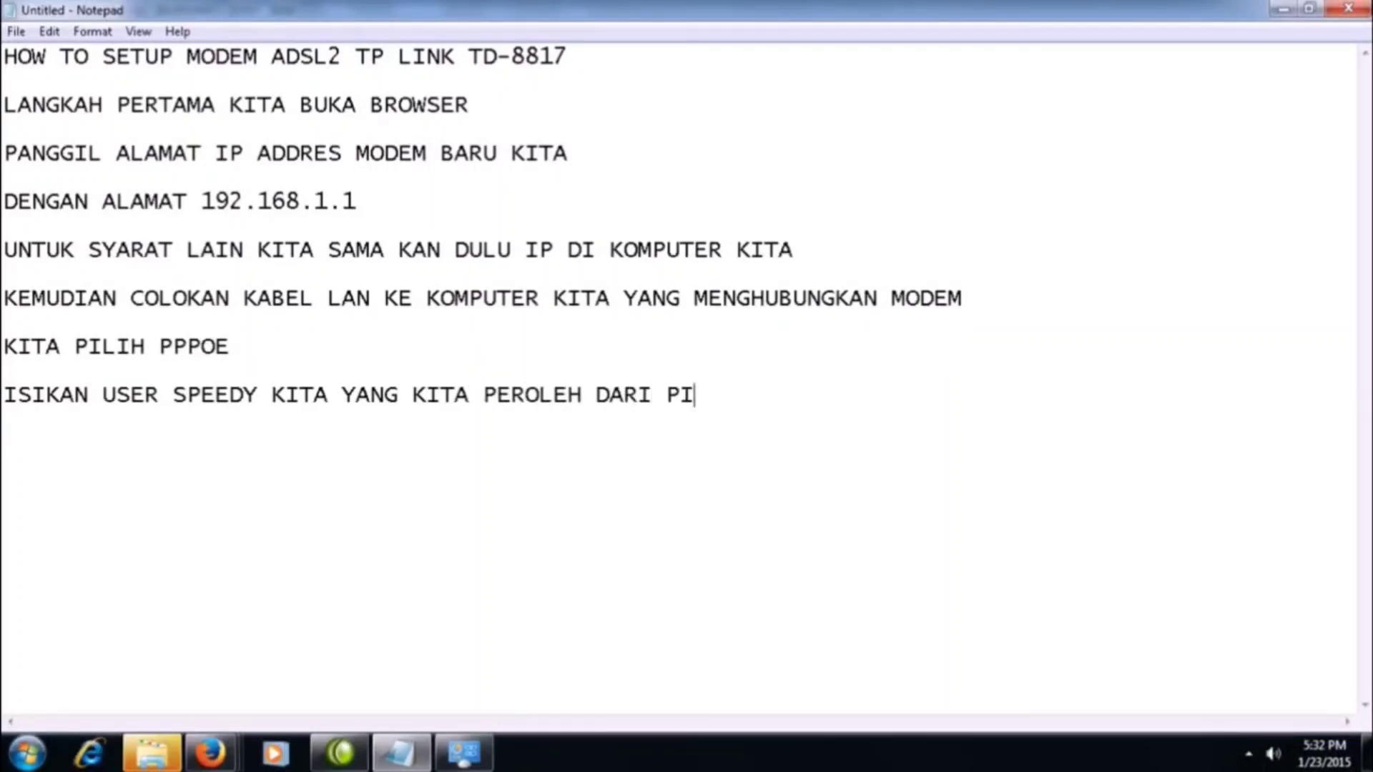
pyautogui.write('HAK TRELKIO')
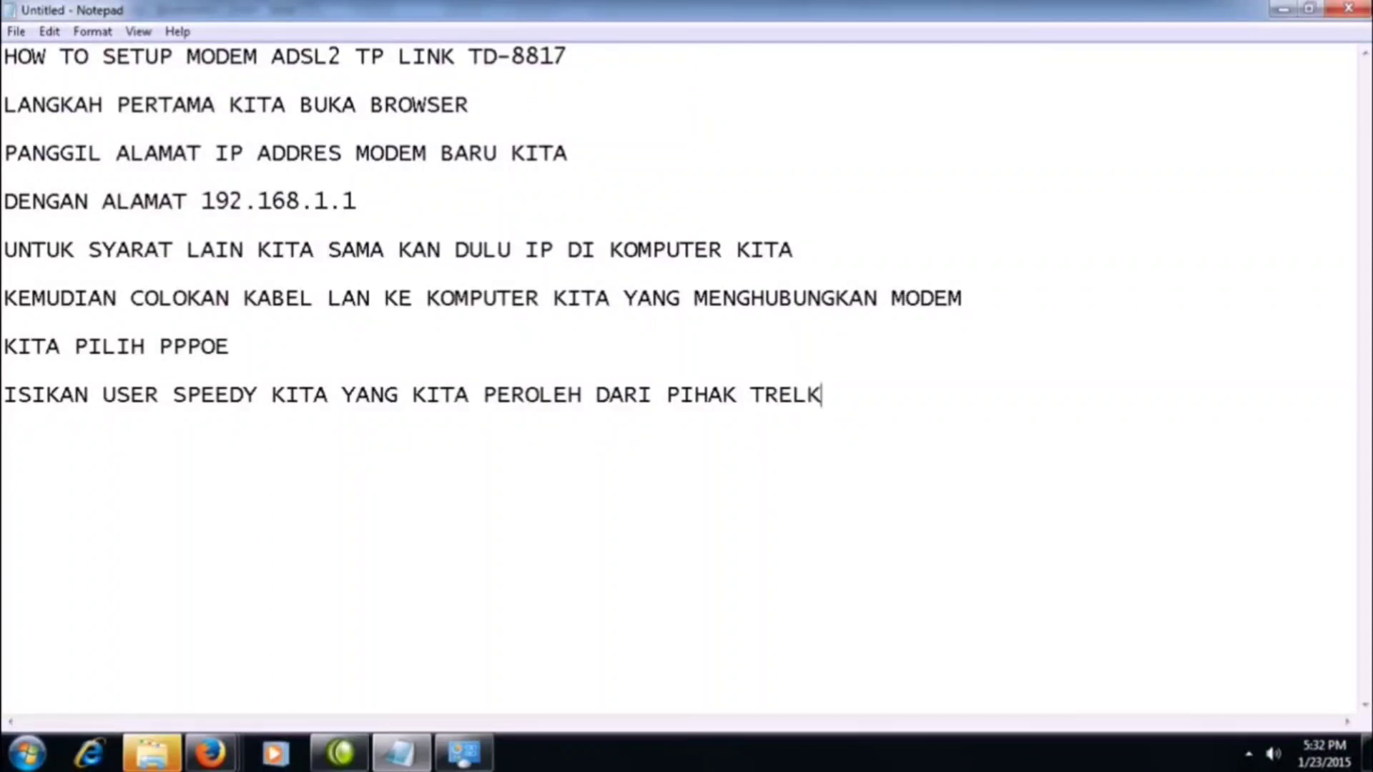
pyautogui.press('BackSpace')
pyautogui.press('BackSpace')
pyautogui.press('BackSpace')
pyautogui.press('BackSpace')
pyautogui.press('BackSpace')
pyautogui.press('BackSpace')
pyautogui.write('ELKOM')
# Add the instruction line "ISIKAN PASWORD YANG DIBERIKAN OLEH PIHAK TELKOM JUGA" below the Speedy user line.
pyautogui.press('Return')
pyautogui.write('ISI')
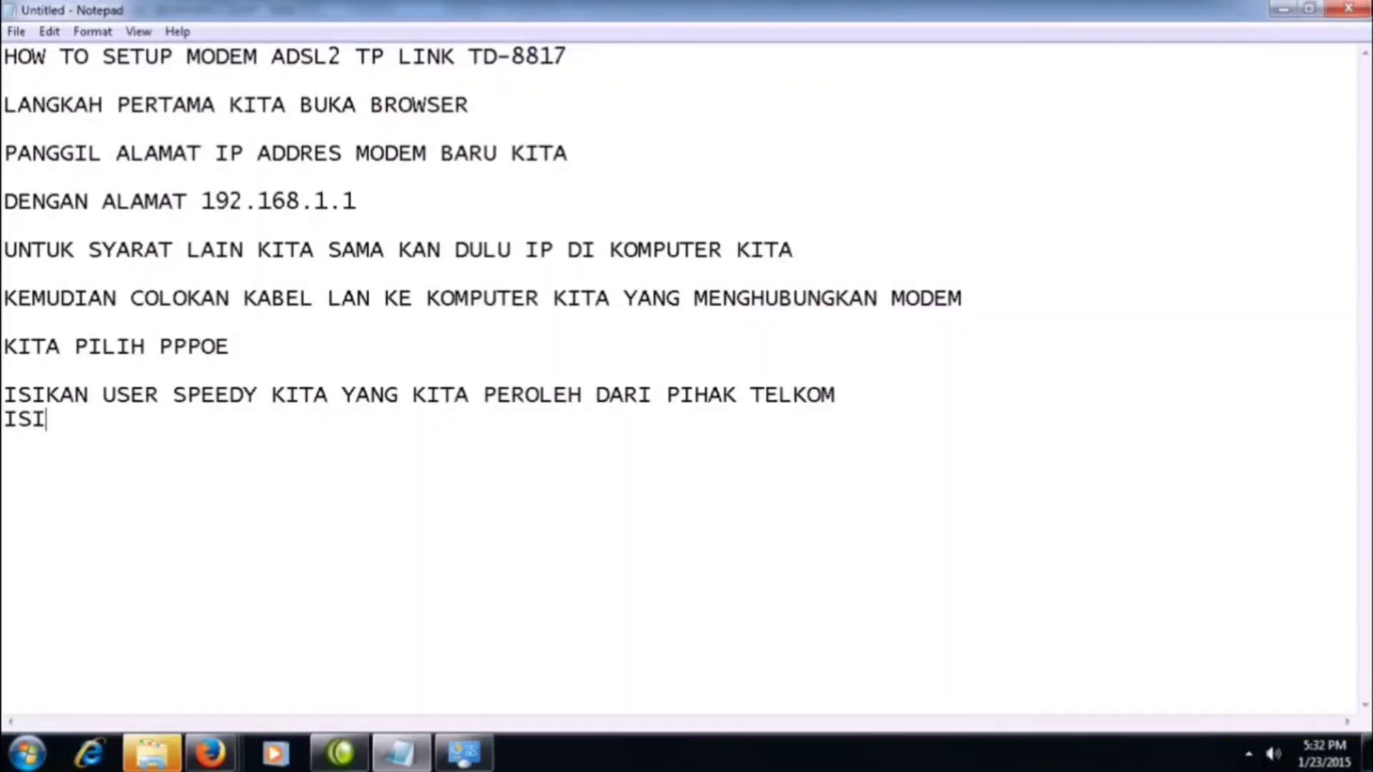
pyautogui.write('KAN PAS')
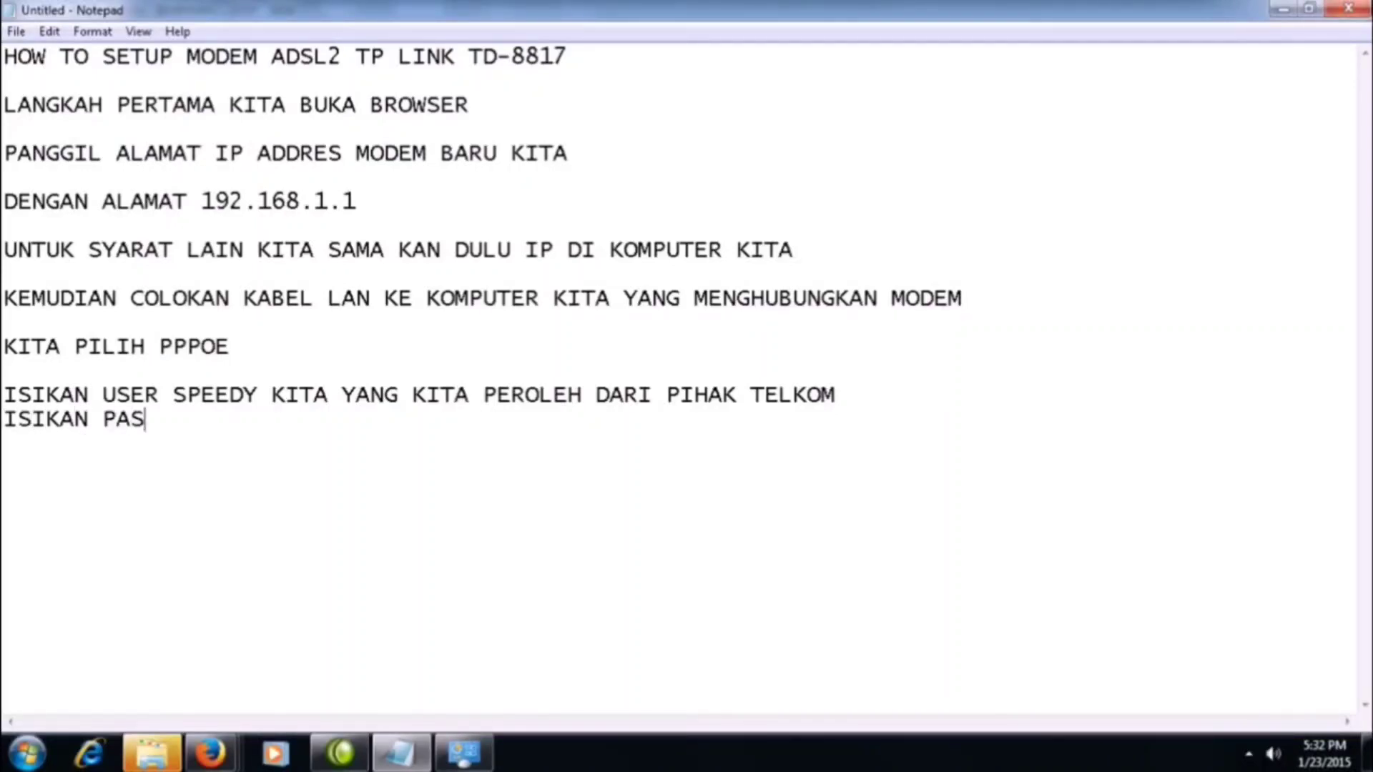
pyautogui.write('WORD ')
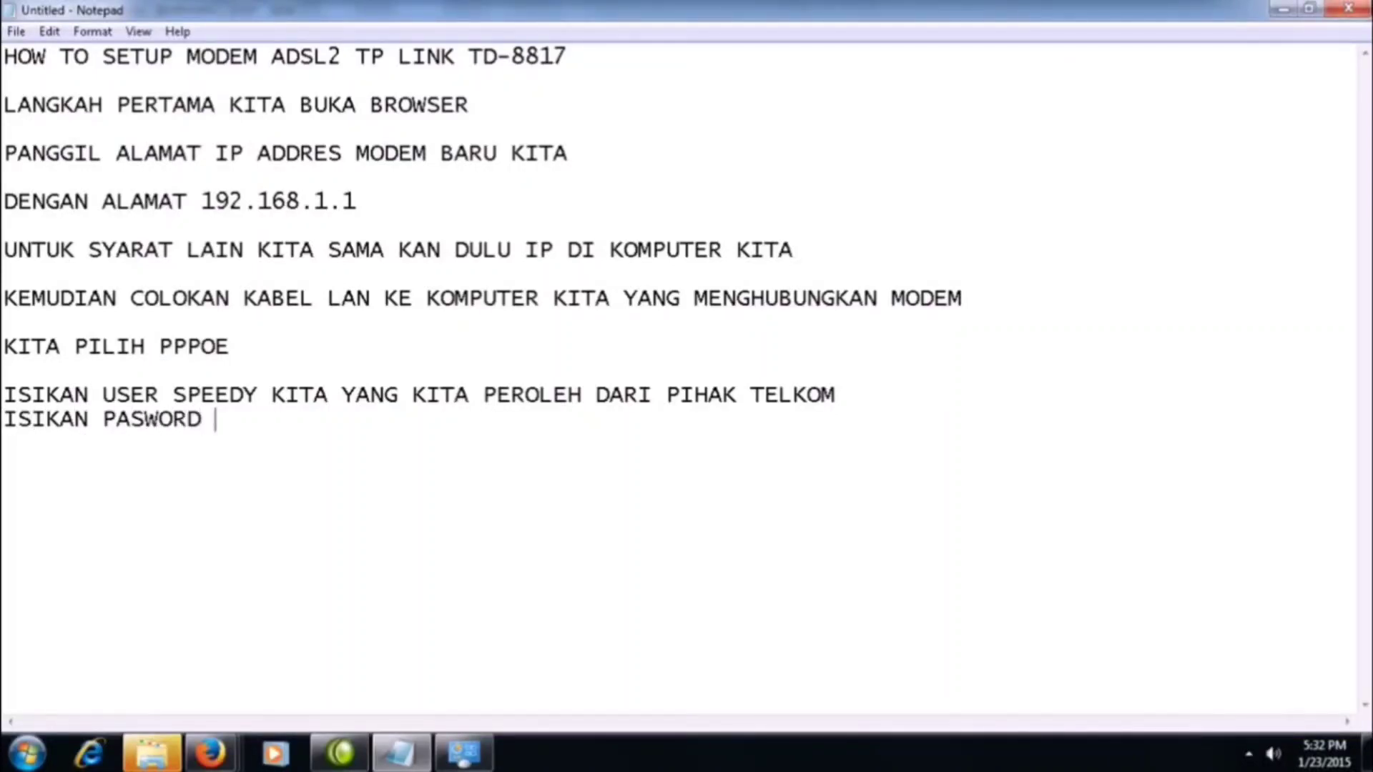
pyautogui.write('YANG DI')
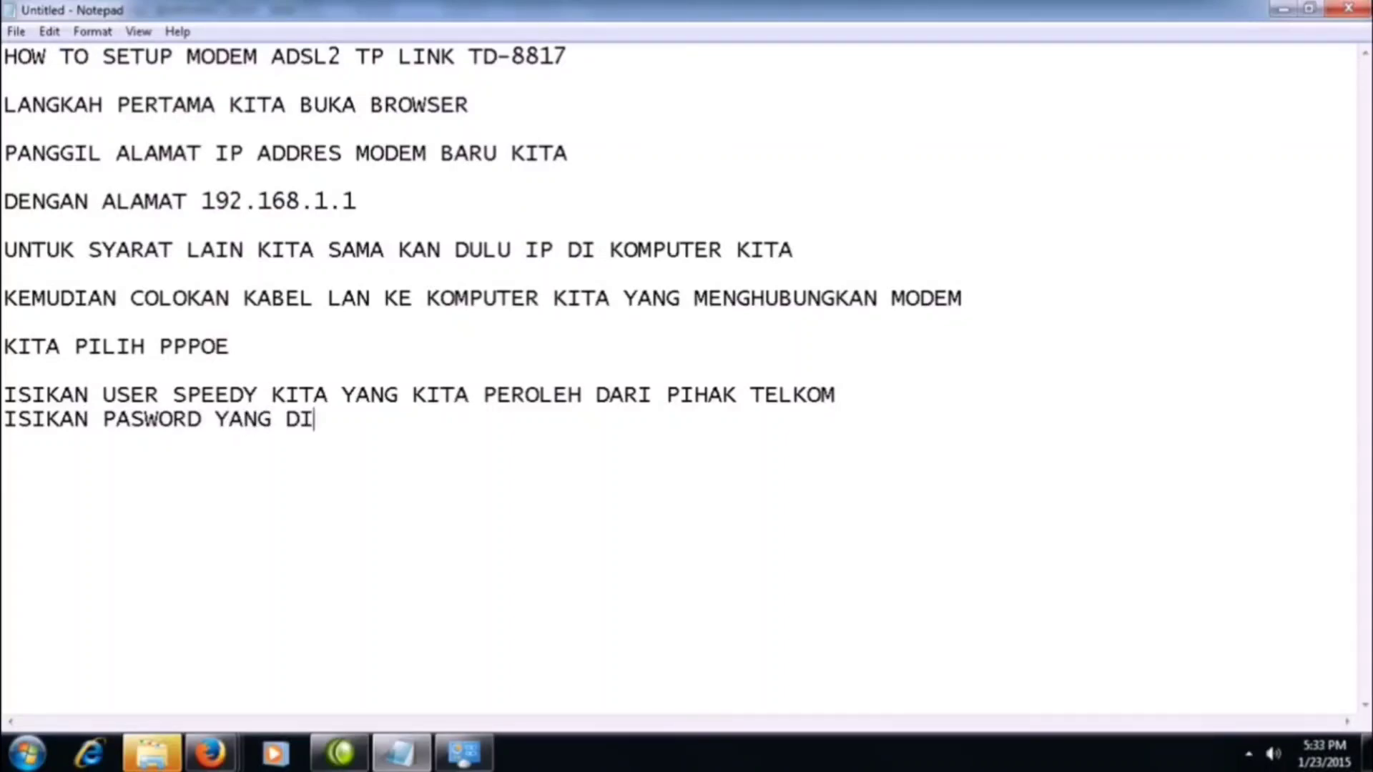
pyautogui.write('BERIKAN O')
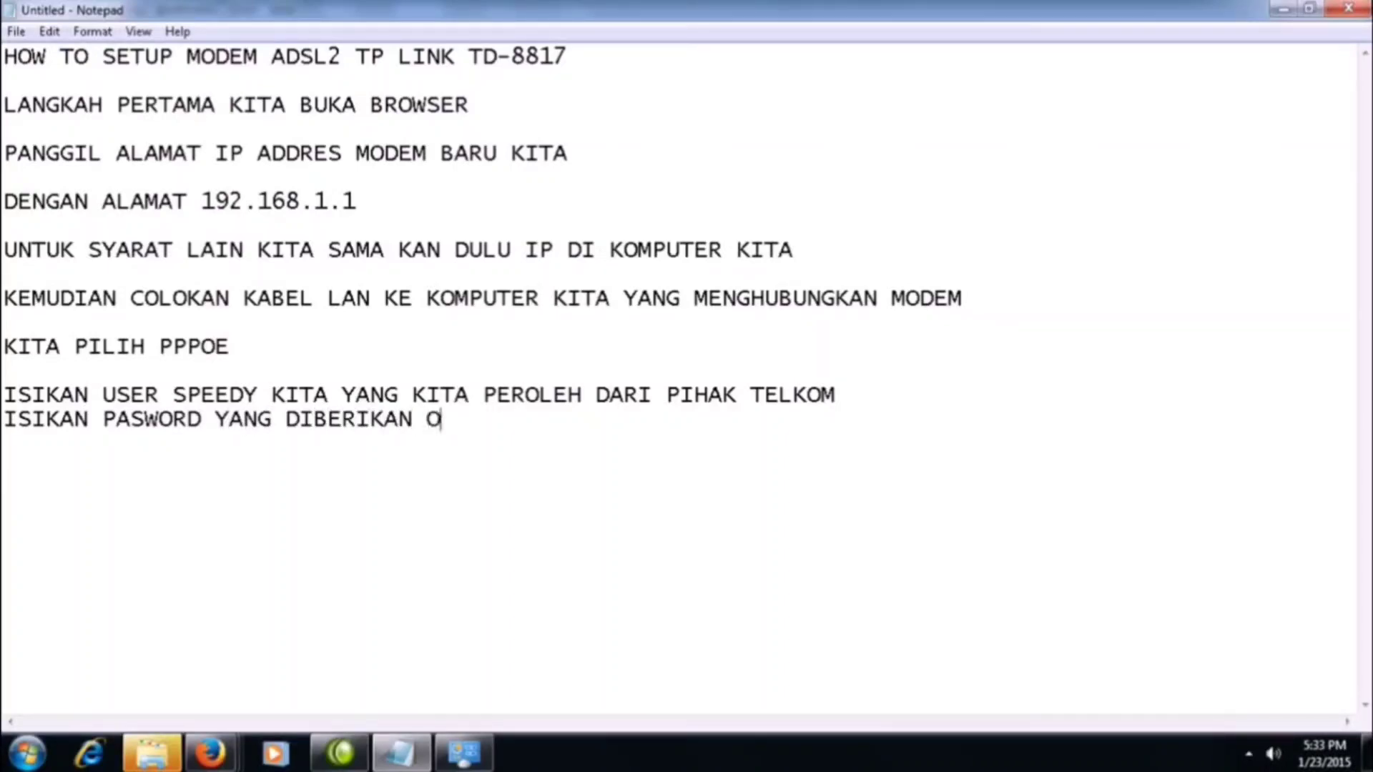
pyautogui.write('LEH PIHA')
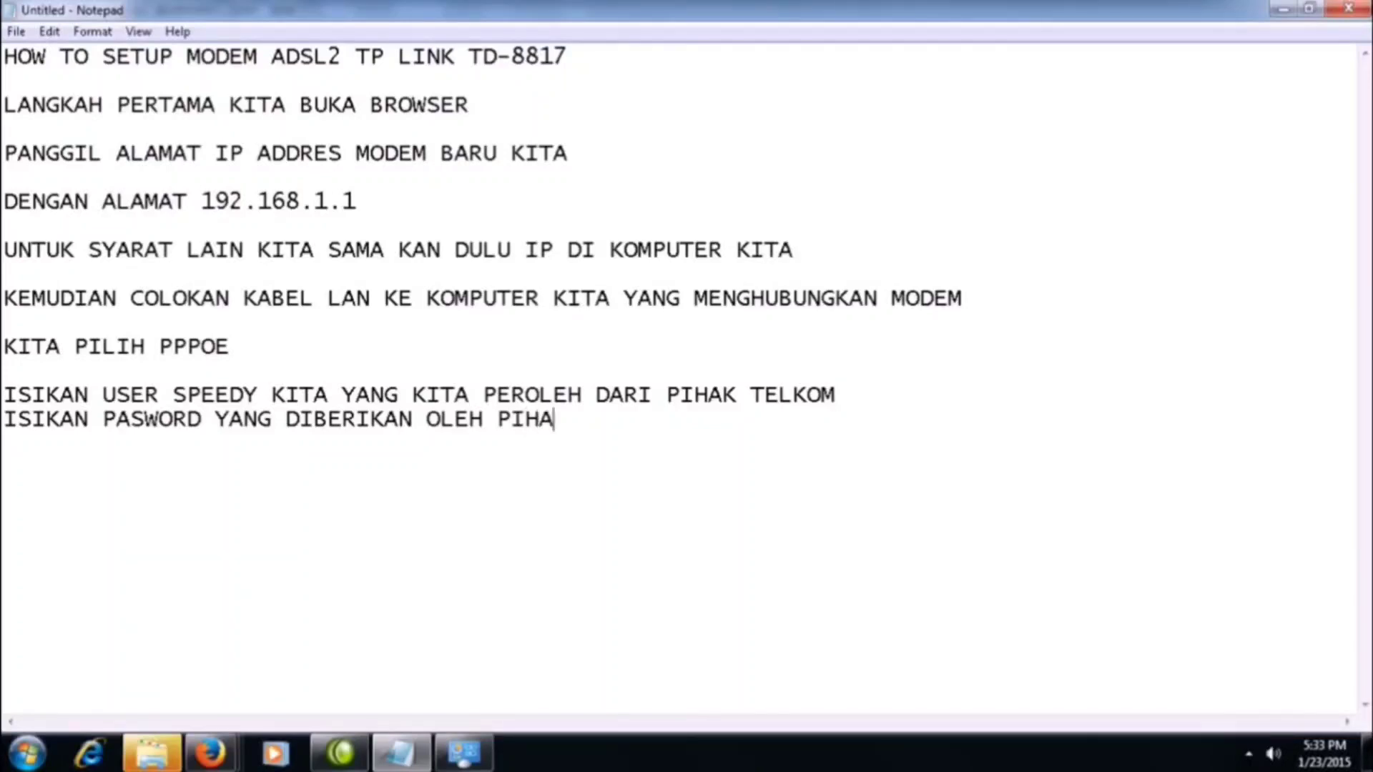
pyautogui.write('K TELKOM')
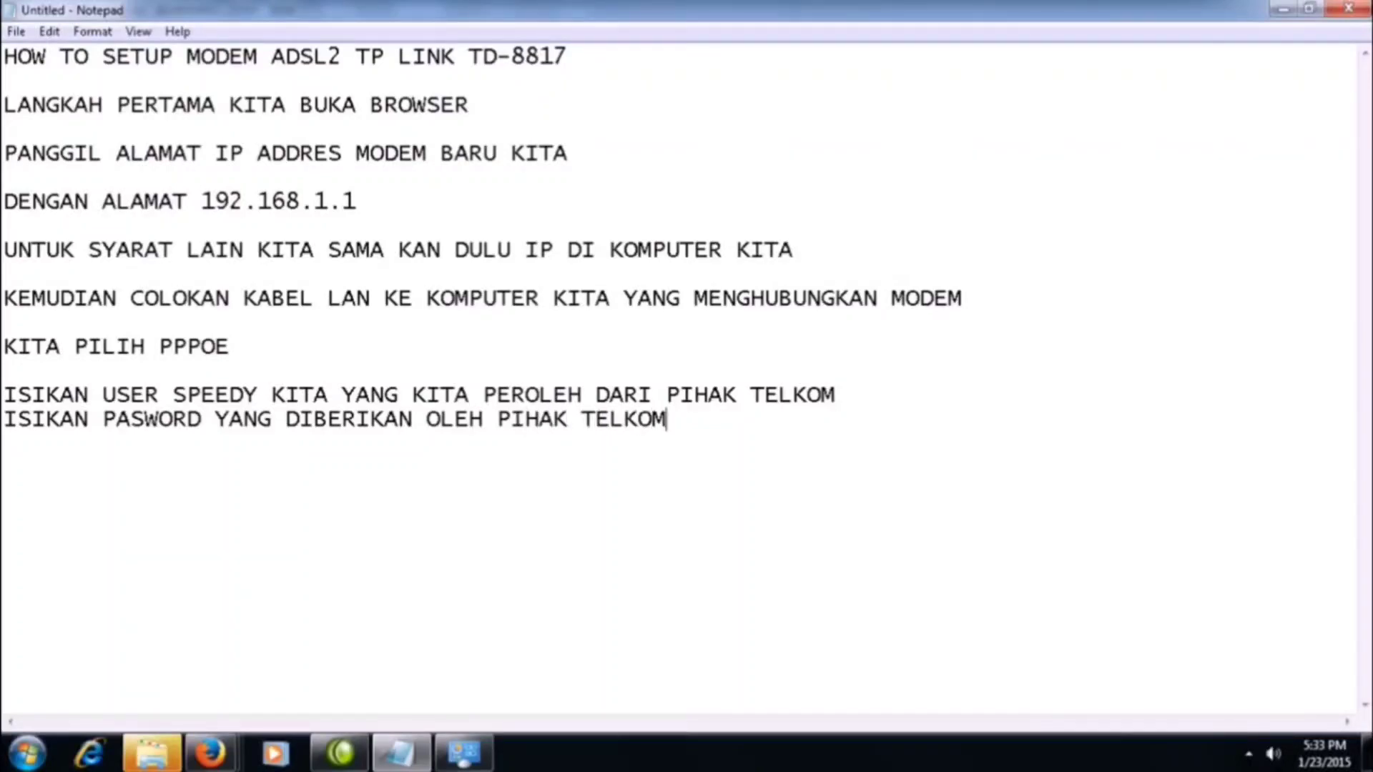
pyautogui.write(' JI')
pyautogui.press('BackSpace')
pyautogui.write('UGA')
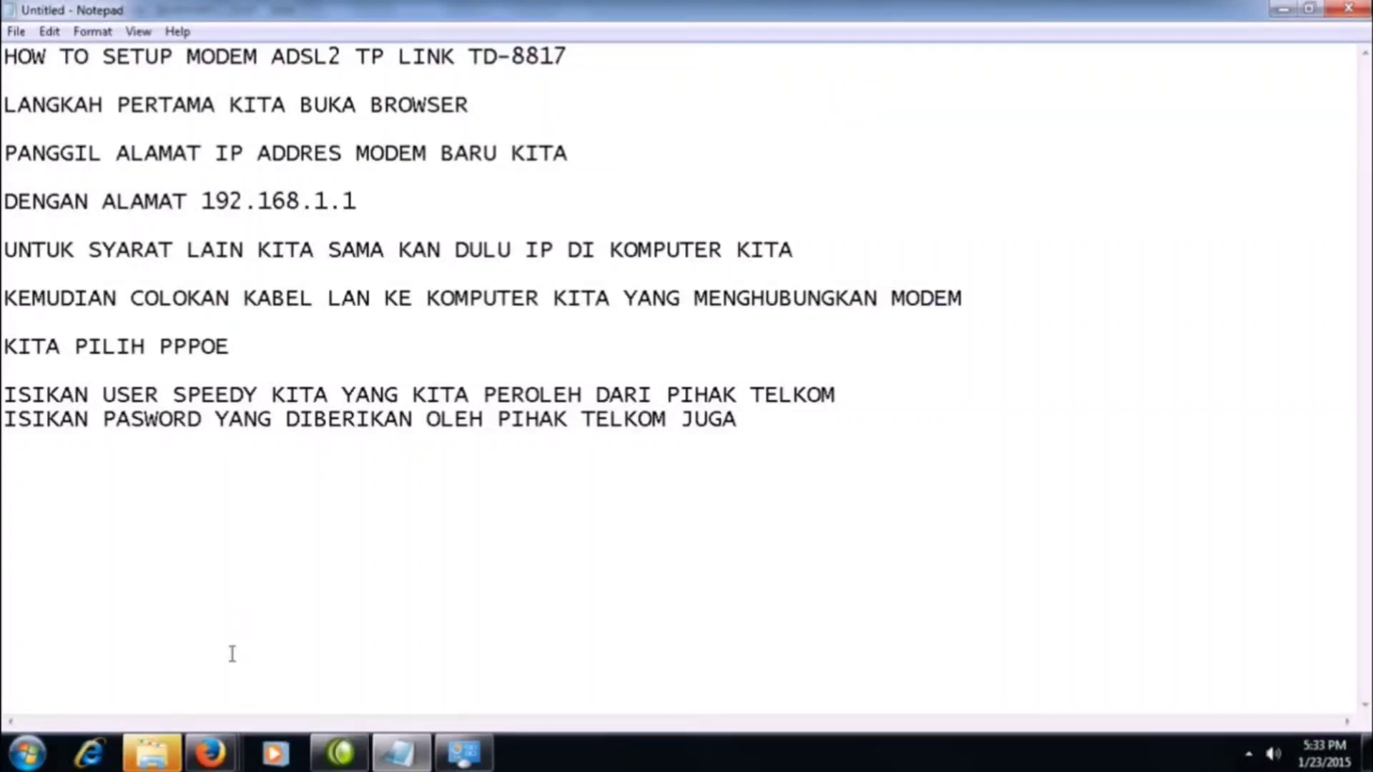
# Switch to the Quick Start wizard in Firefox, accept the PPPoE/PPPoA settings, save them and close the completed wizard.
pyautogui.moveTo(222, 763)
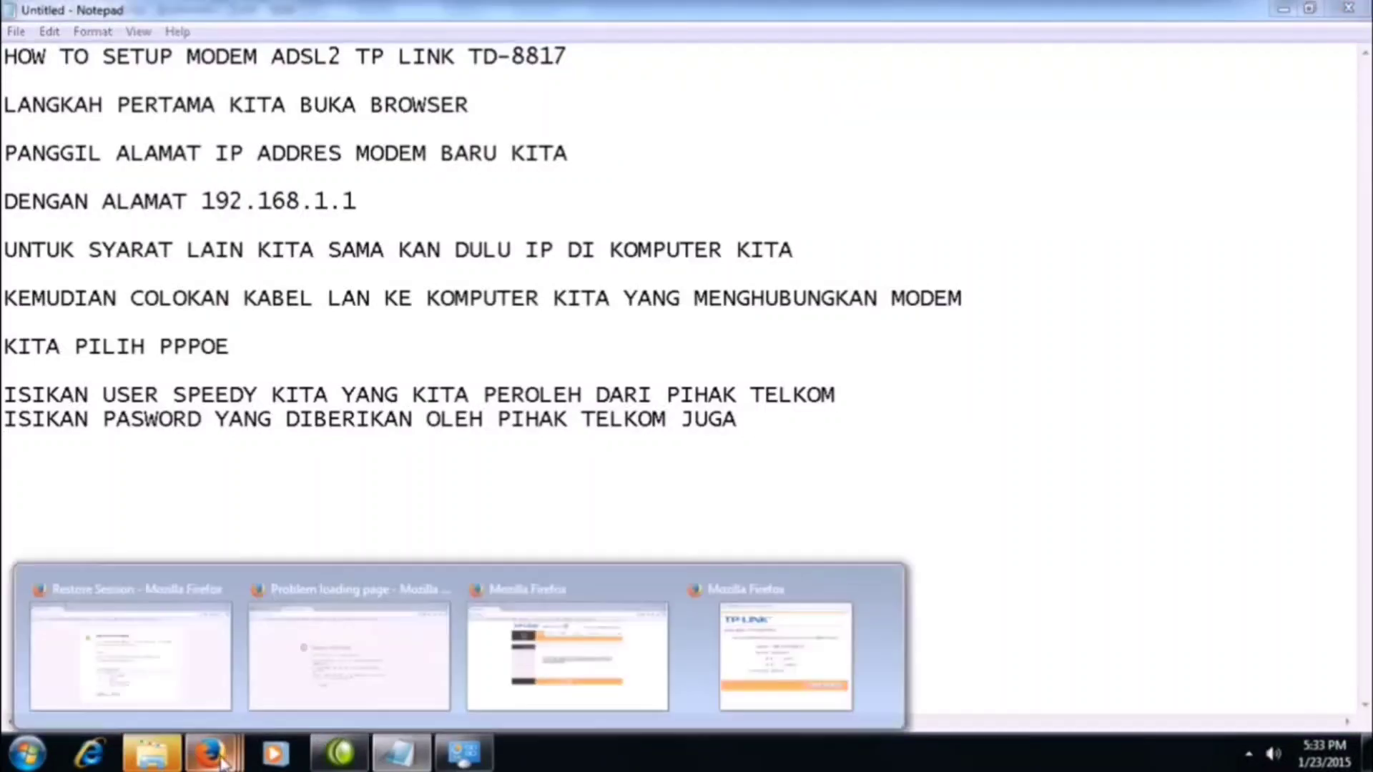
pyautogui.click(705, 637)
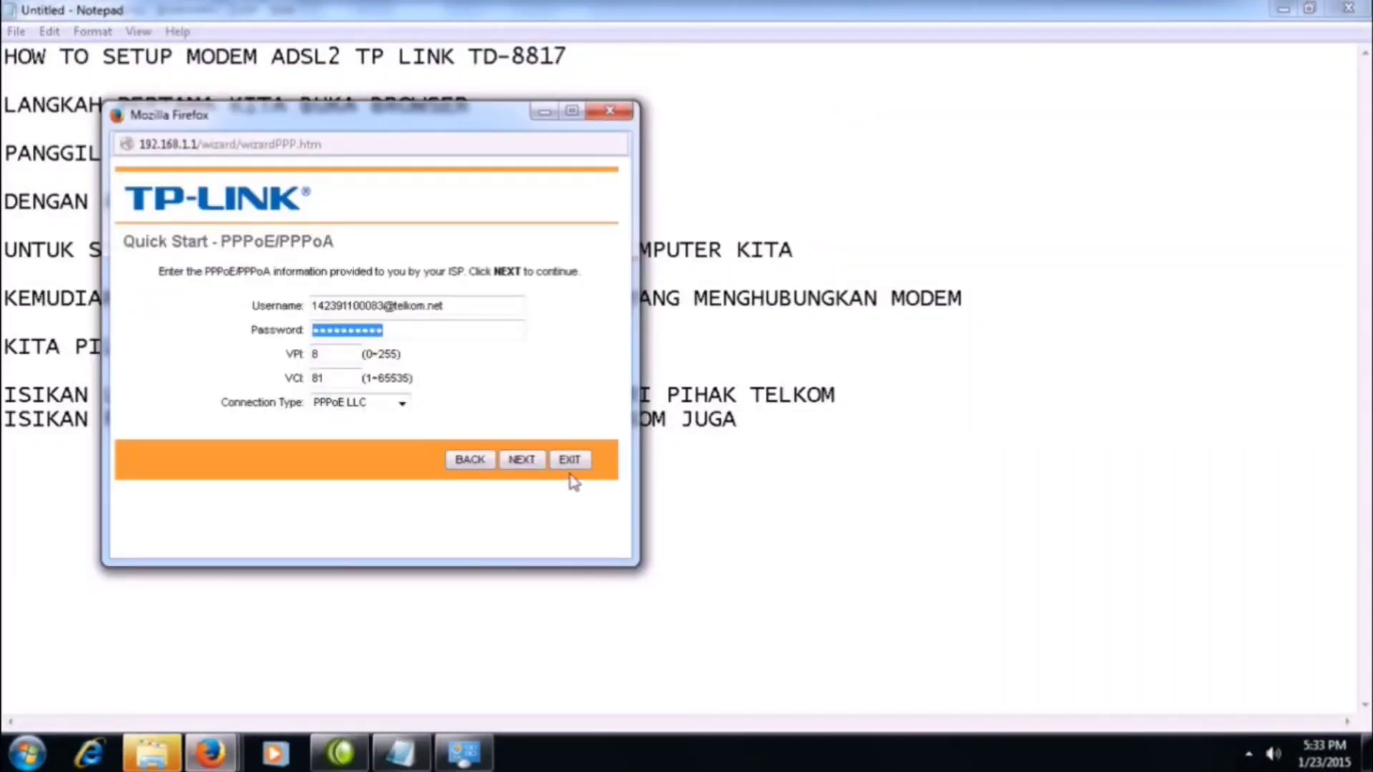
pyautogui.click(522, 461)
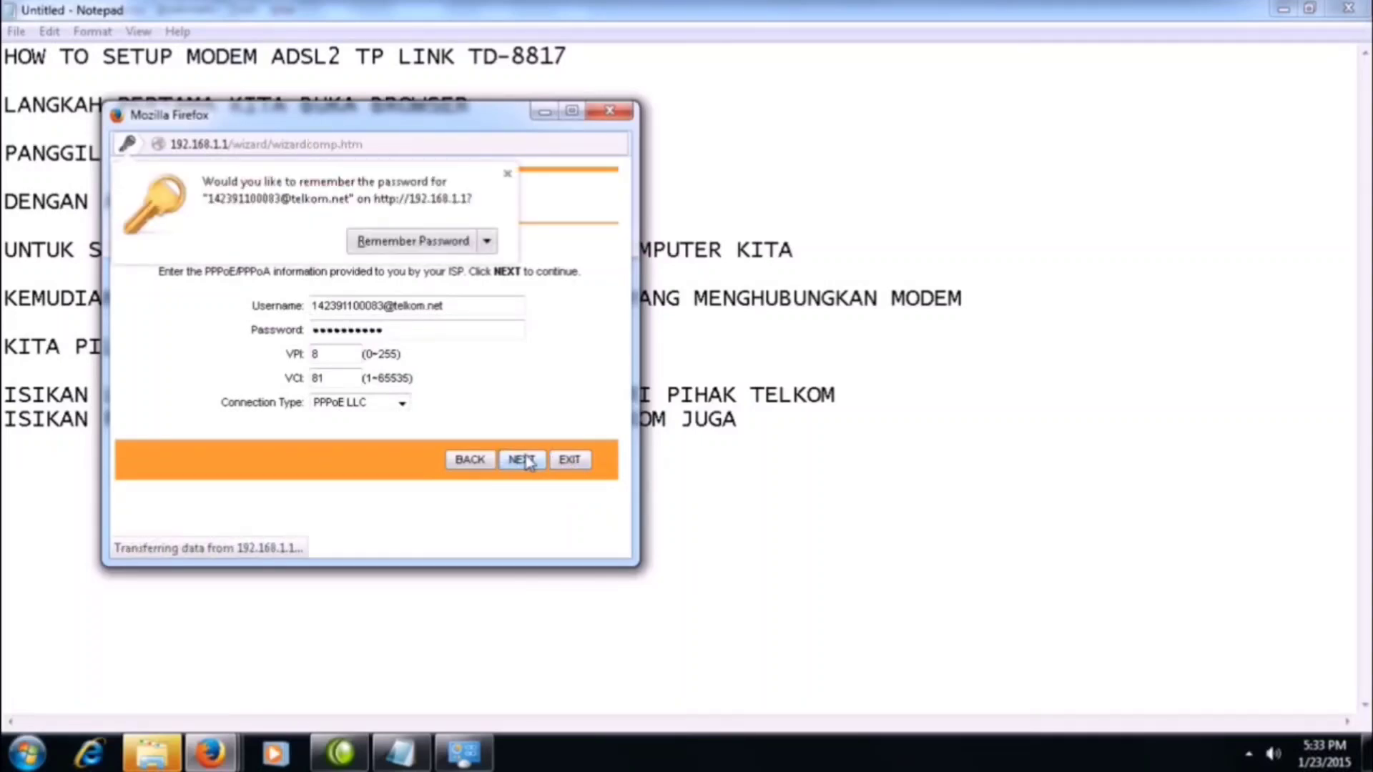
pyautogui.click(528, 392)
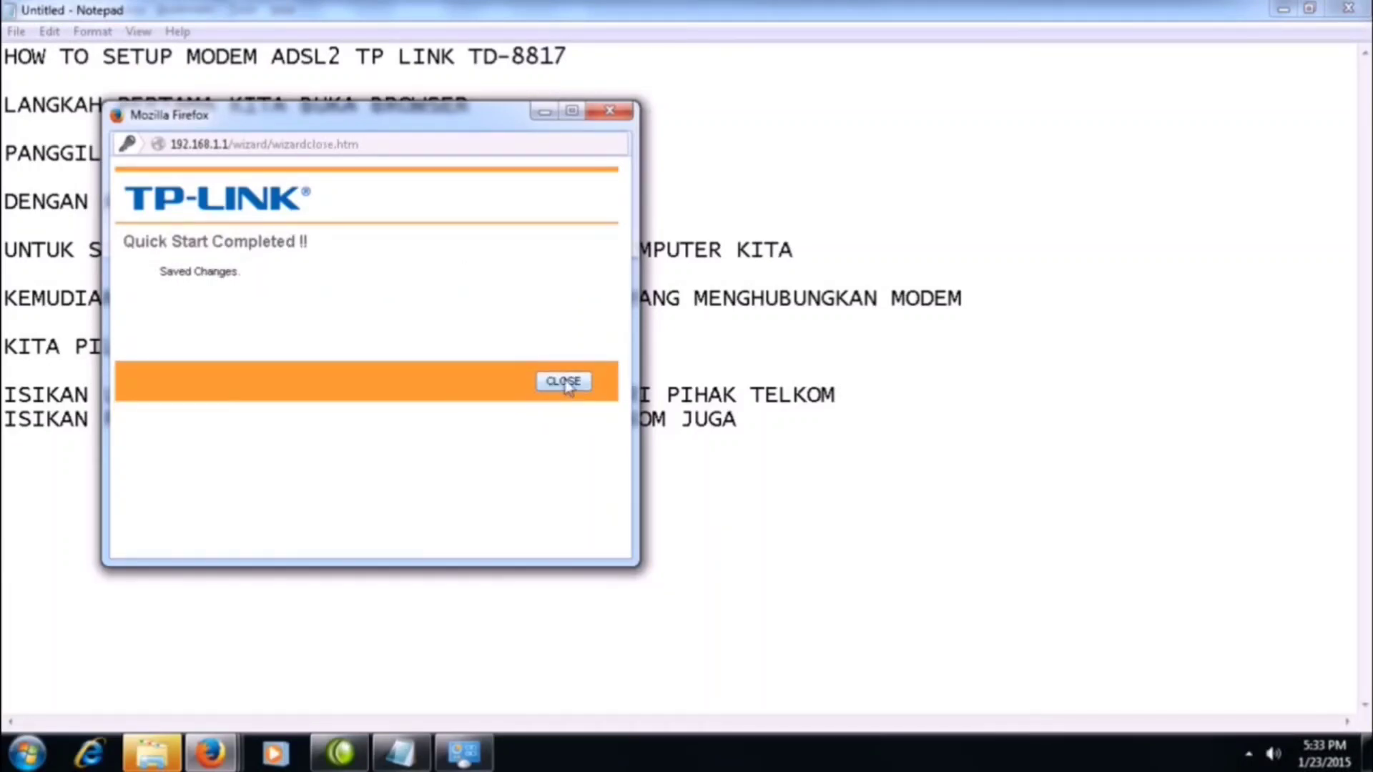
pyautogui.click(564, 383)
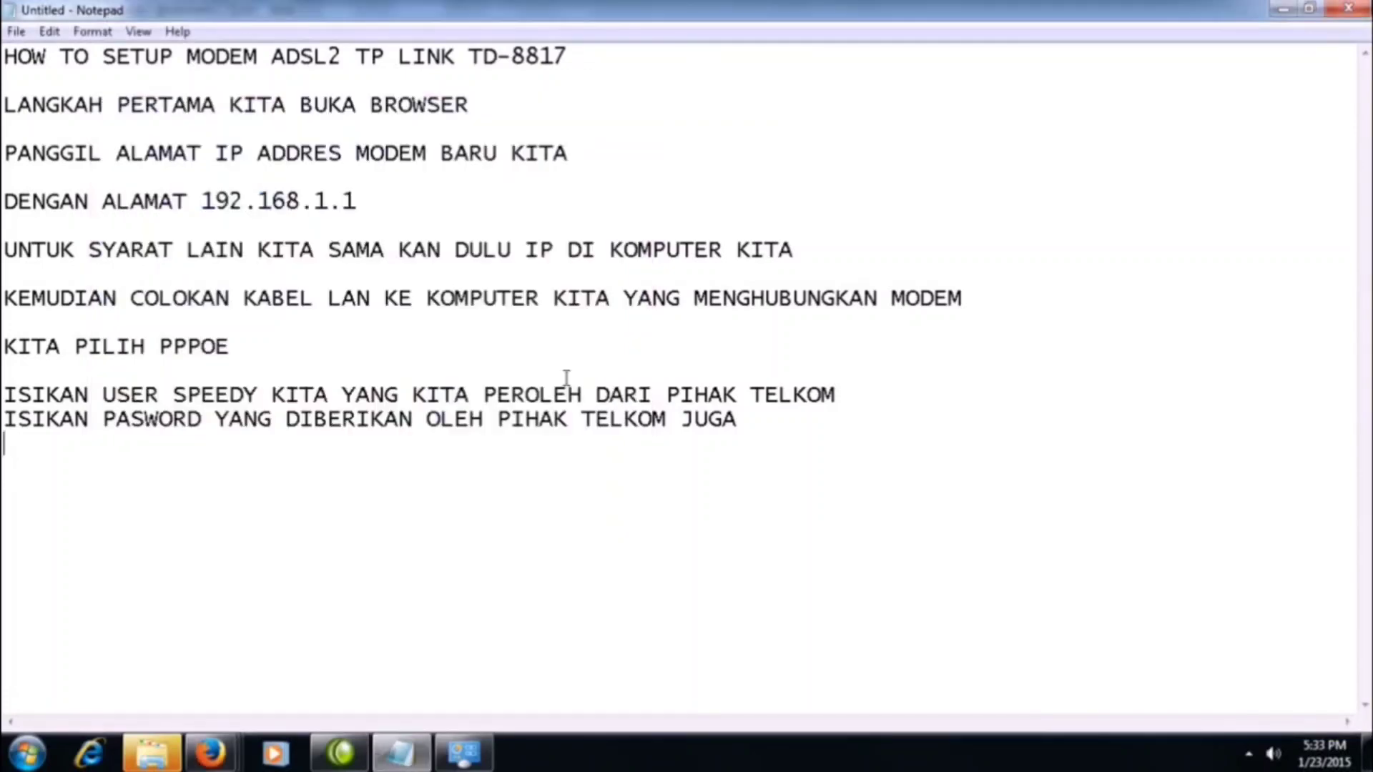
# Switch to the modem's main page in Firefox and review the Interface Setup Internet settings and the Status device information.
pyautogui.moveTo(214, 754)
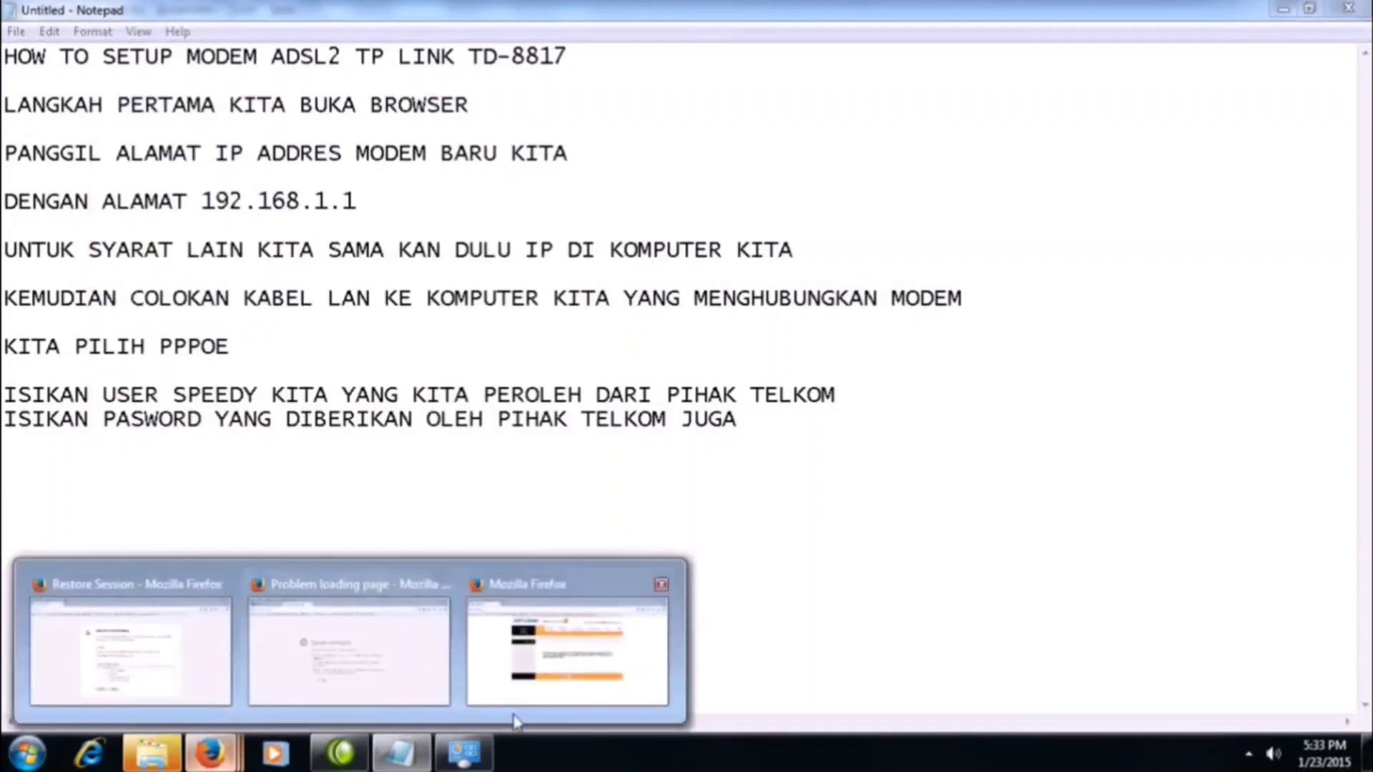
pyautogui.click(537, 683)
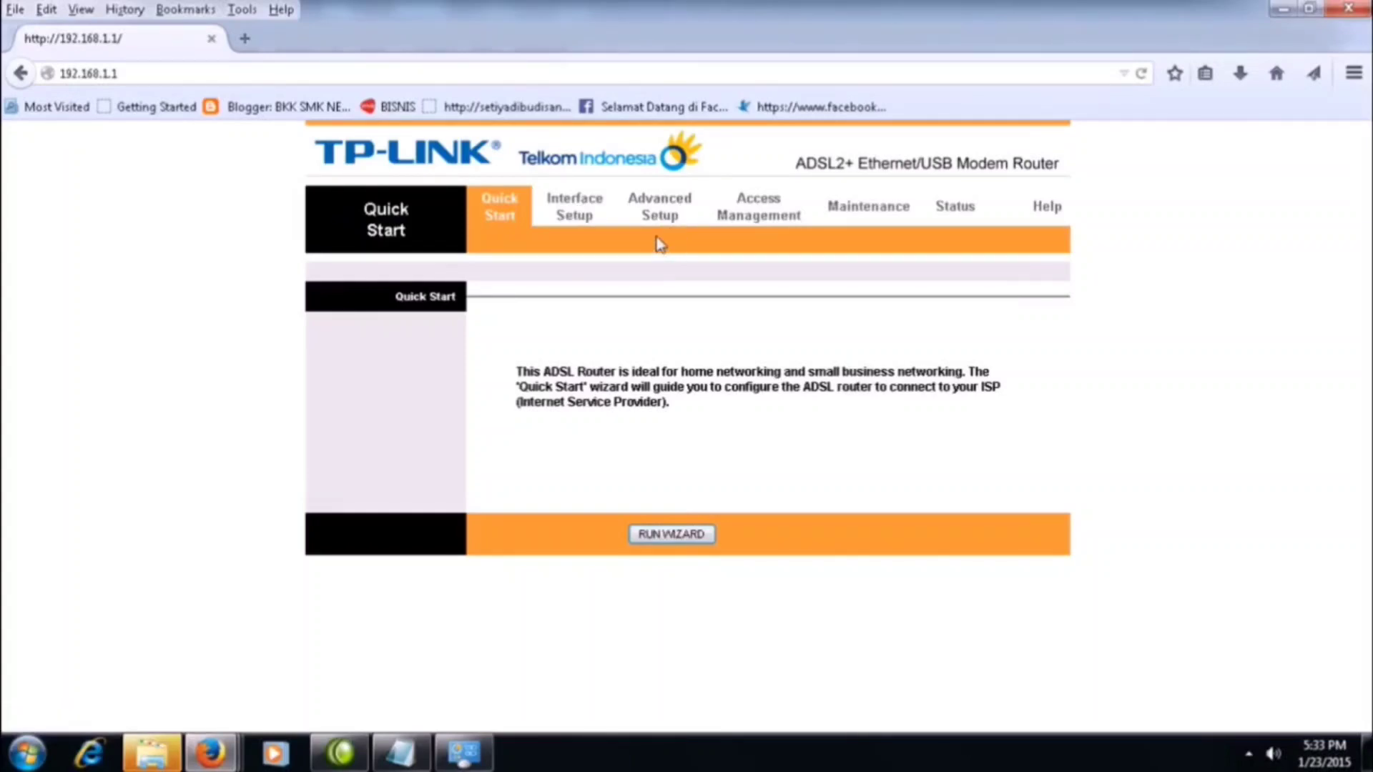
pyautogui.click(582, 223)
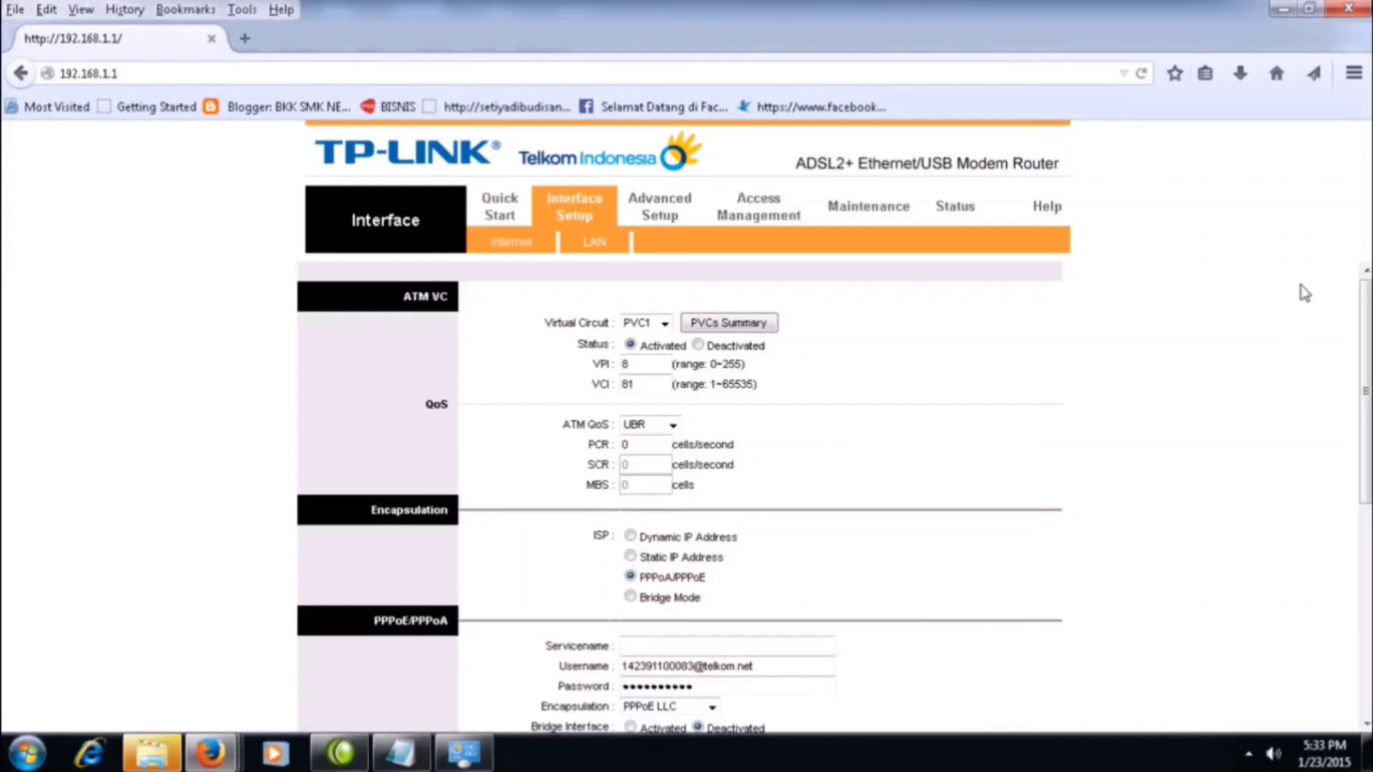
pyautogui.moveTo(1366, 343); pyautogui.dragTo(1366, 491)
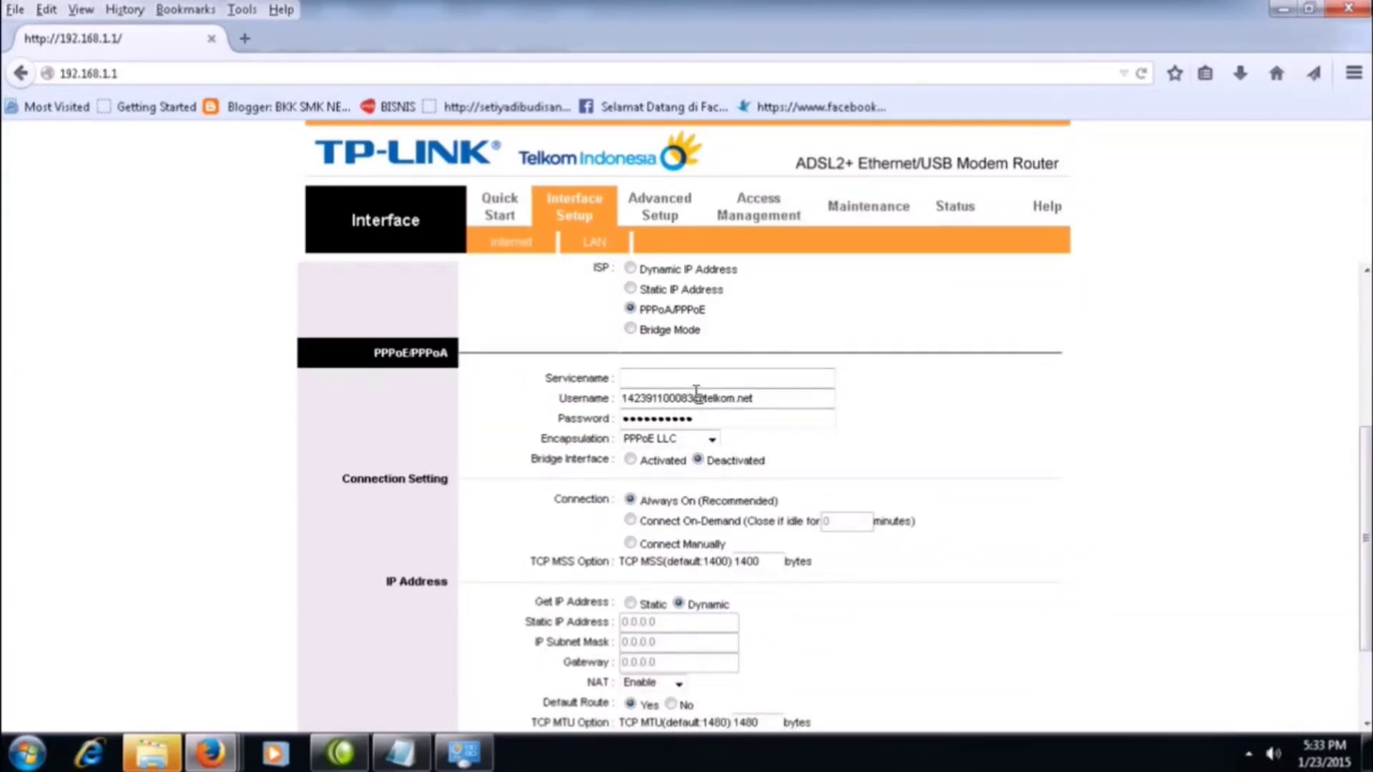
pyautogui.click(505, 244)
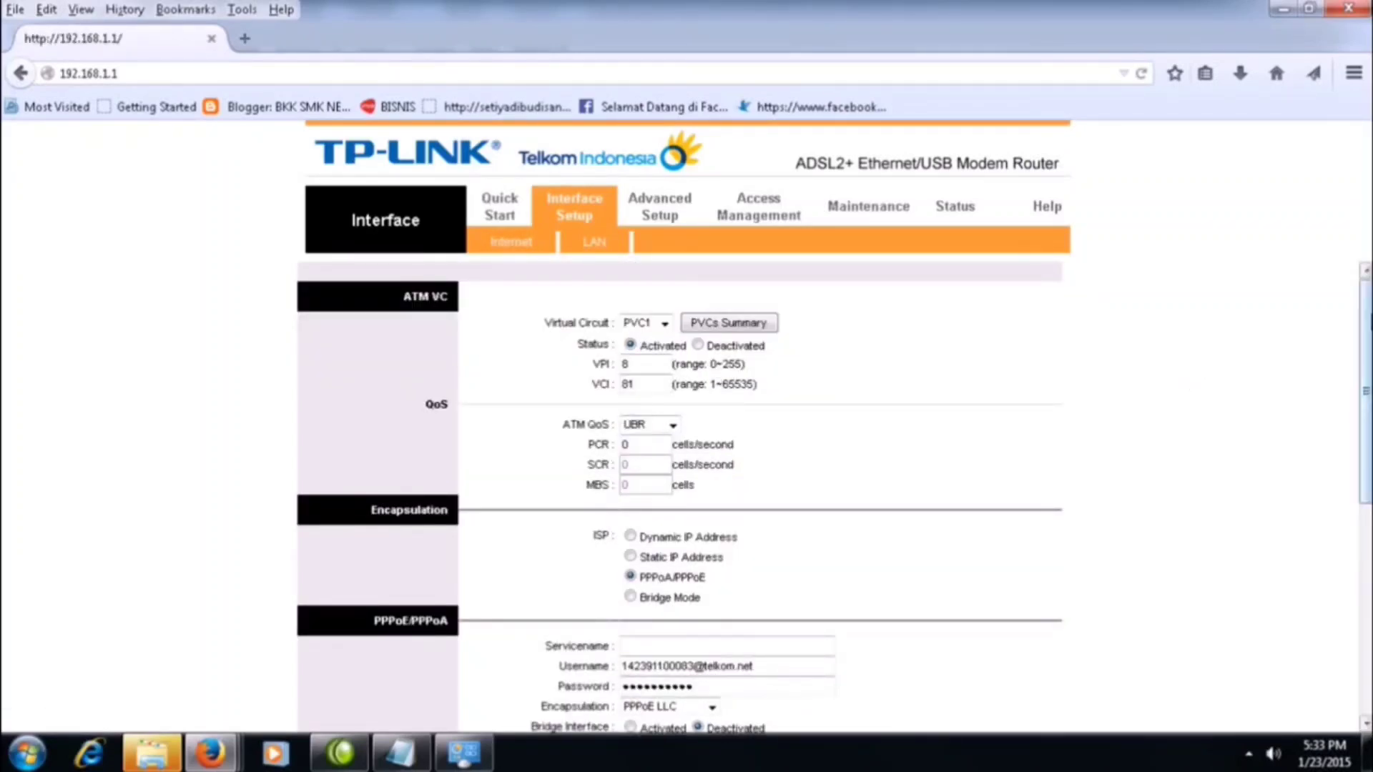
pyautogui.moveTo(1368, 326); pyautogui.dragTo(1368, 560)
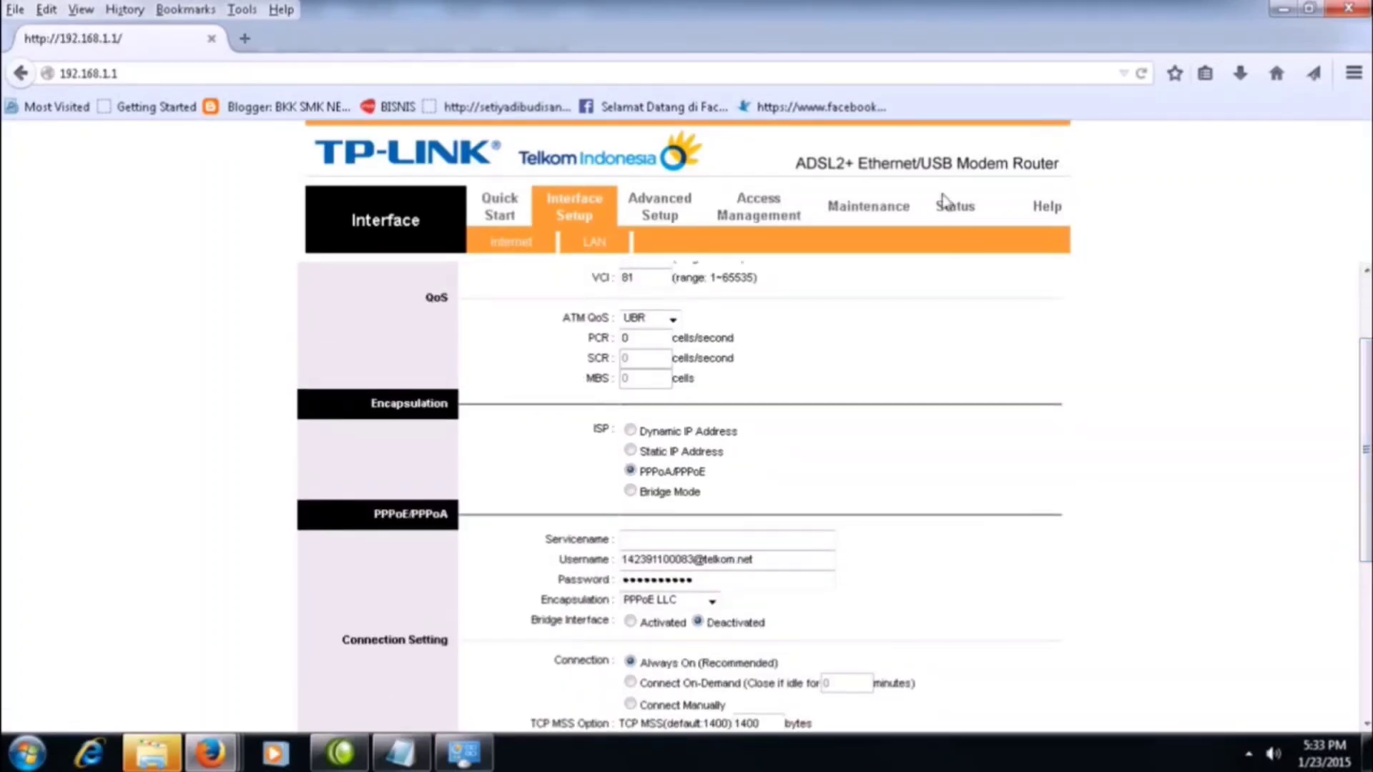
pyautogui.click(961, 210)
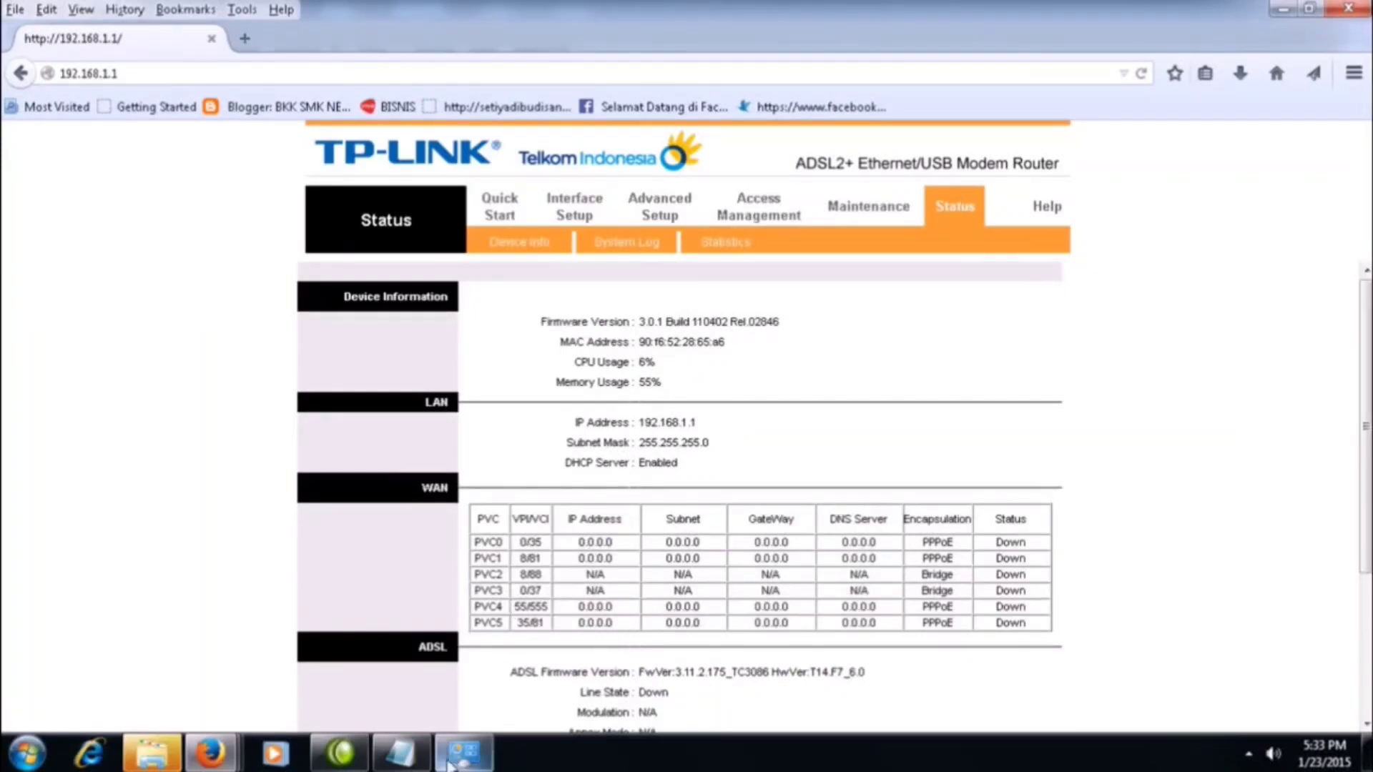
# Switch to Notepad and add the line "KALO MASIH STATUL NOL SEMUA BERARTI BELUM ADA KONEKSI" after a blank line.
pyautogui.click(403, 756)
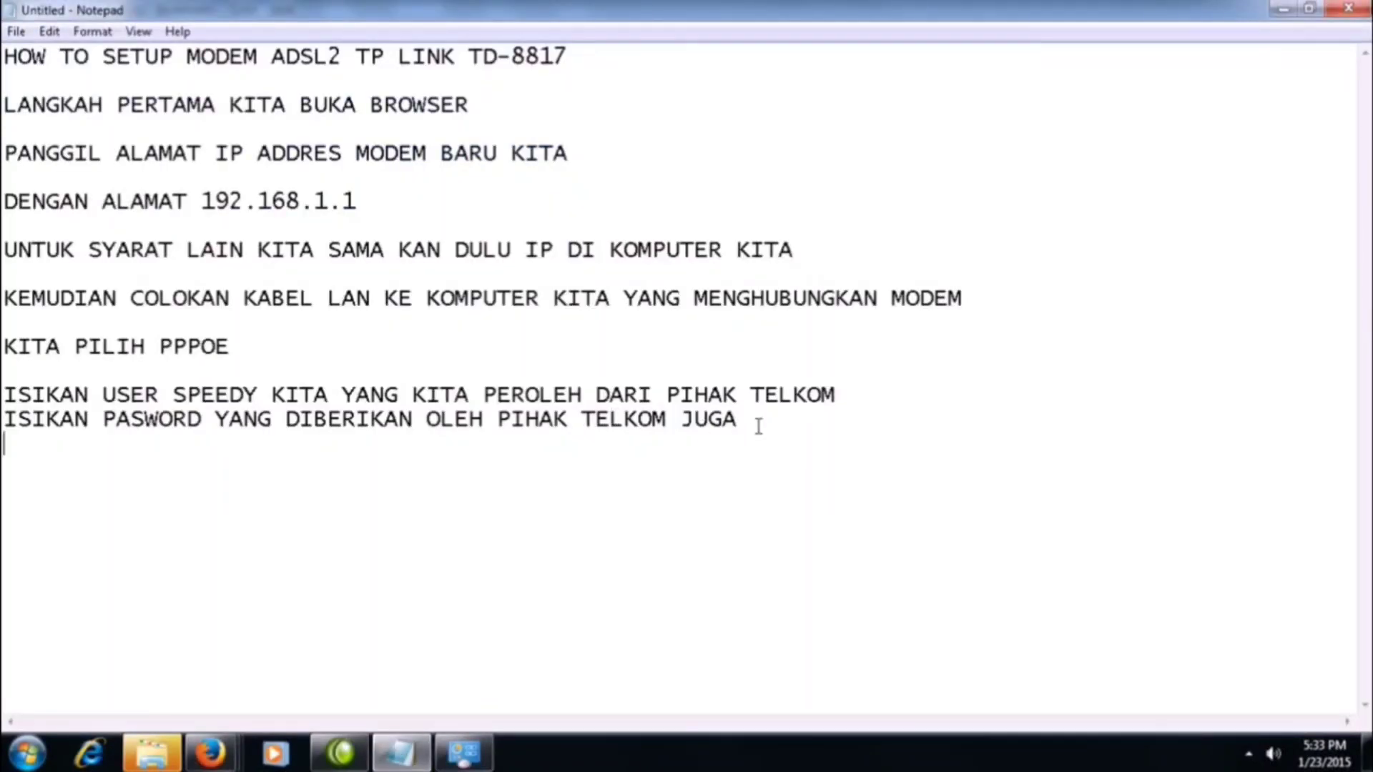
pyautogui.press('Return')
pyautogui.write('KALO MASI')
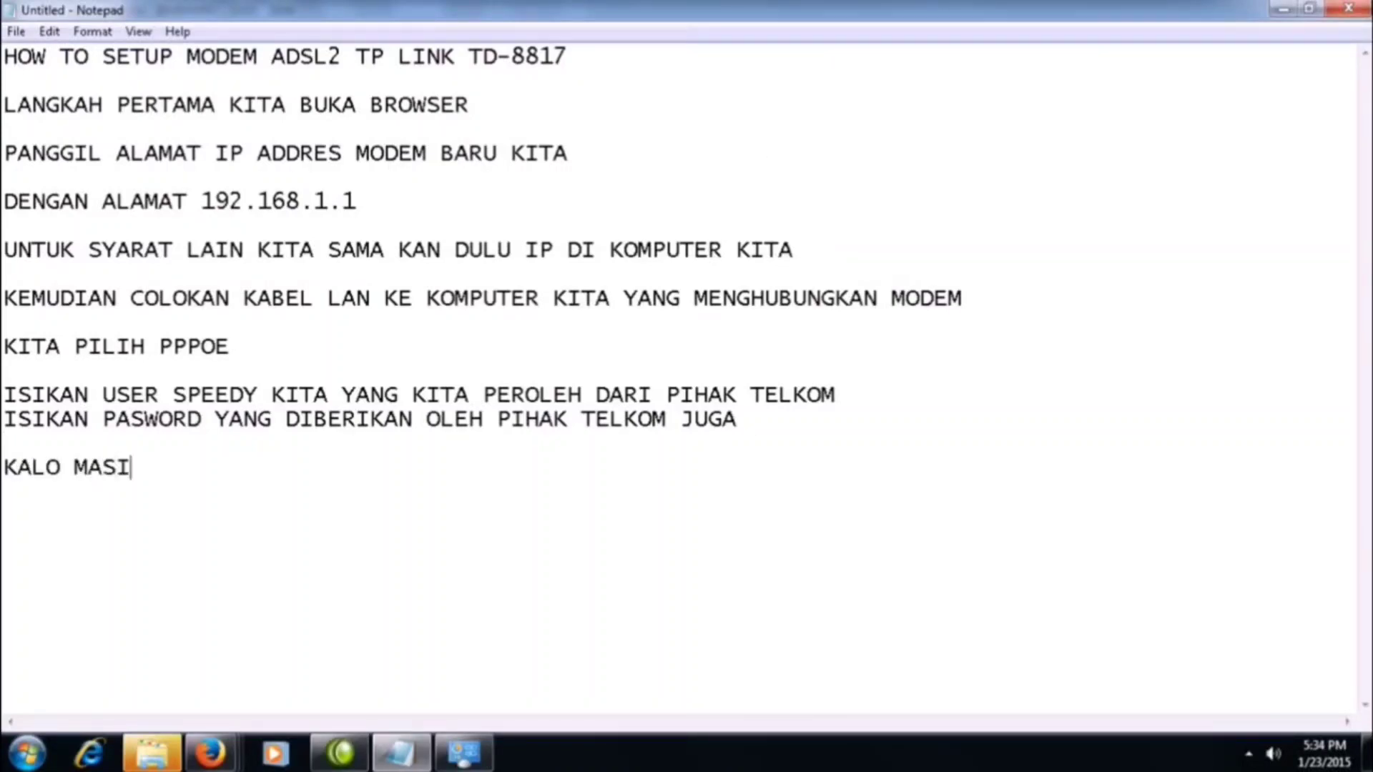
pyautogui.write('H STATU')
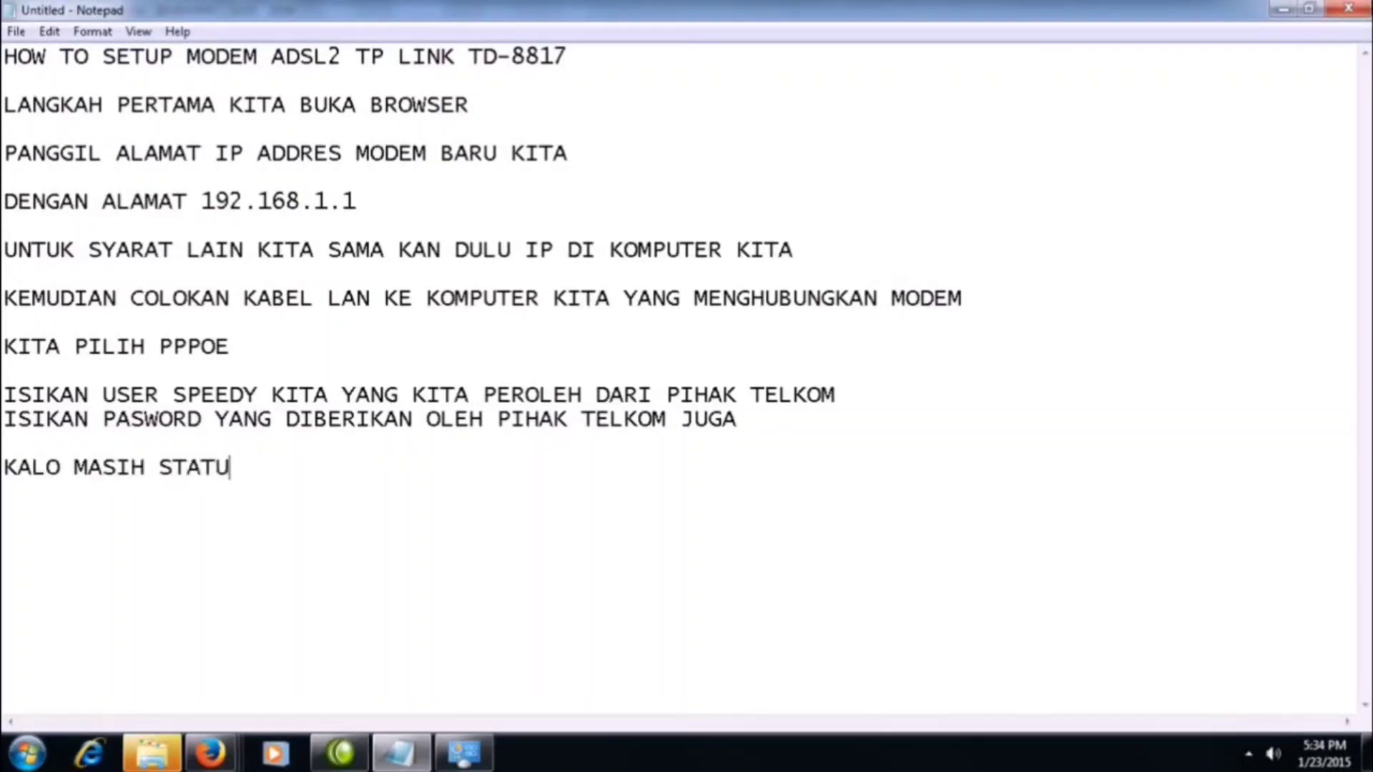
pyautogui.write('L NOL SE')
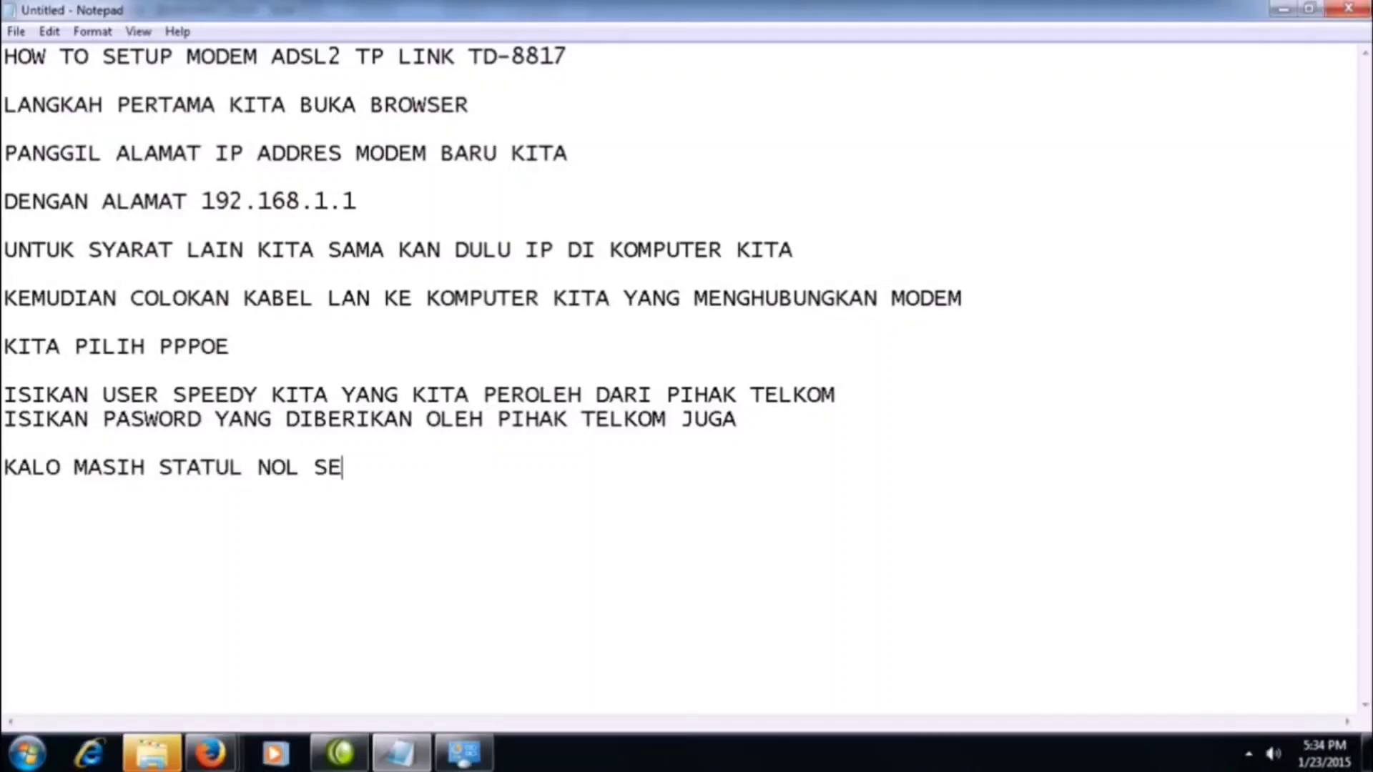
pyautogui.write('MUA BERA')
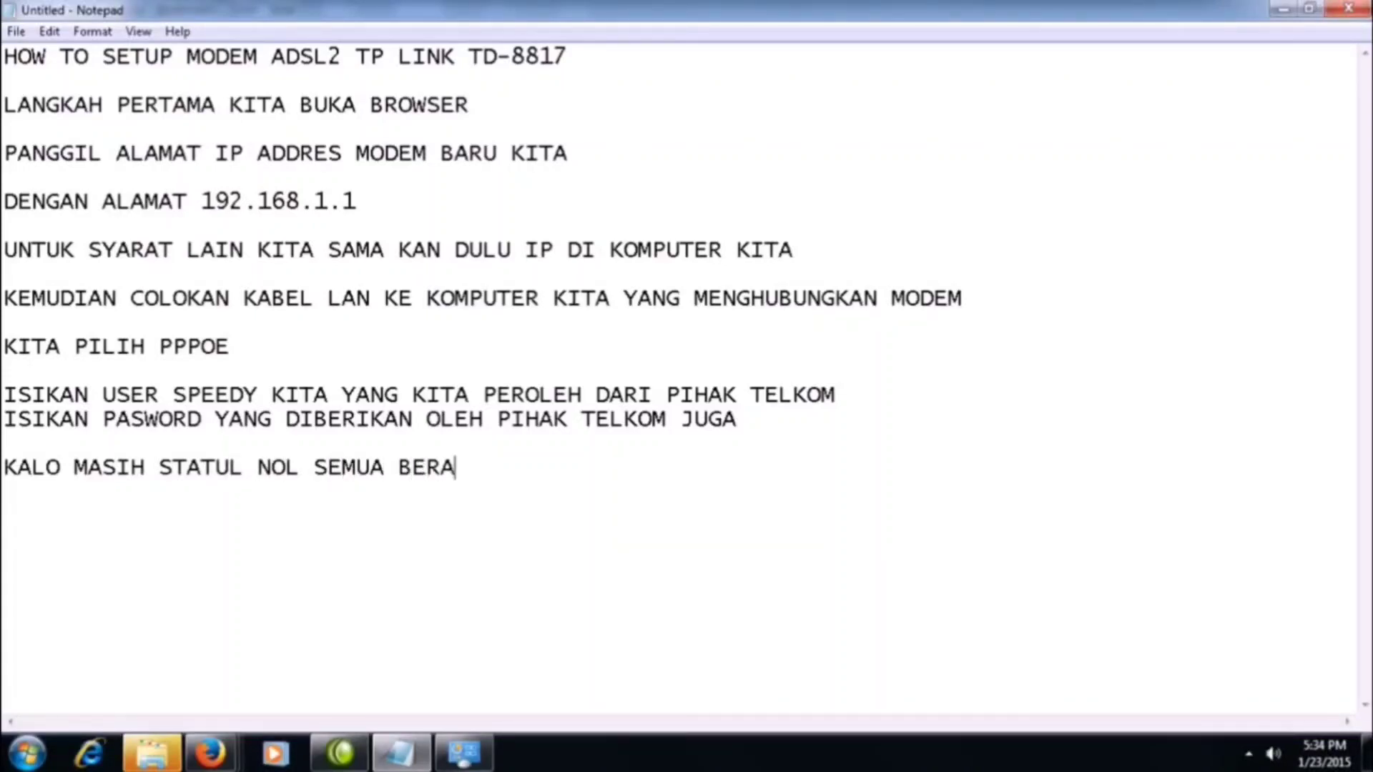
pyautogui.write('RTI BEL')
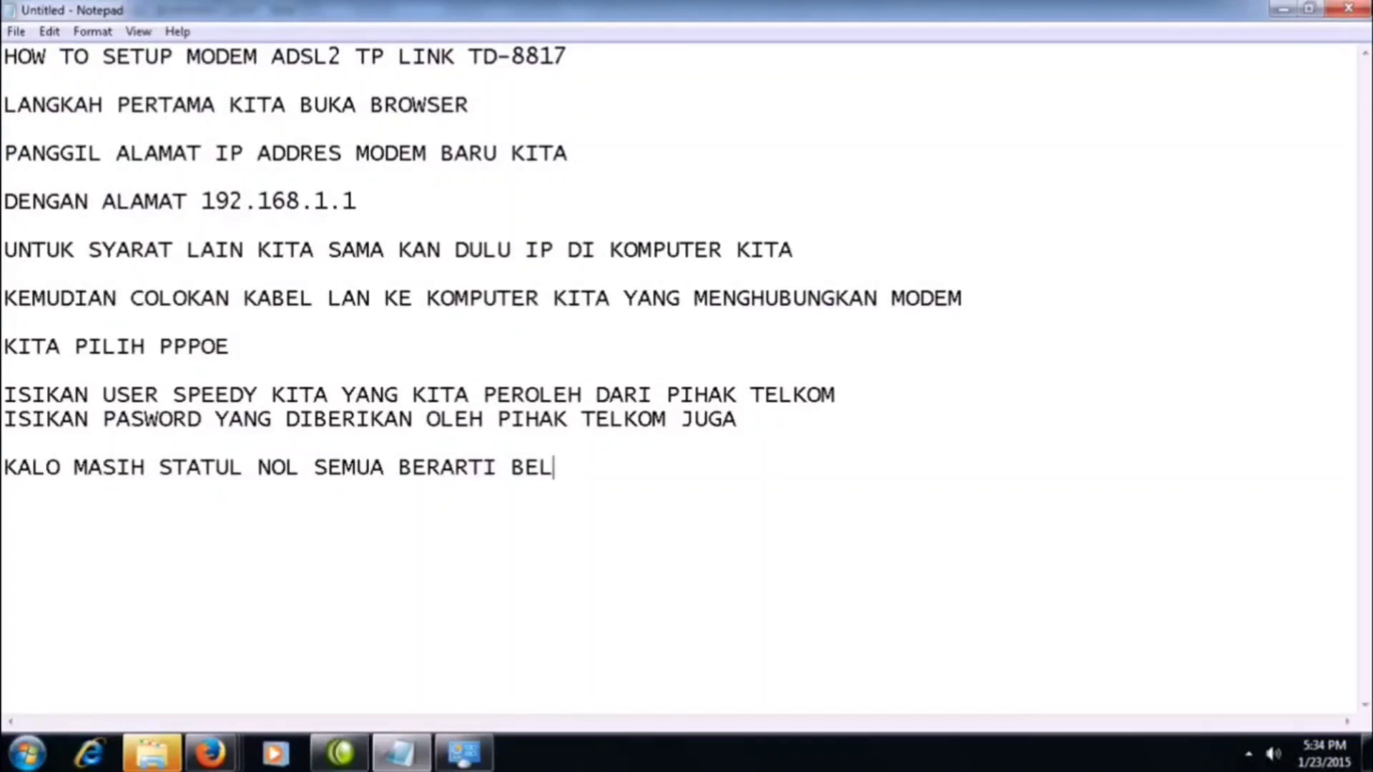
pyautogui.write('UM ADA KONEKSI')
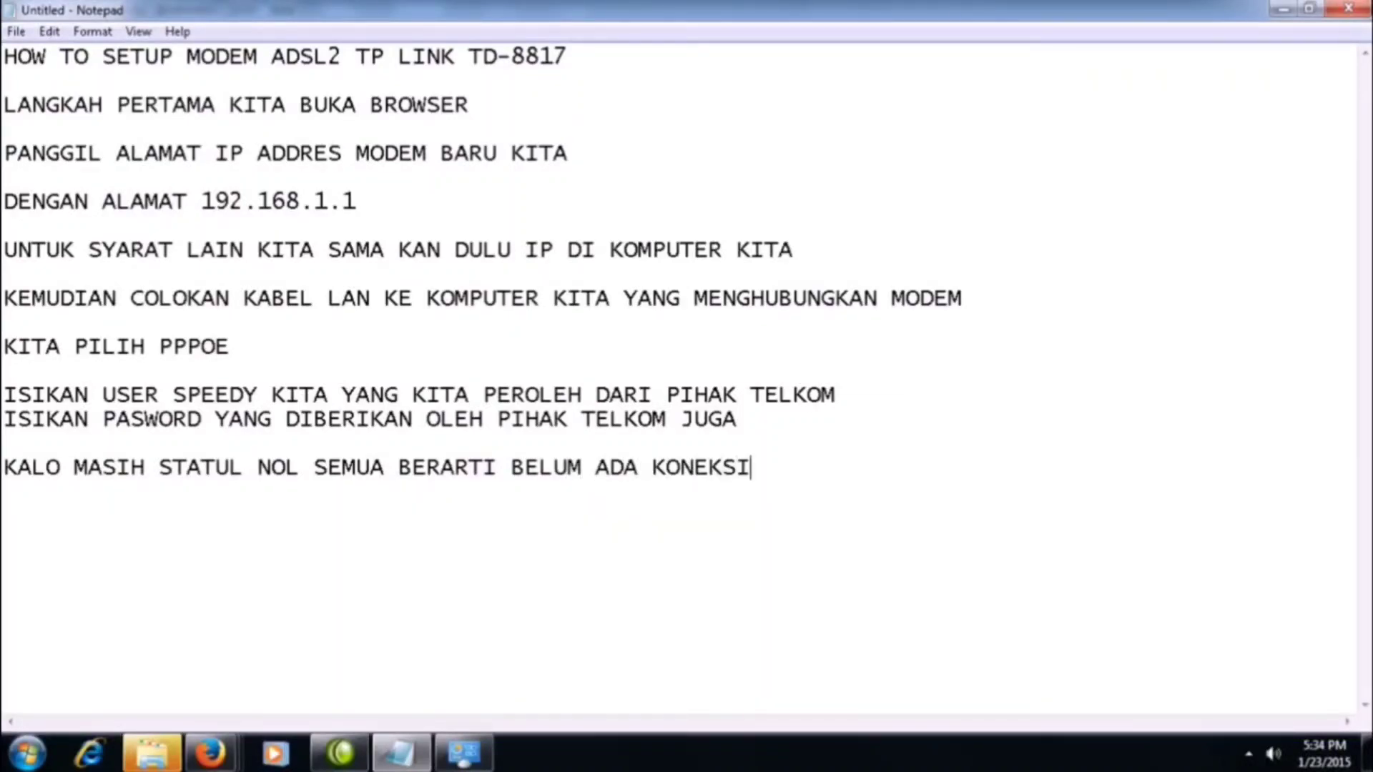
# Add the troubleshooting line "CEK KABEL TELFON" after a blank line and start a new line under it.
pyautogui.press('Return')
pyautogui.write('CEK KABE')
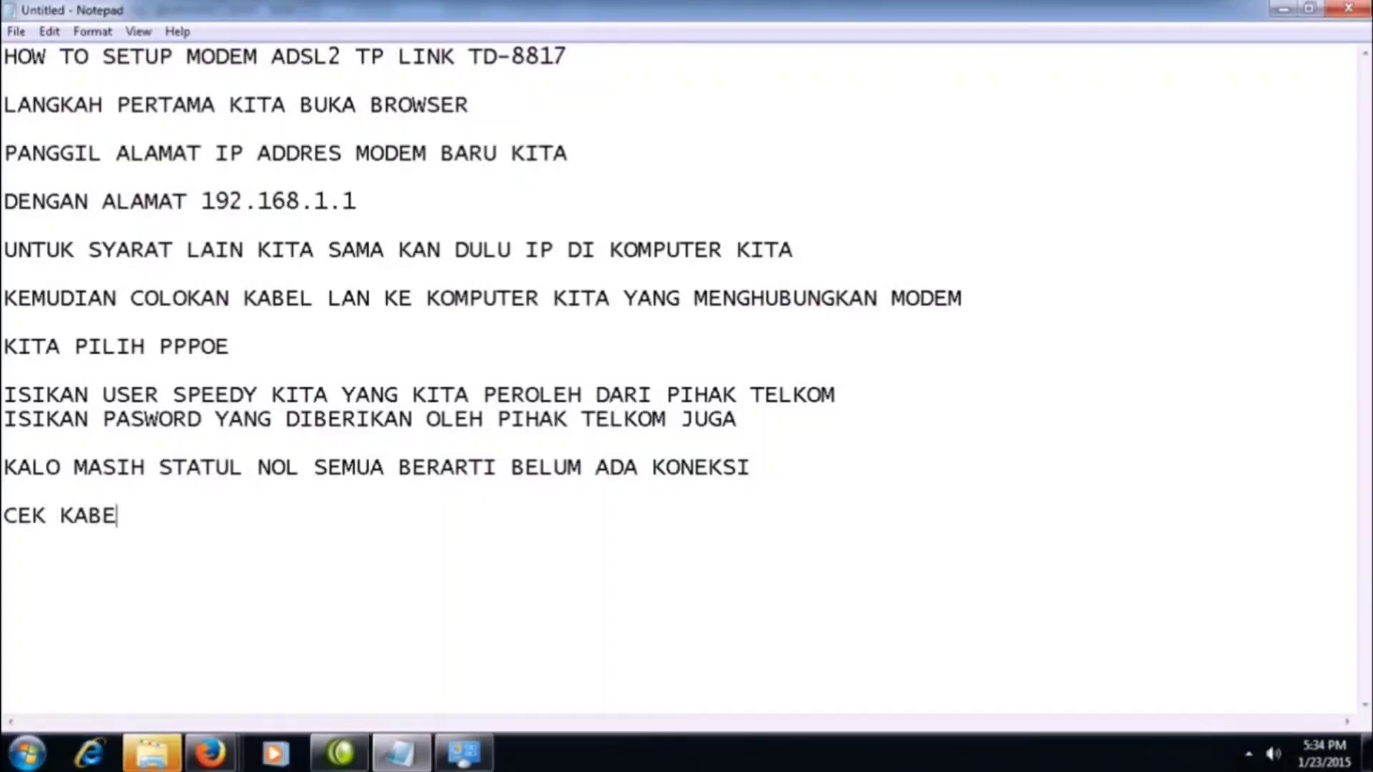
pyautogui.write('L TELFON')
pyautogui.press('Return')
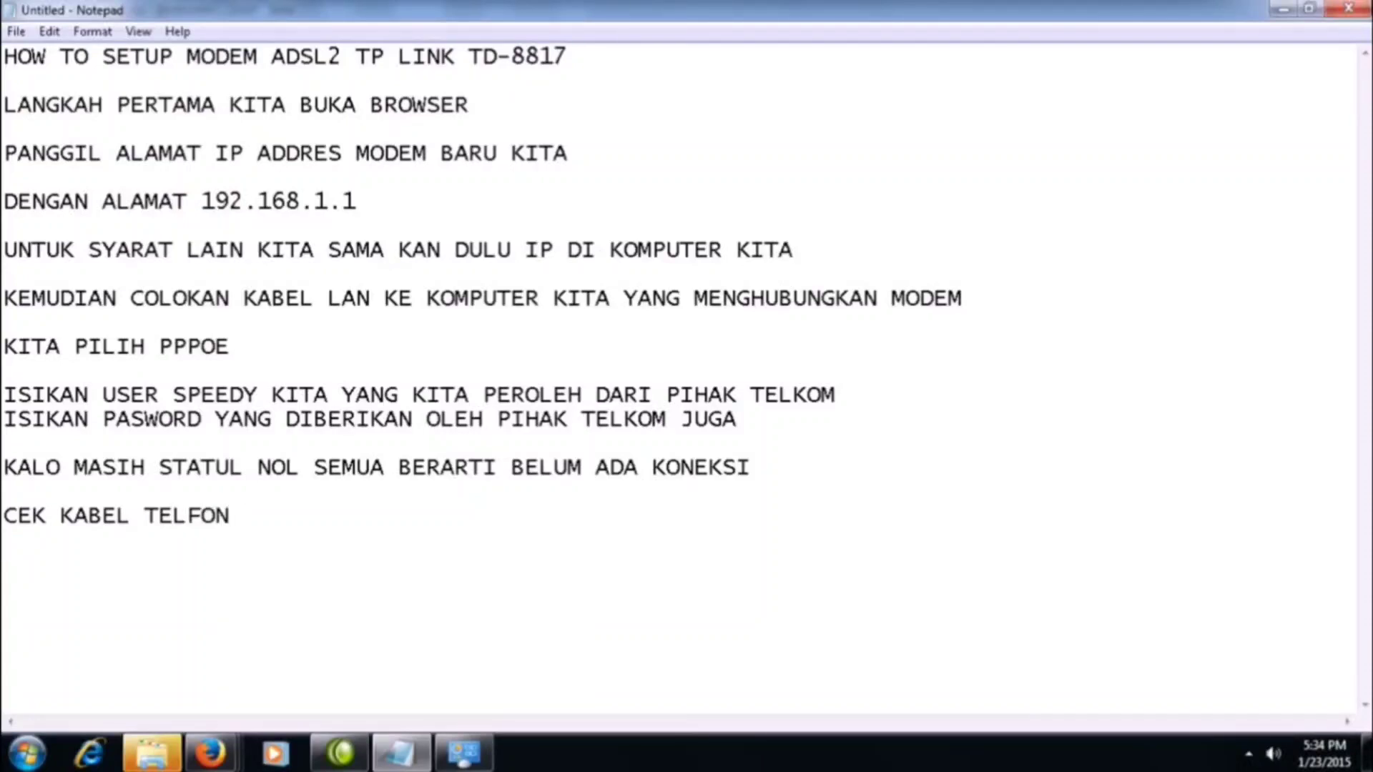
# Write the line "DAN CEK LAMPU ADSL NYALA APA TIDAK" directly under the telephone cable check.
pyautogui.write('DAN CEK ')
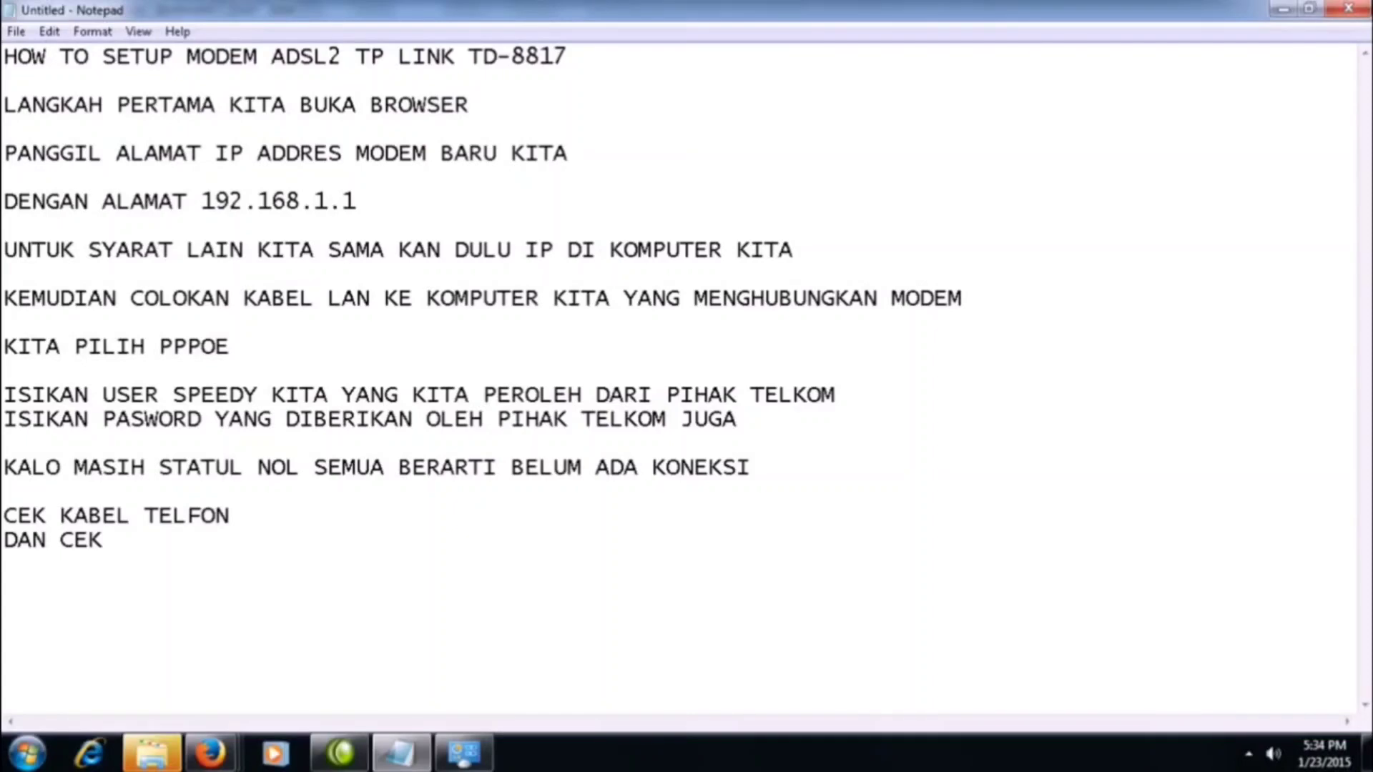
pyautogui.write('LAMPU ')
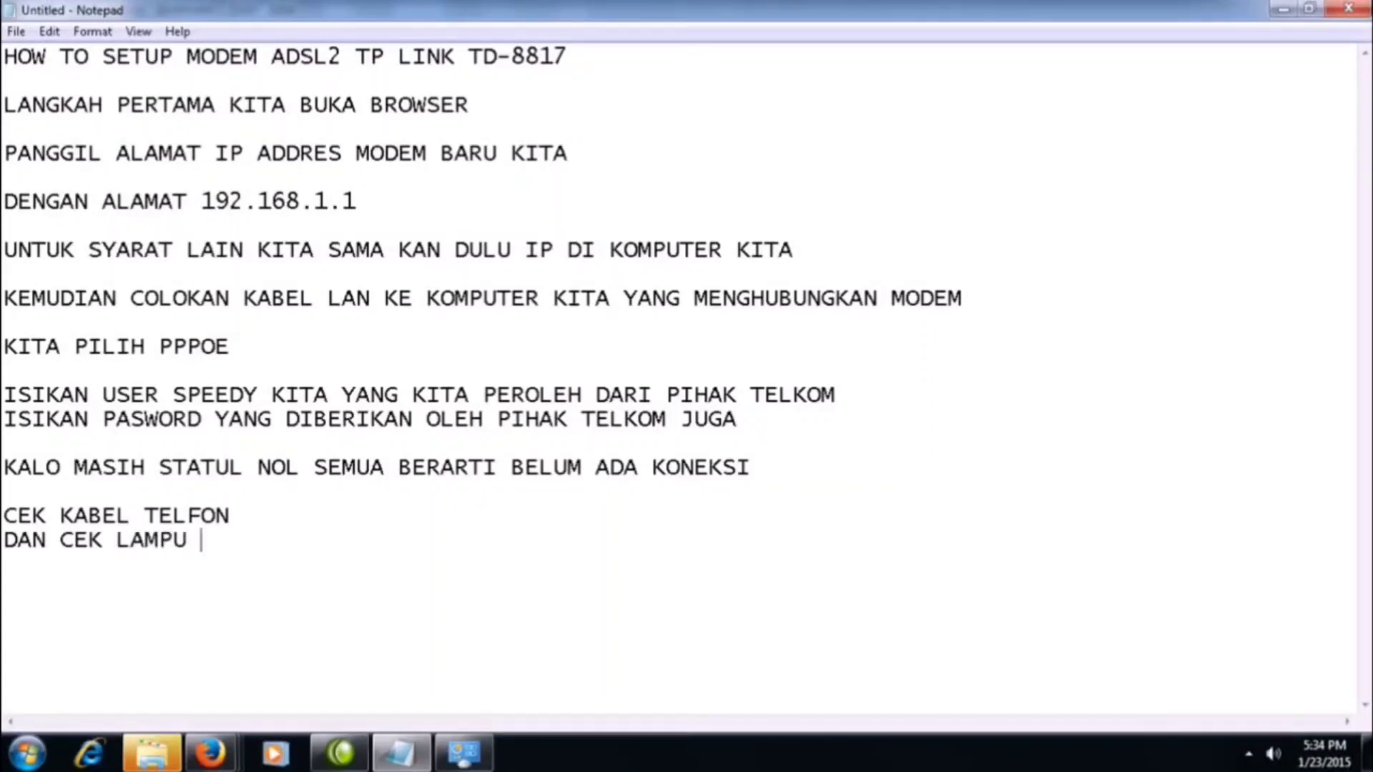
pyautogui.write('ADSL N')
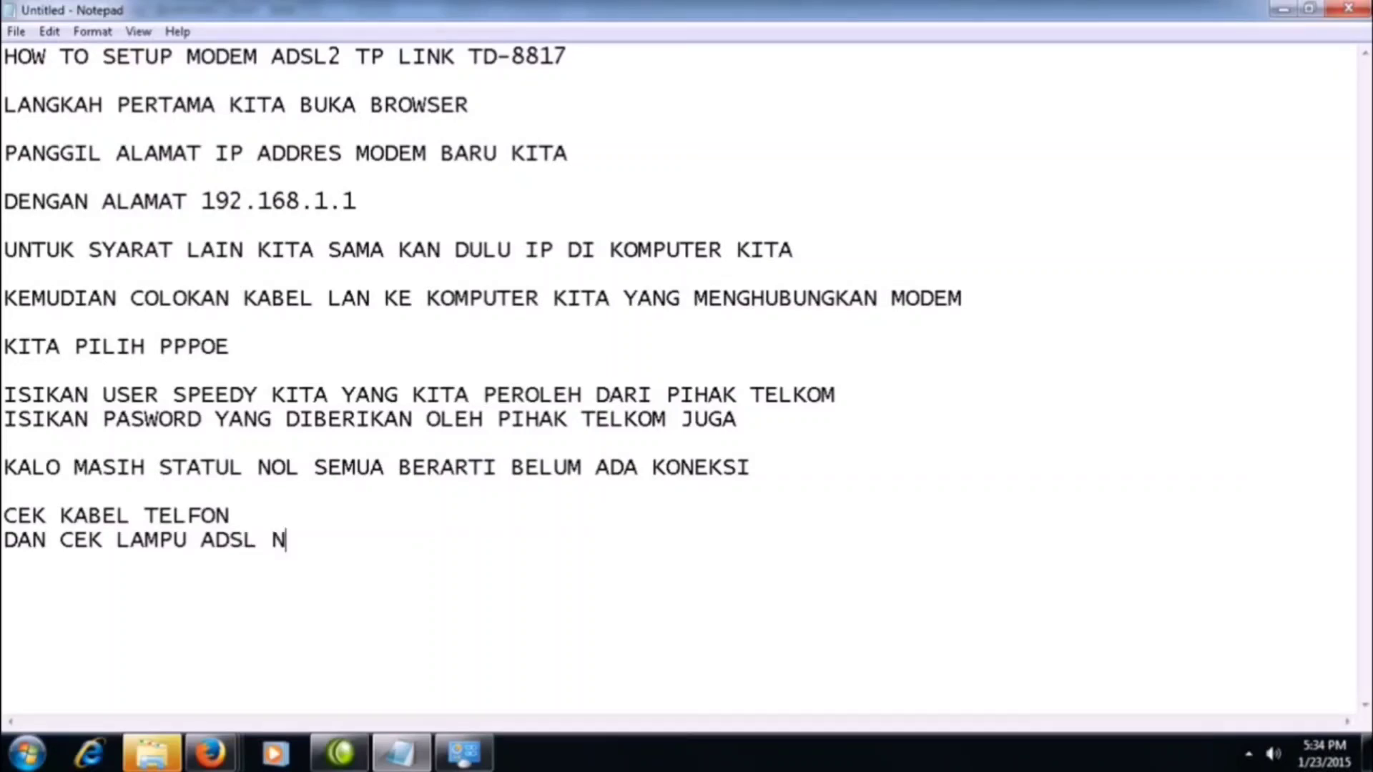
pyautogui.write('YA L')
pyautogui.press('BackSpace')
pyautogui.press('BackSpace')
pyautogui.press('BackSpace')
pyautogui.write('ALA APA ')
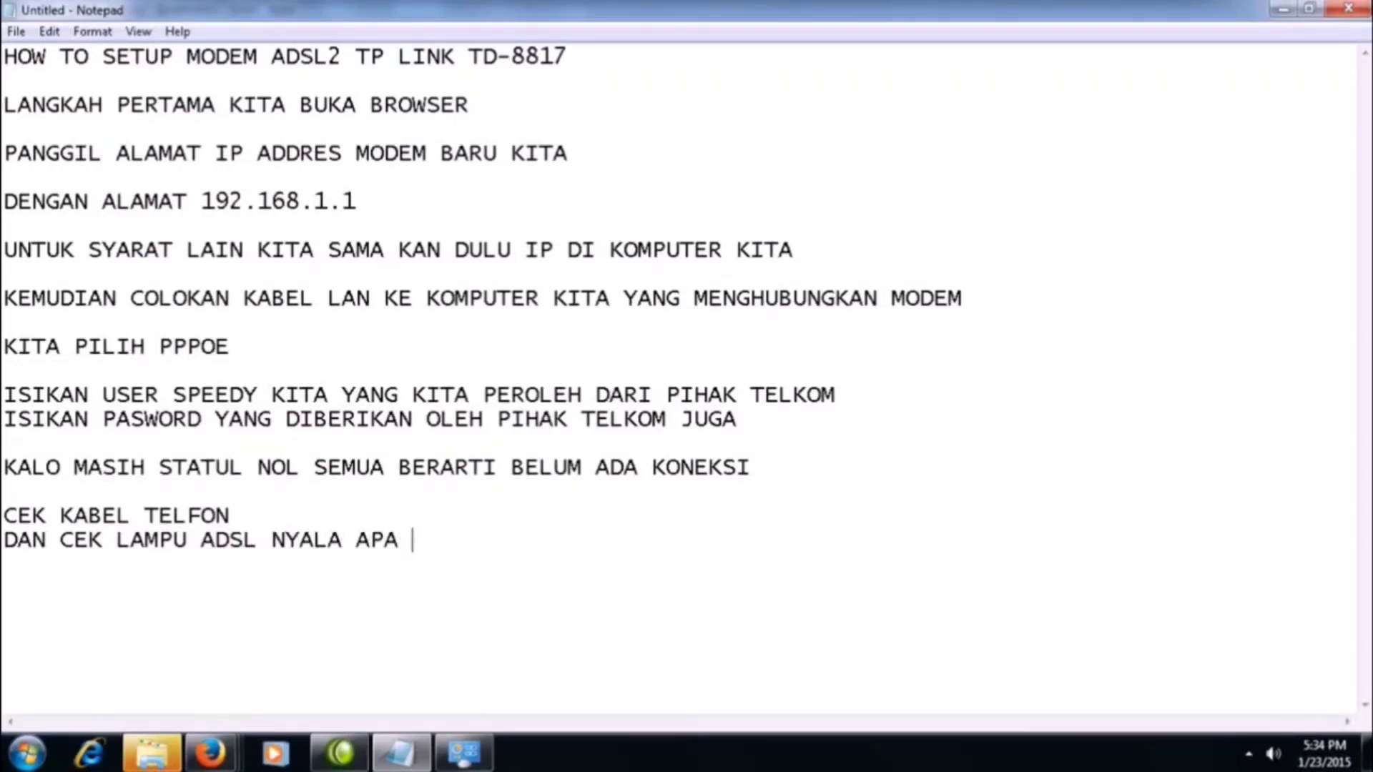
pyautogui.write('TIDAT')
pyautogui.press('BackSpace')
pyautogui.write('K')
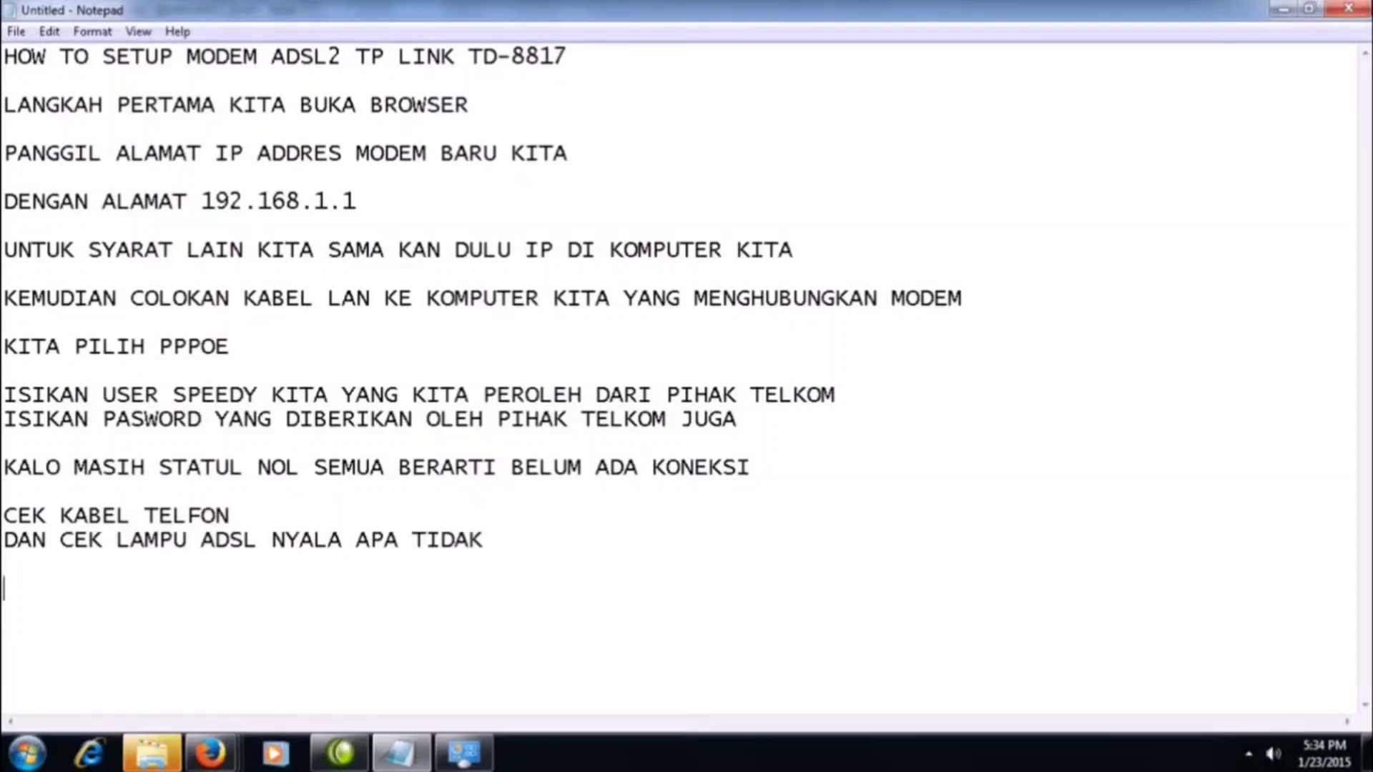